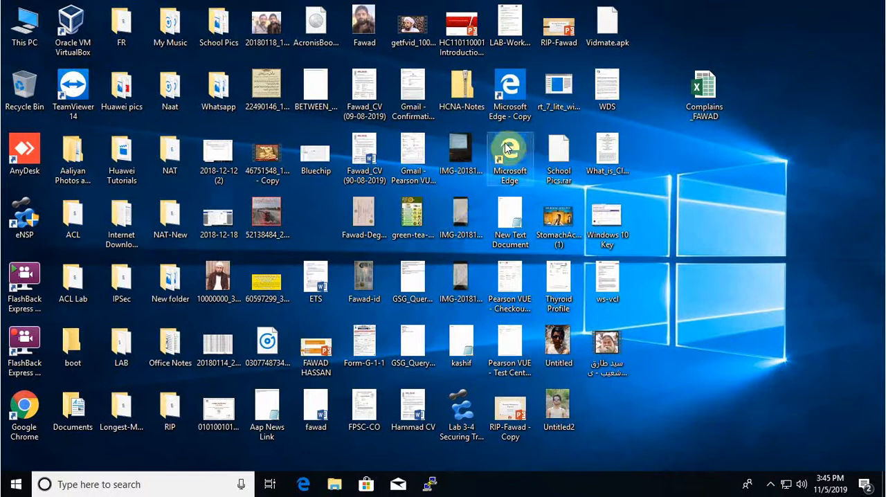
- Launch eNSP, maximize its window, and create a new blank topology
right_click(29, 219)
click(49, 224)
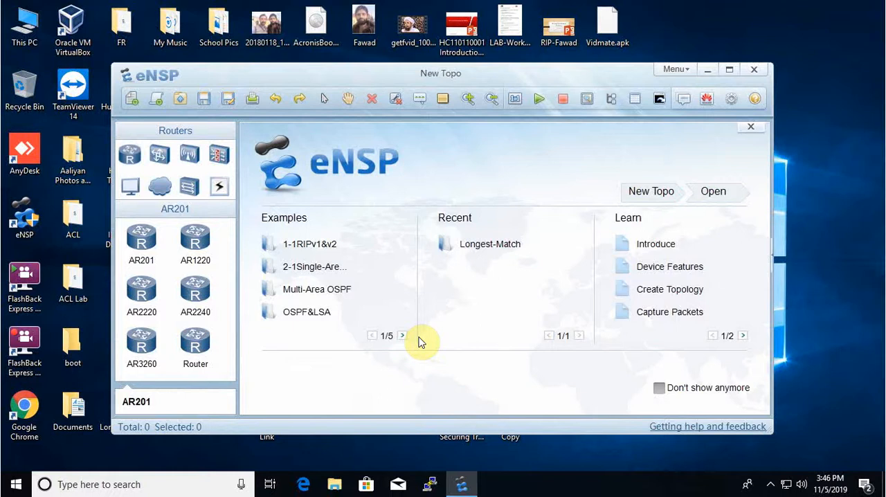
click(730, 70)
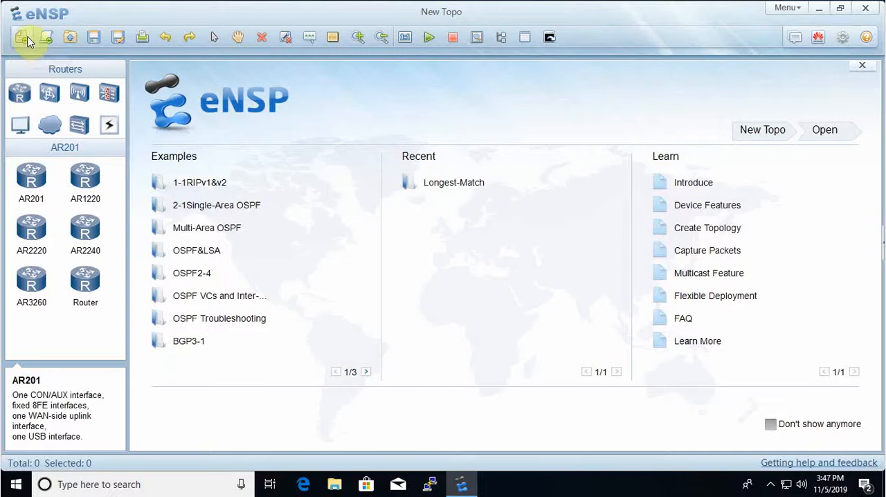
click(26, 41)
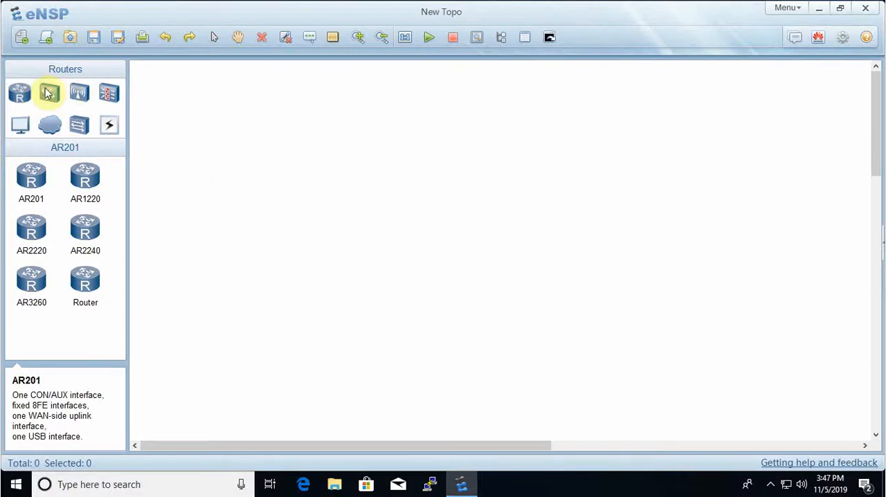
- Place one AR2220 router in the left part of the blank topology, then exit placement mode
click(20, 92)
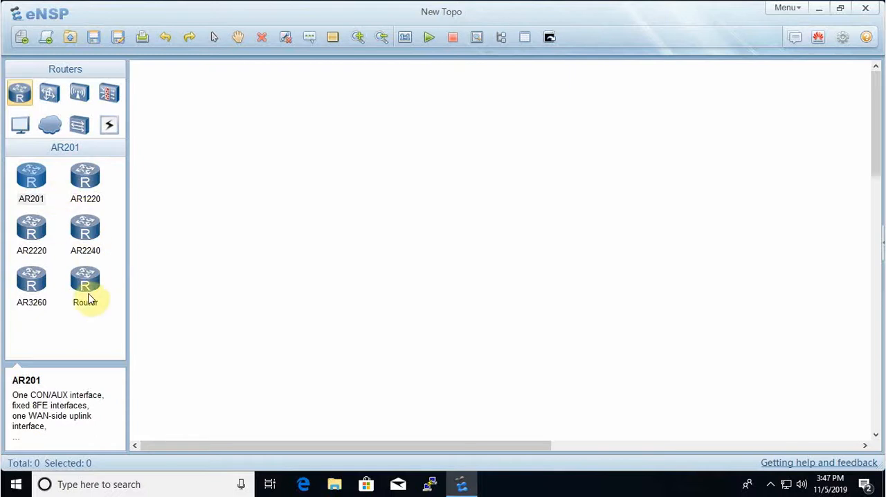
click(23, 234)
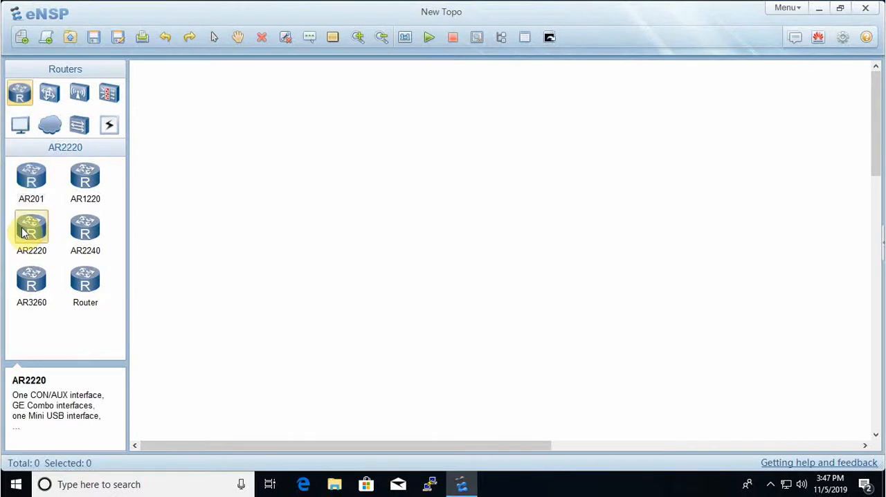
click(254, 216)
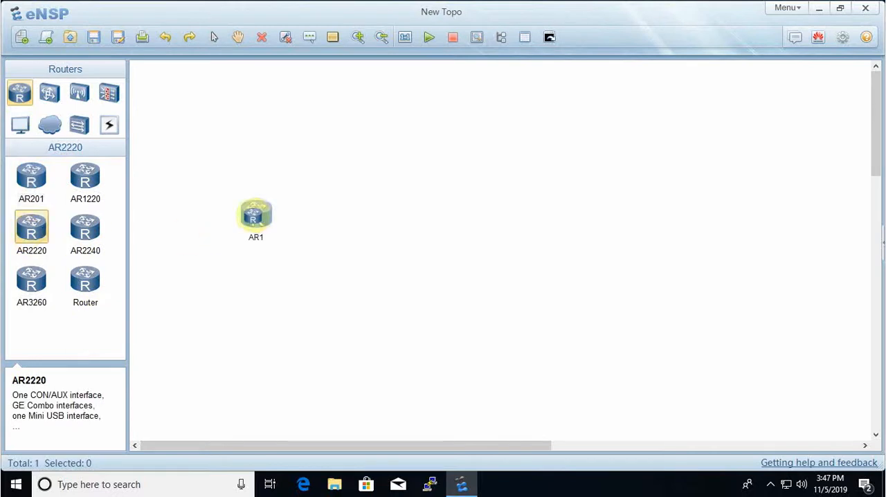
click(41, 258)
right_click(187, 253)
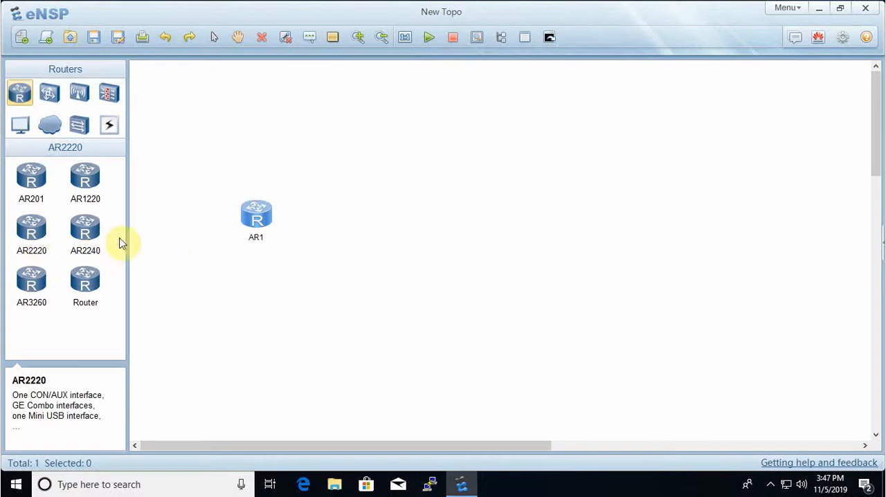
- Place four more AR2220 routers in succession to the right of router AR1
click(31, 228)
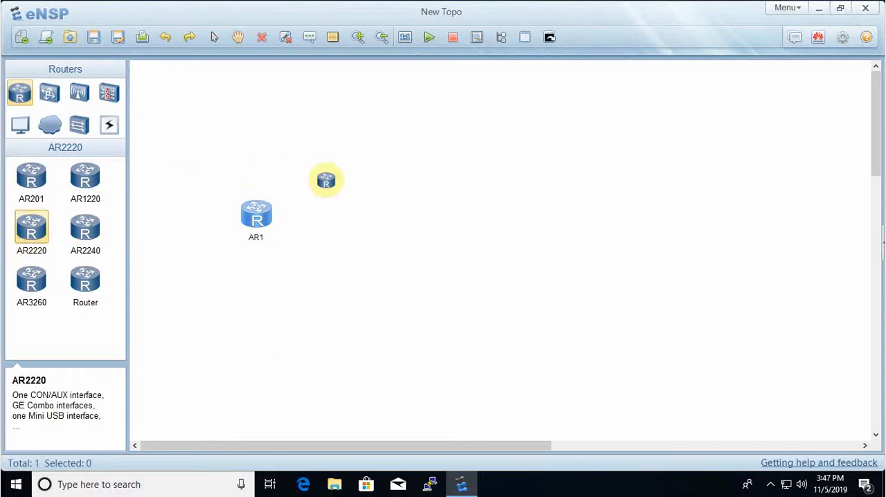
click(398, 175)
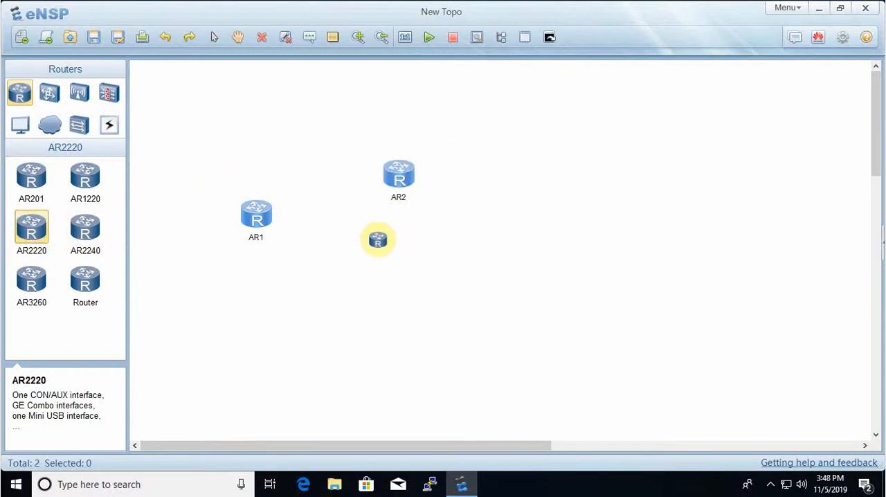
click(391, 239)
click(467, 253)
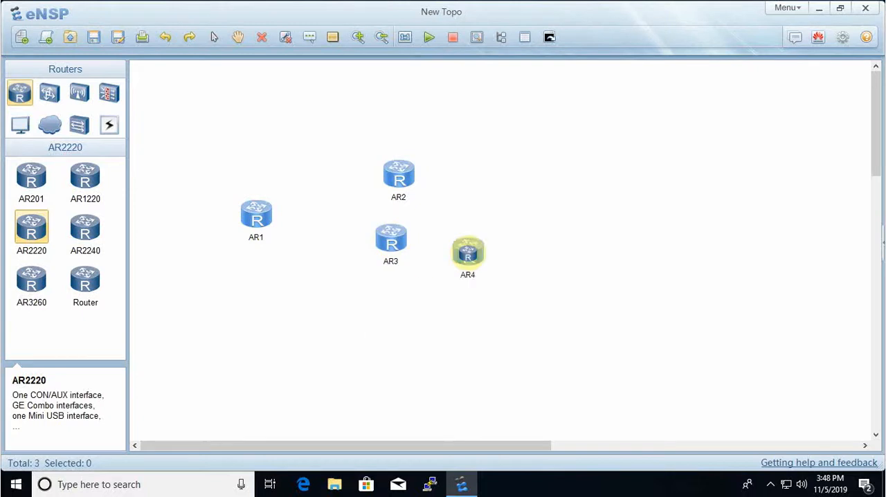
click(565, 206)
right_click(512, 278)
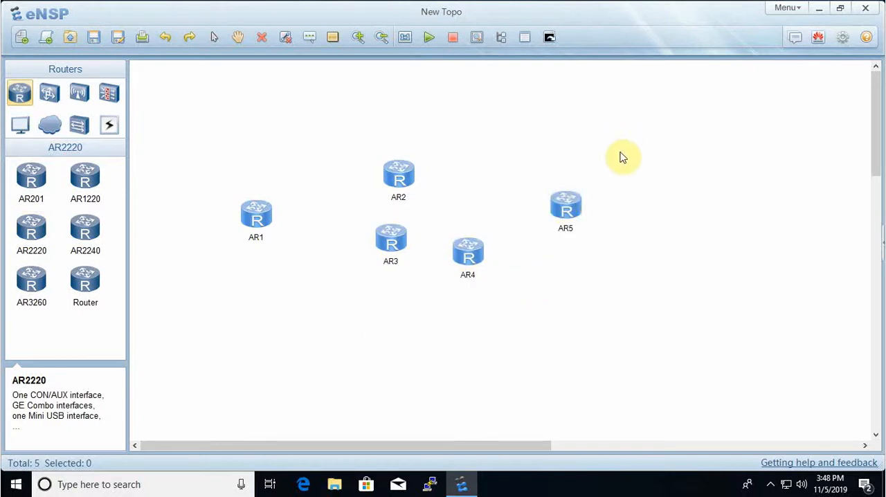
- Delete the four routers AR2, AR3, AR4 and AR5 together, keeping AR1
drag(622, 158, 353, 305)
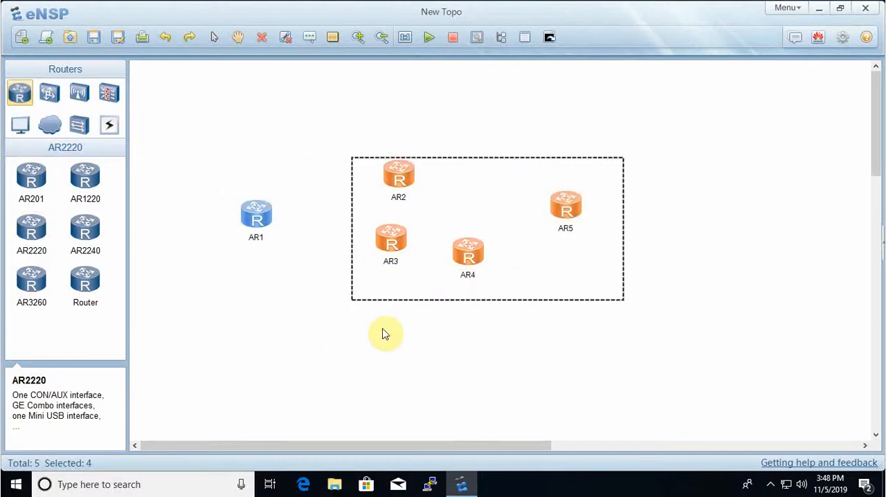
key(Delete)
click(474, 276)
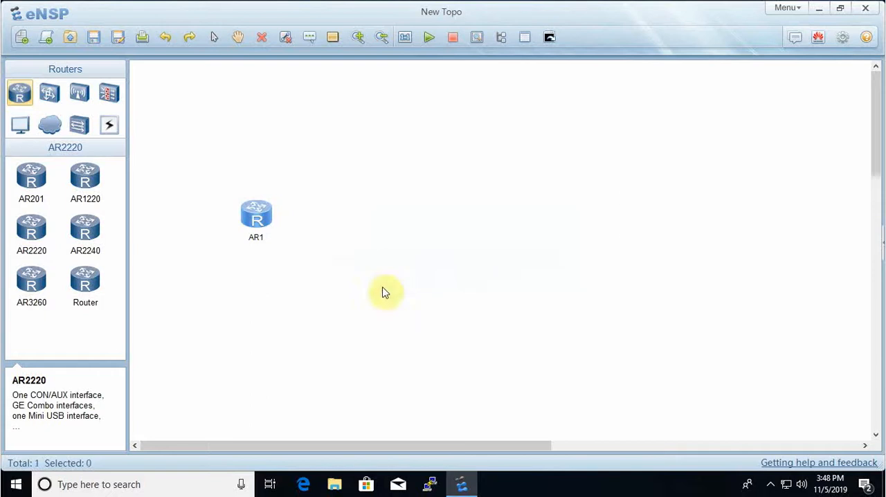
- Place a second AR2220 router to the right of router AR1 and slightly lower
click(31, 227)
click(379, 238)
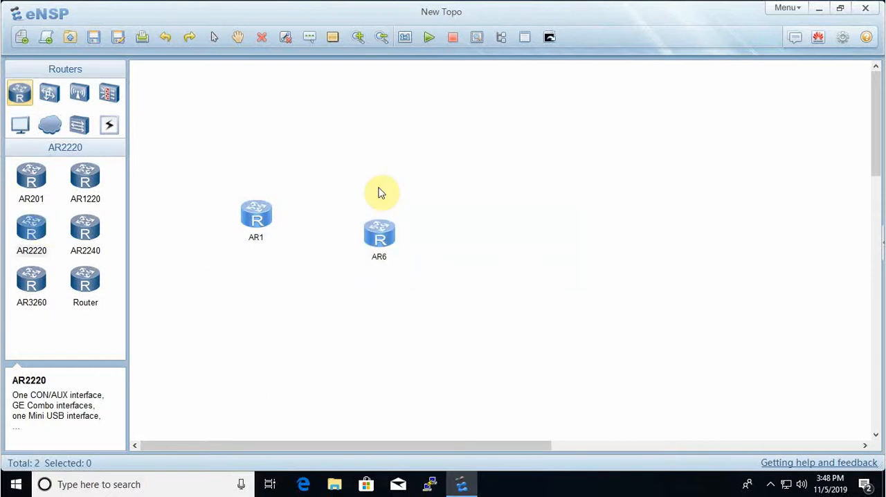
- Review the available switch models and WLAN devices, including the description of the AC6605
click(50, 94)
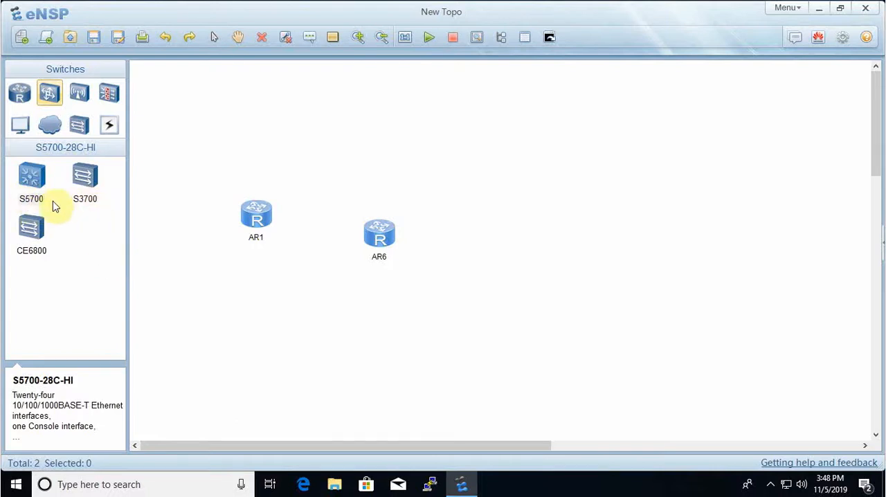
click(56, 180)
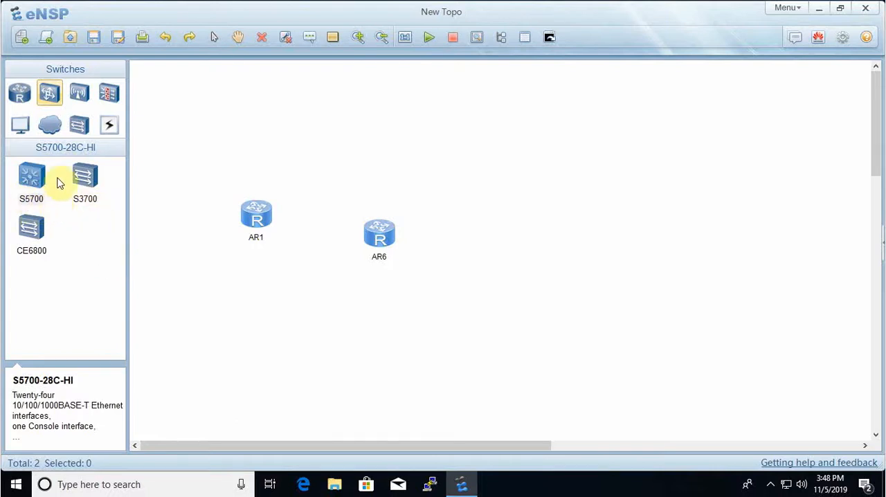
click(78, 96)
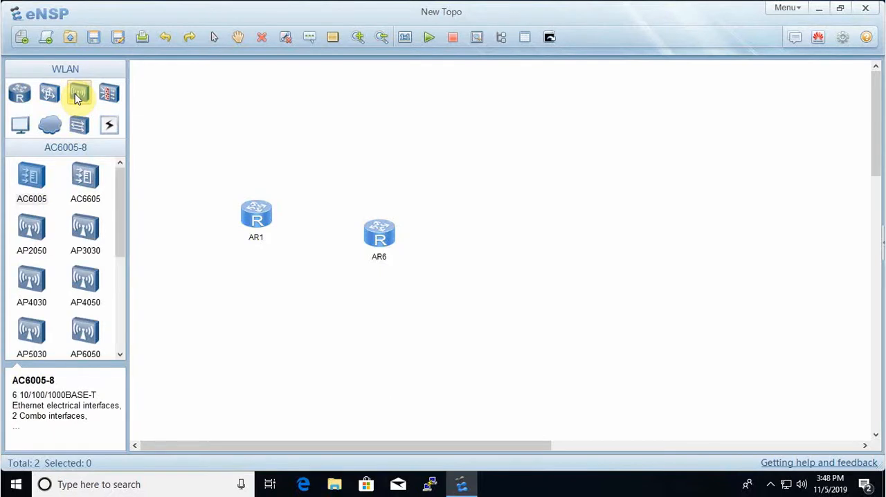
mouse_move(123, 196)
mouse_down()
mouse_move(135, 296)
mouse_move(132, 184)
mouse_up()
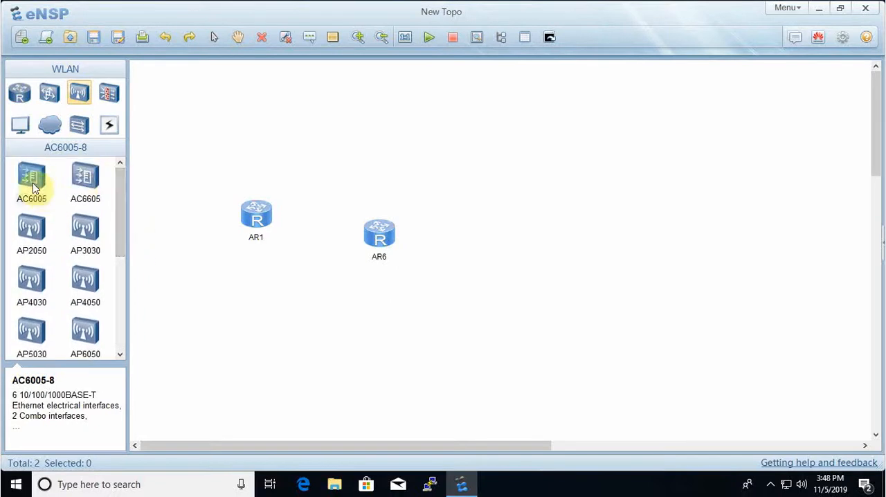
click(93, 184)
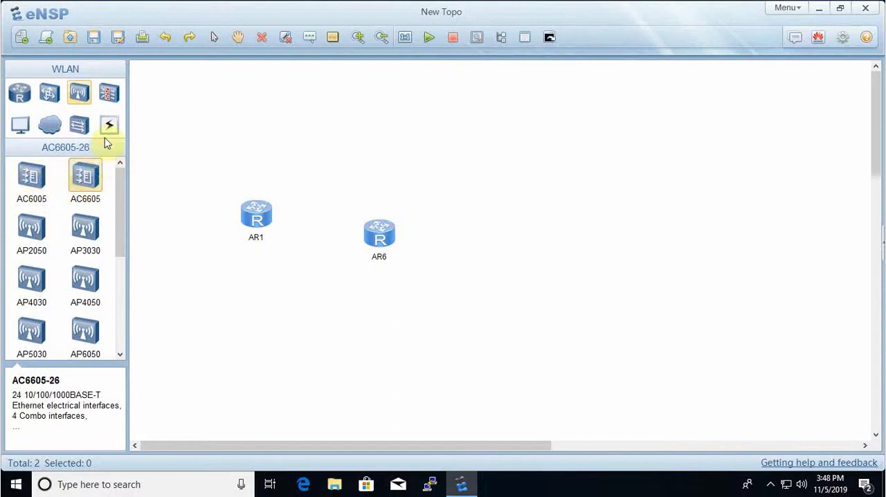
- Place a USG6000V firewall above router AR1 and exit placement mode
click(110, 94)
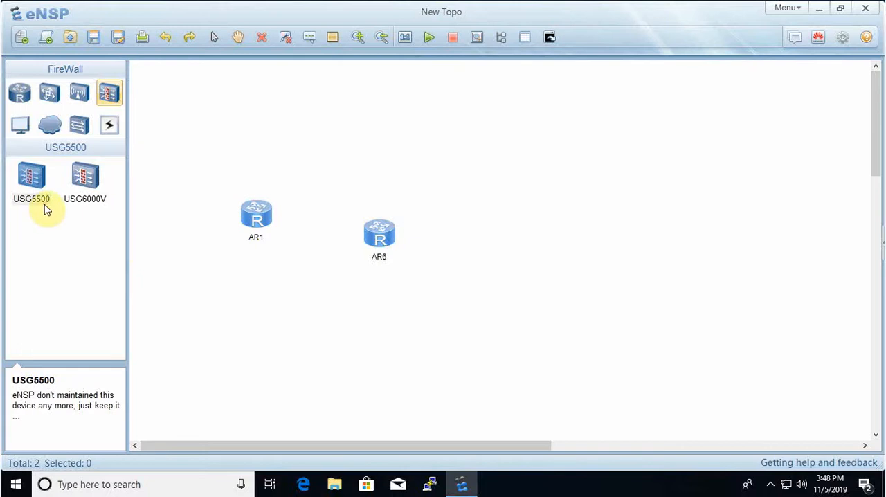
click(97, 179)
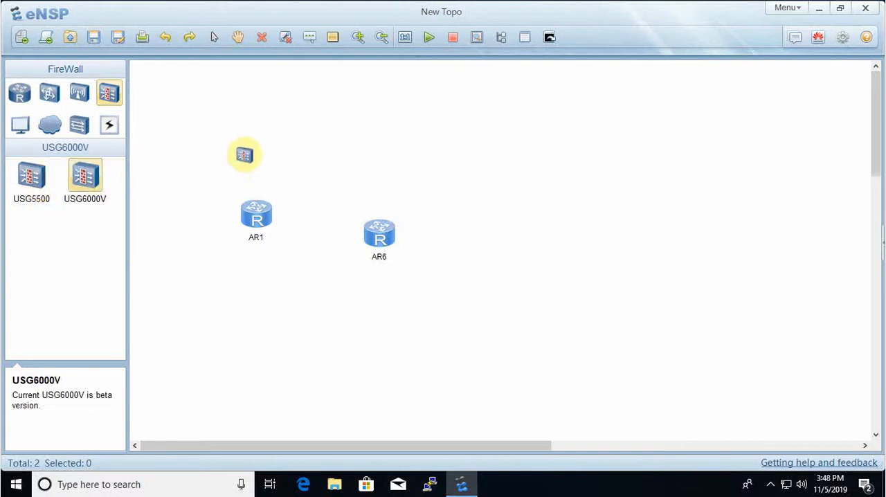
click(244, 153)
right_click(283, 131)
- Delete the USG6000V firewall above router AR1 from the topology
click(236, 187)
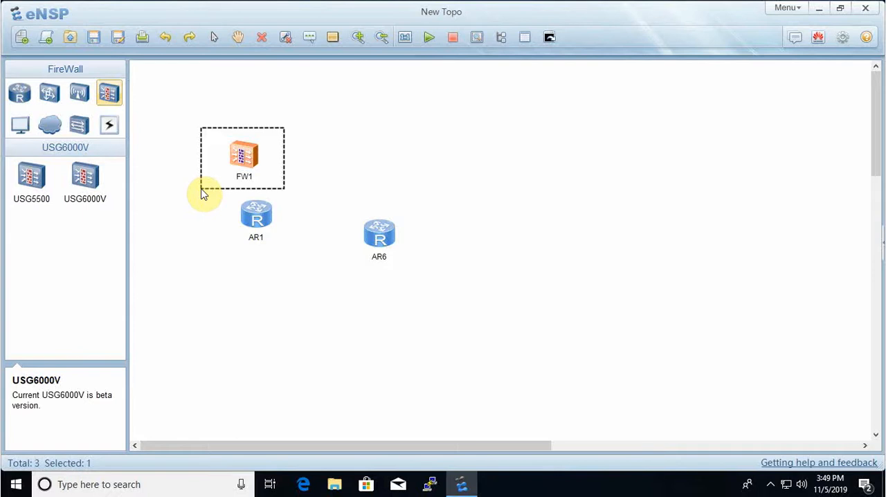
key(Delete)
click(483, 275)
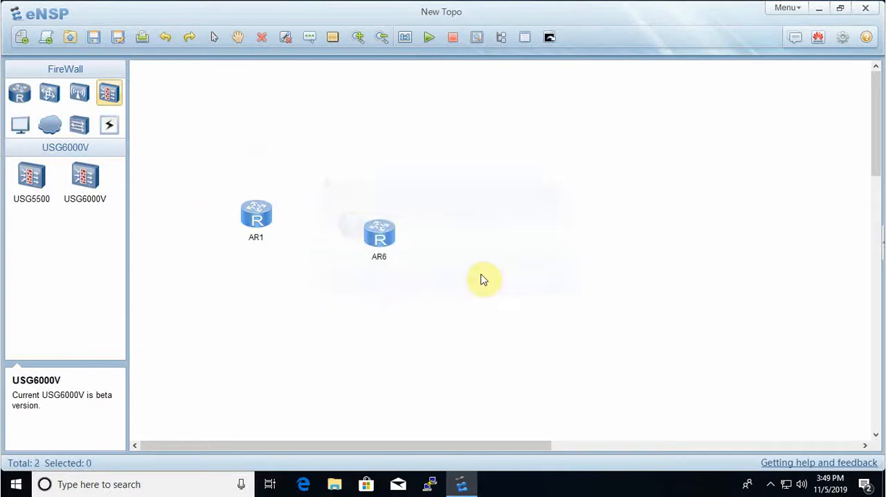
- Review the PC, Client and Server end devices, and place one PC to the left of router AR1
click(20, 126)
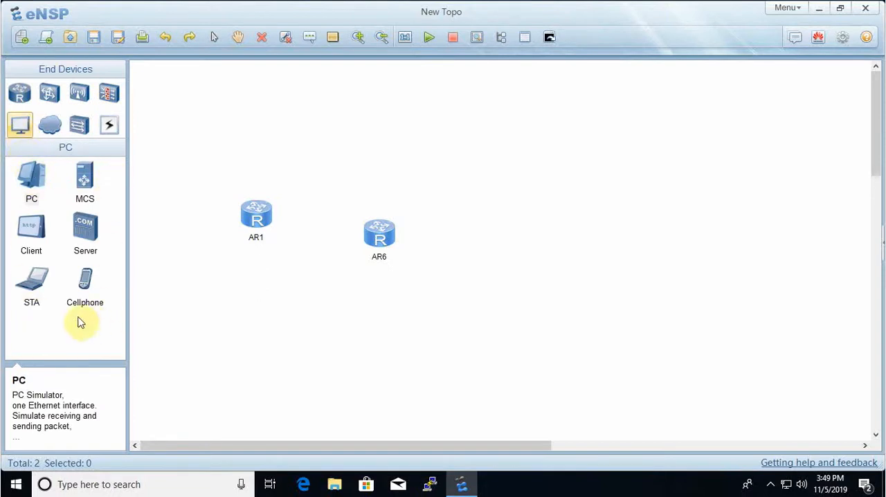
click(34, 181)
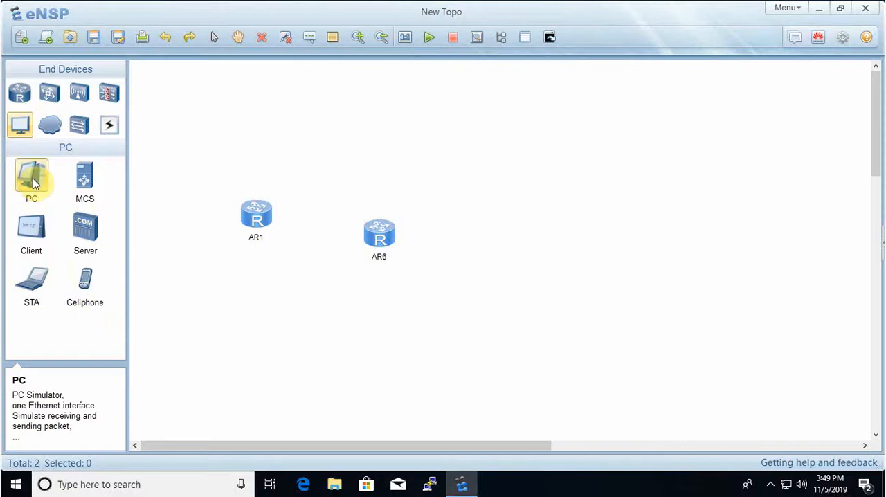
click(34, 237)
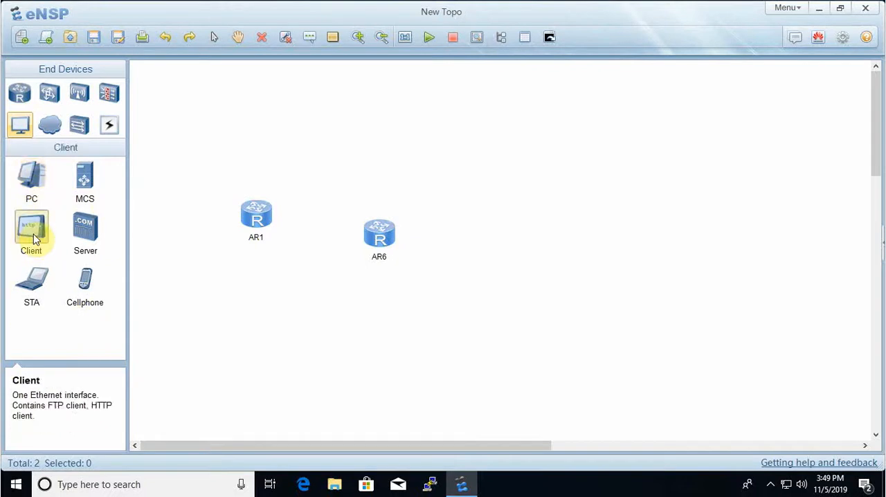
click(80, 235)
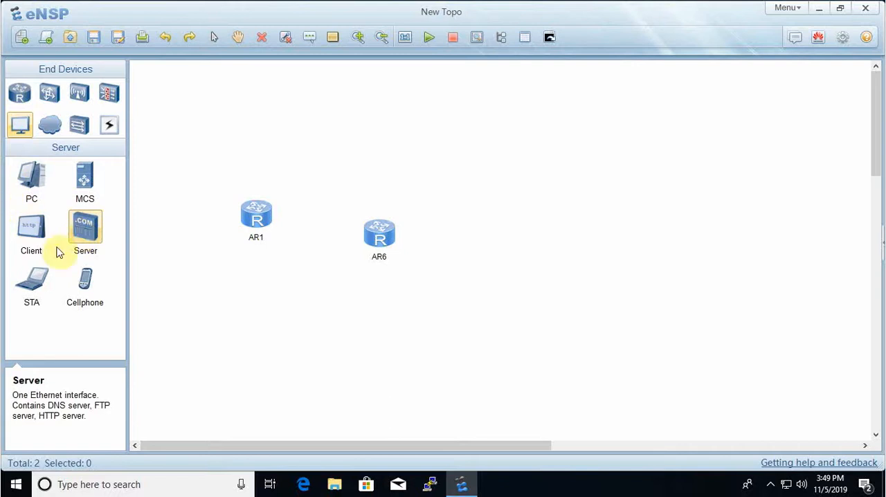
click(41, 192)
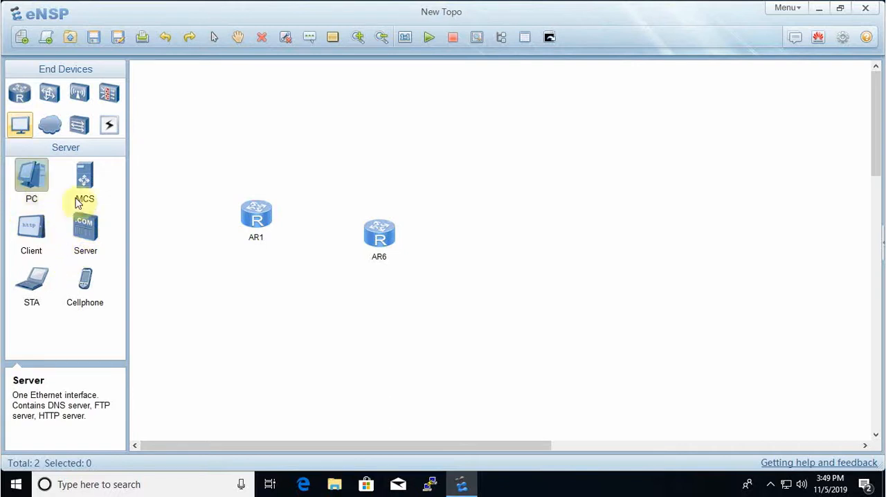
click(177, 234)
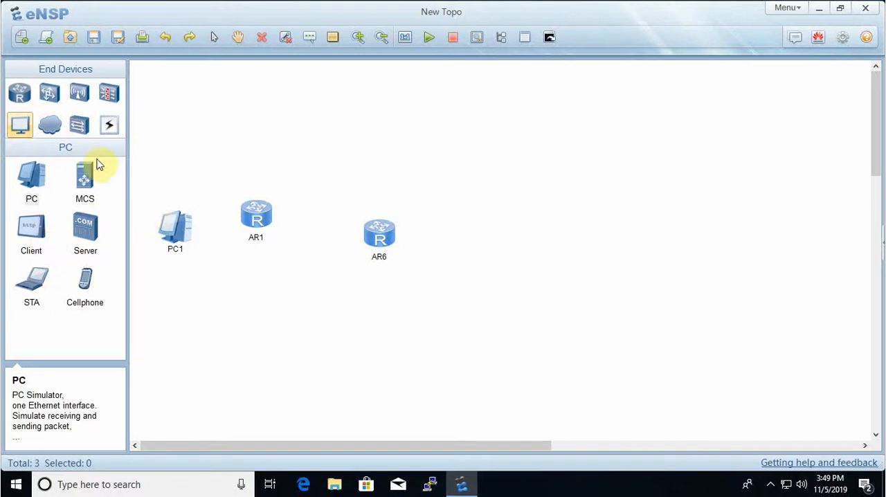
- Place a HUB from the other devices below and between the two routers
click(50, 126)
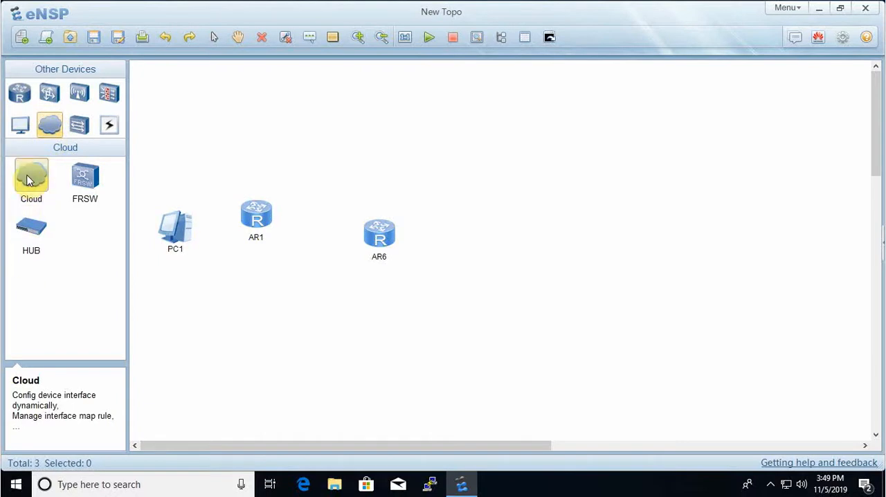
click(34, 234)
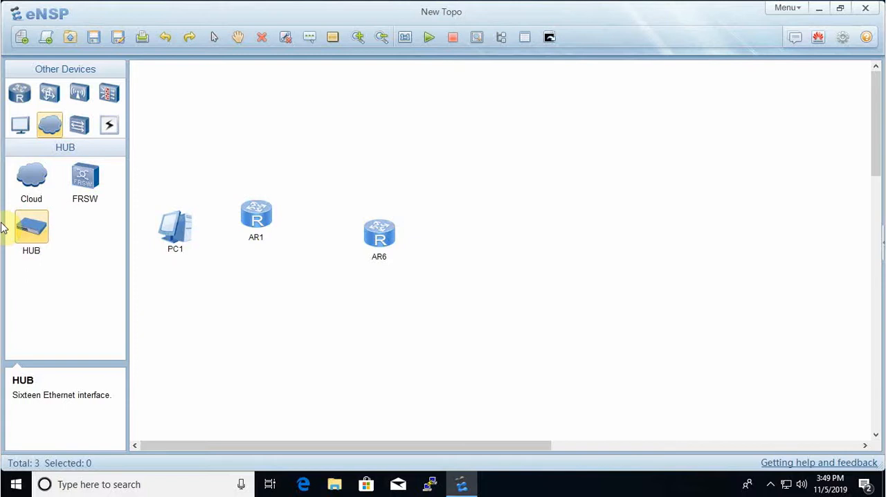
click(35, 233)
click(294, 327)
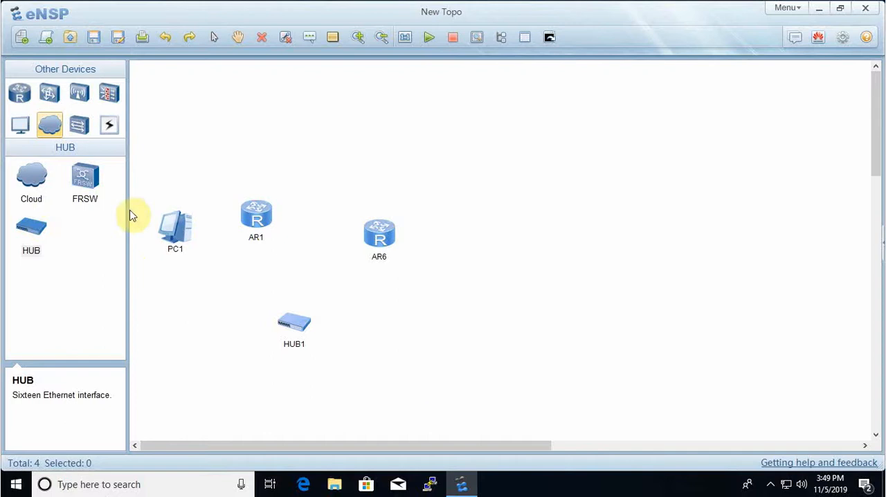
- Examine the FRSW device description and the available custom device types
click(85, 181)
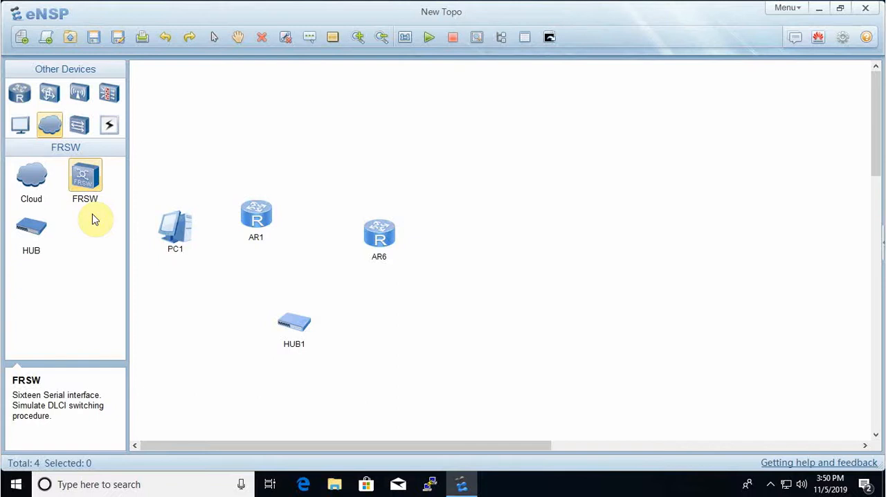
click(83, 126)
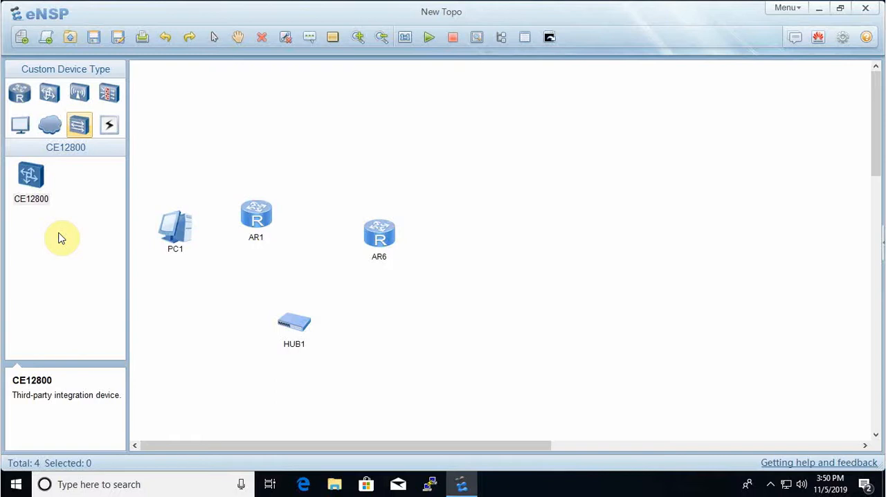
- Show the available connection types and move router AR6 up so that it sits slightly higher than AR1
click(109, 127)
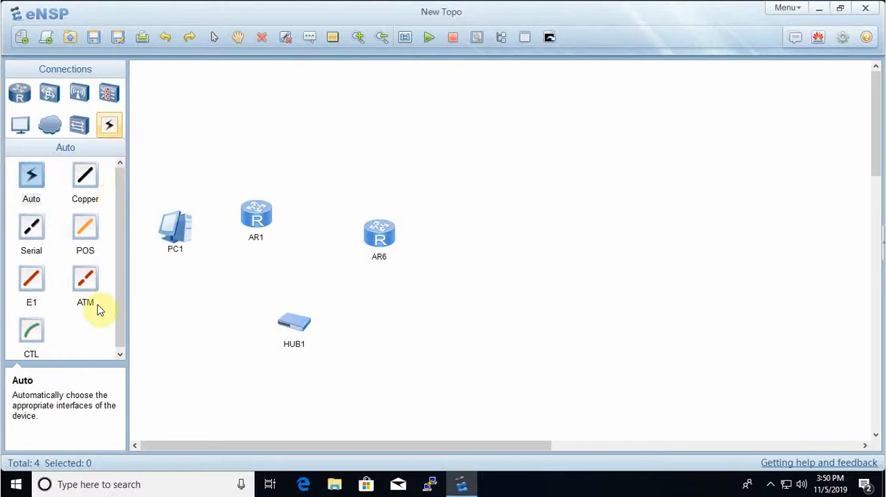
click(36, 182)
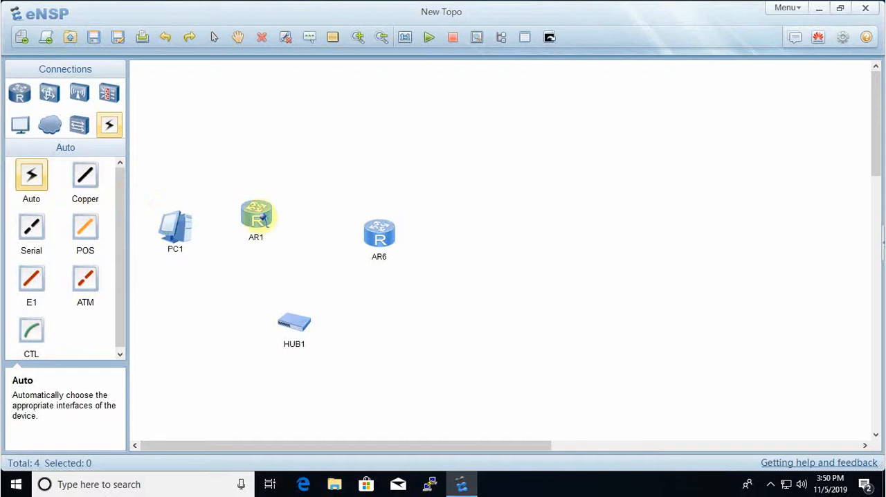
right_click(301, 224)
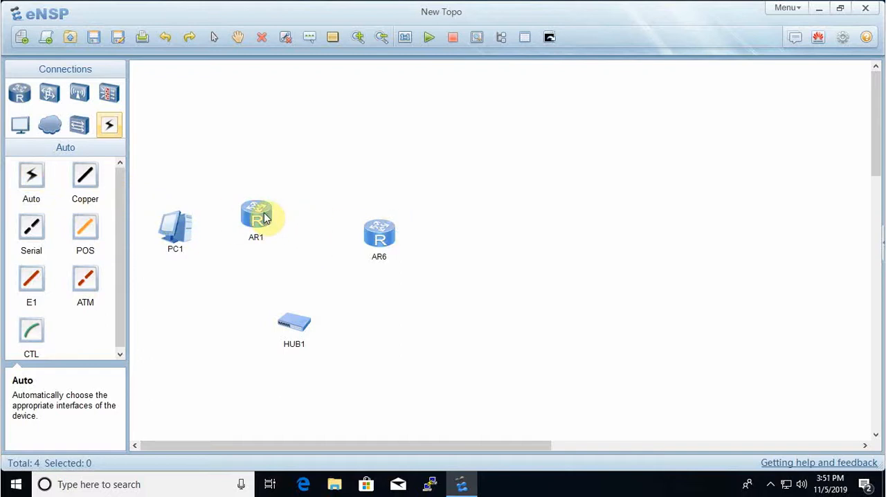
drag(380, 234, 392, 210)
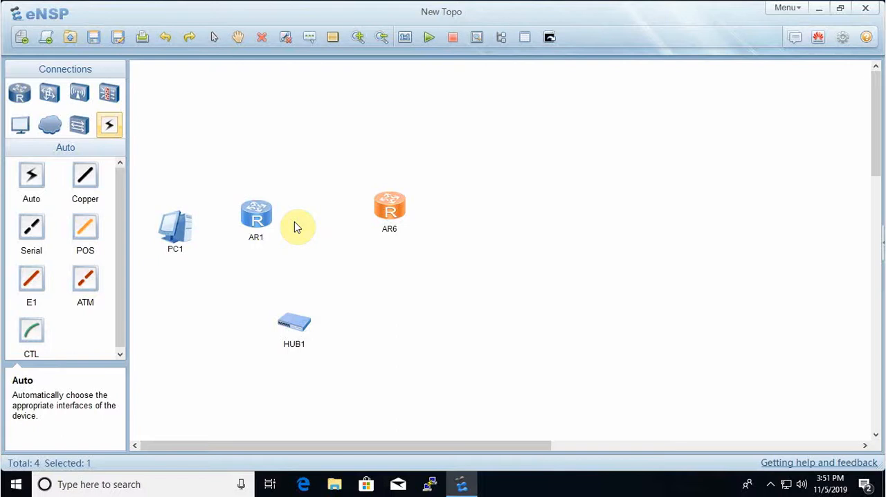
- Link router AR1 to AR6 with an Auto connection, and reposition AR1 and the GE 0/0/0 labels so they clear the link
click(32, 174)
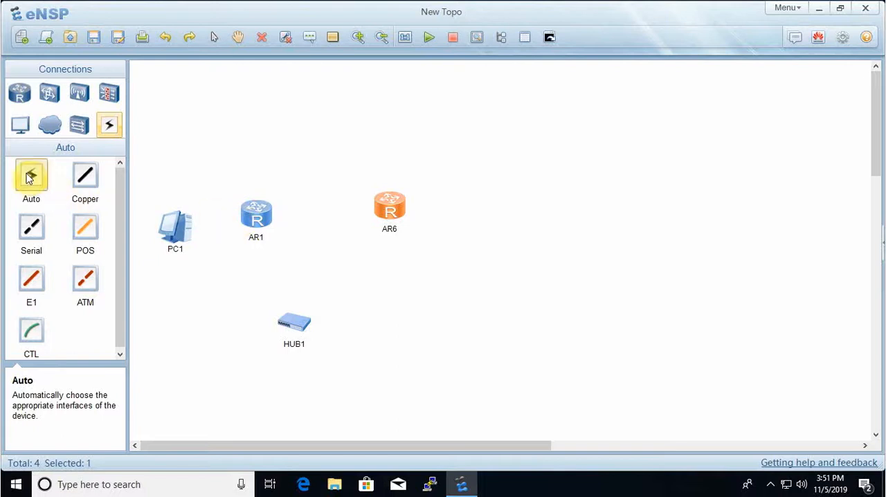
click(258, 216)
click(389, 211)
click(389, 211)
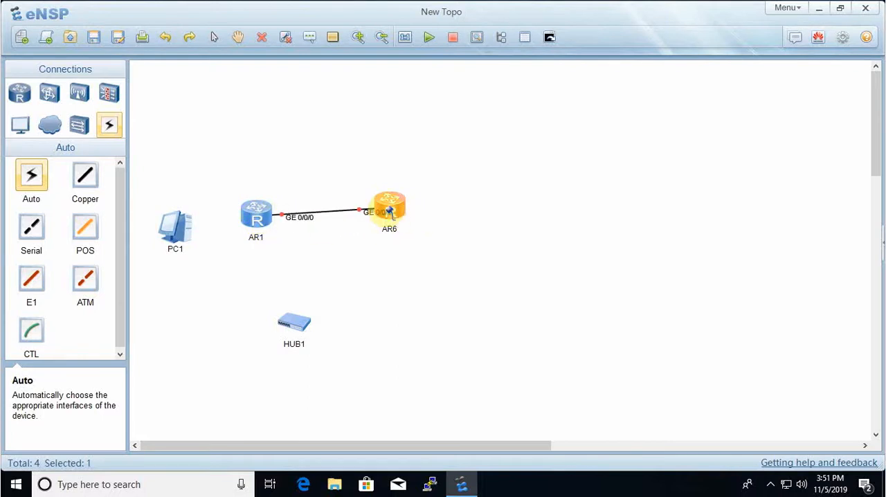
right_click(392, 294)
drag(252, 222, 278, 195)
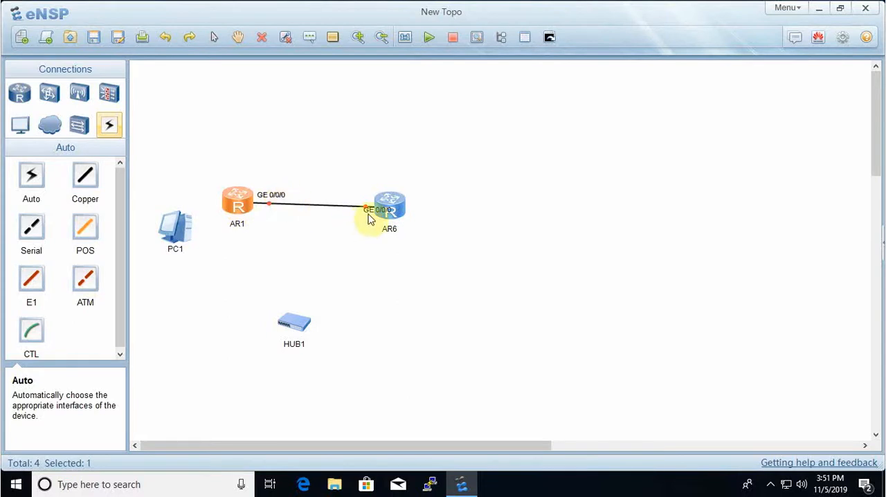
drag(372, 212, 355, 200)
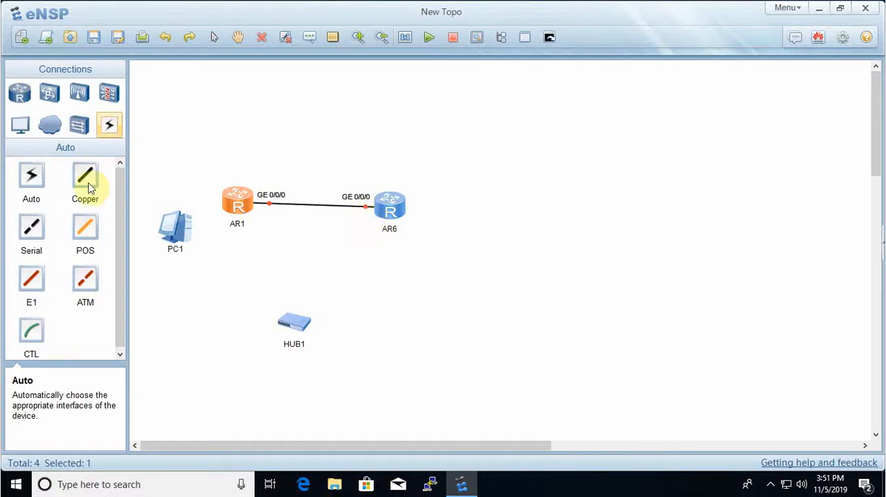
- Add a second Auto connection between AR1 and AR6 and place its GE 0/0/1 labels below the links
click(31, 174)
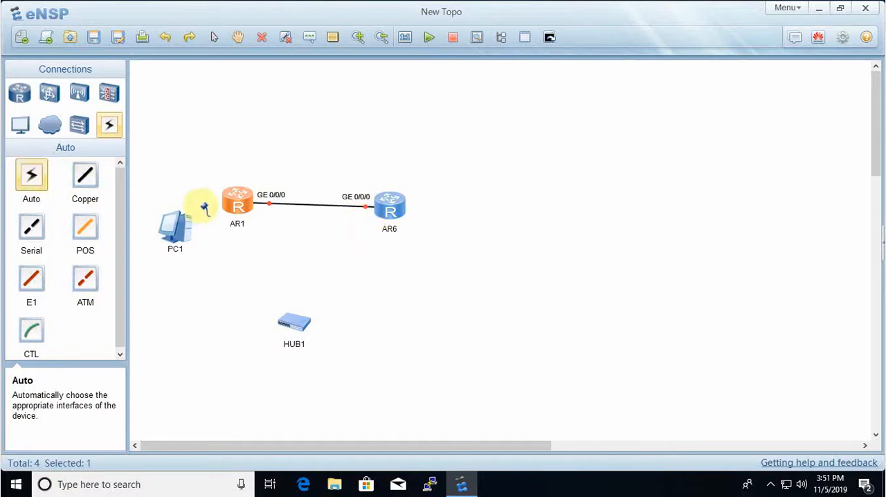
click(240, 210)
click(389, 205)
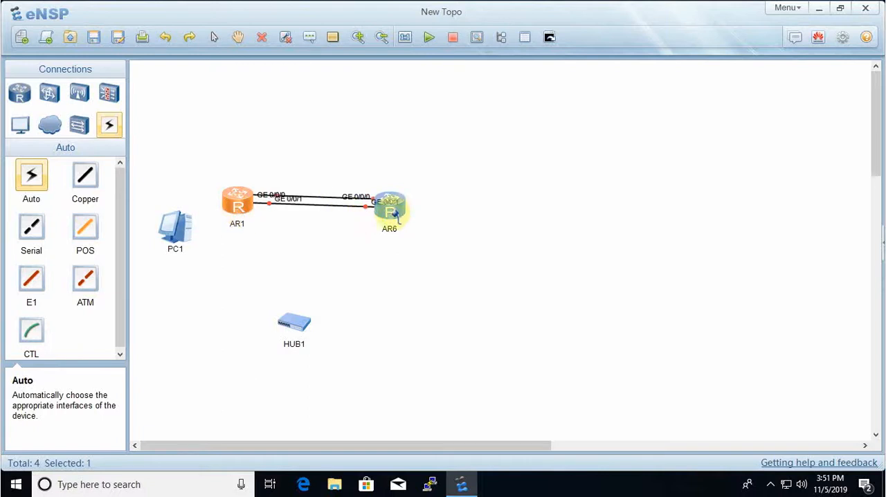
drag(289, 199, 281, 217)
drag(387, 201, 366, 234)
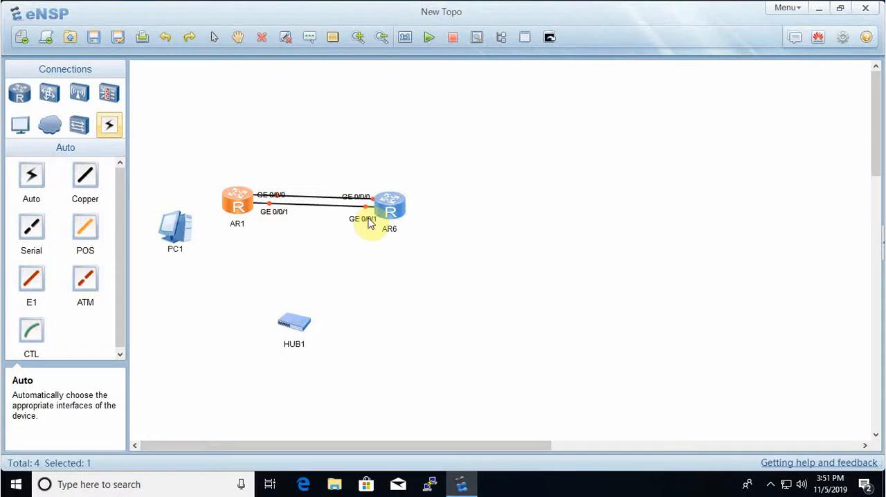
click(327, 278)
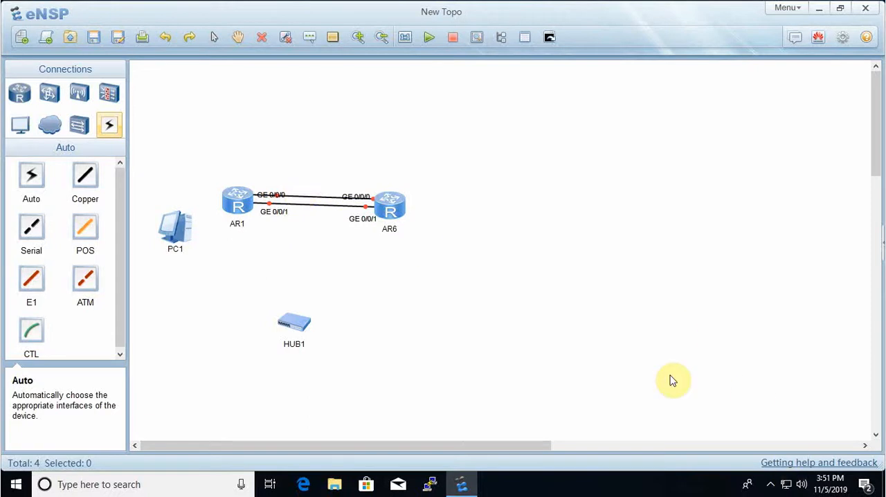
- Connect Ethernet 0/0/14 on HUB1 to GE 0/0/2 on router AR1 with a Copper cable
click(88, 183)
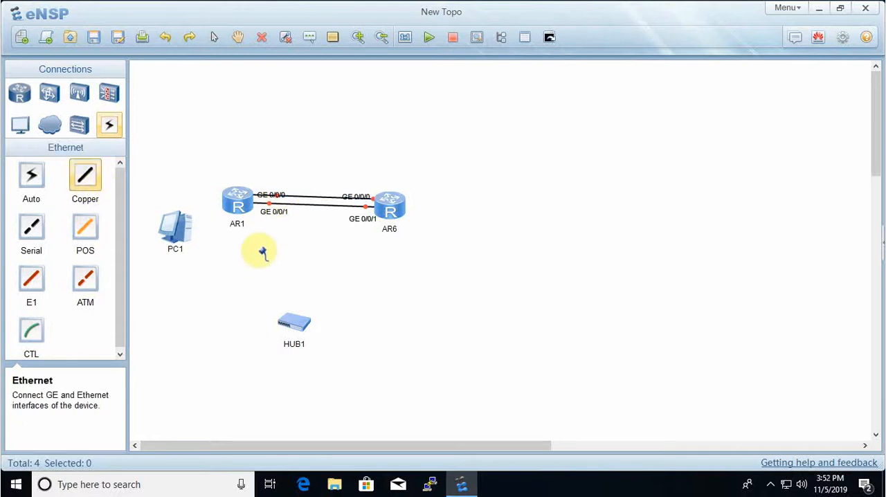
click(235, 208)
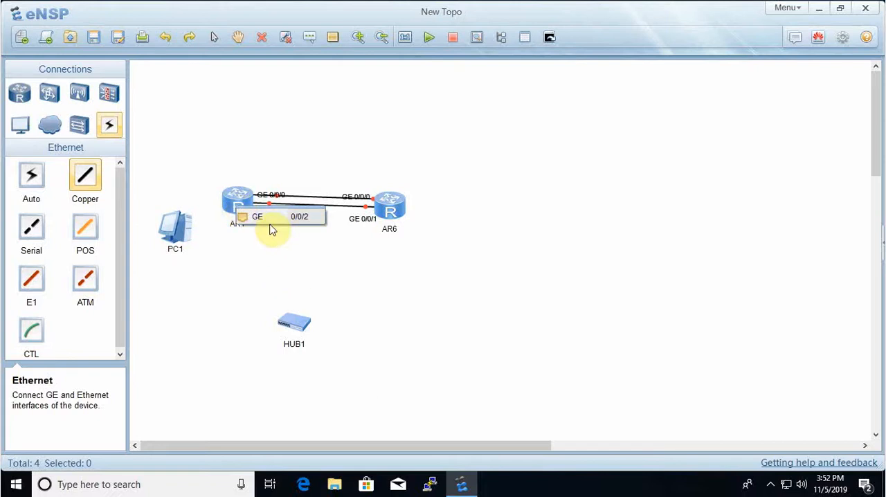
click(299, 319)
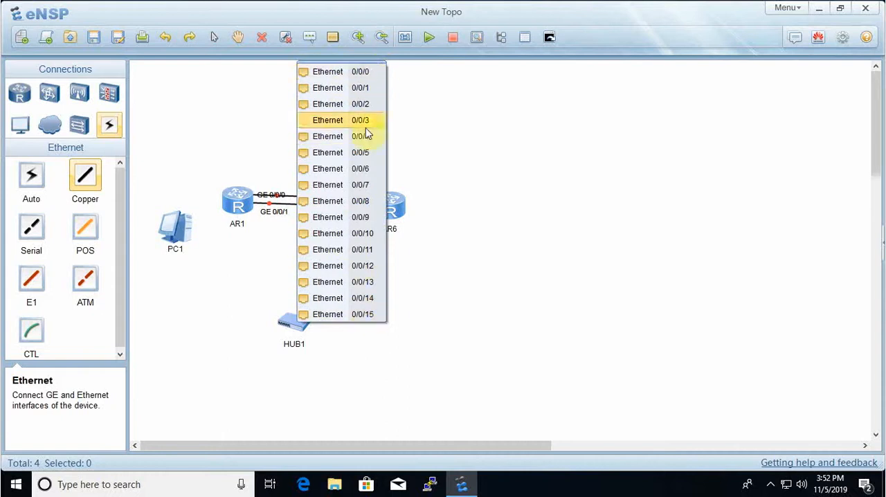
click(374, 299)
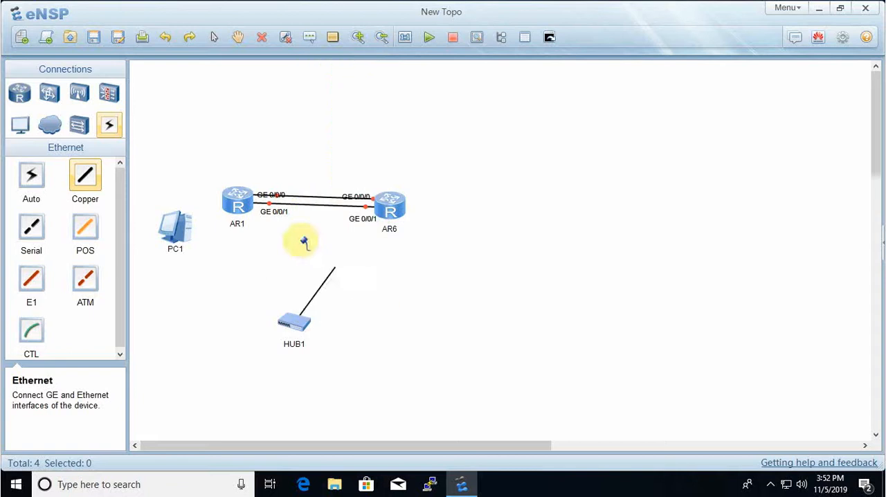
click(235, 202)
click(258, 217)
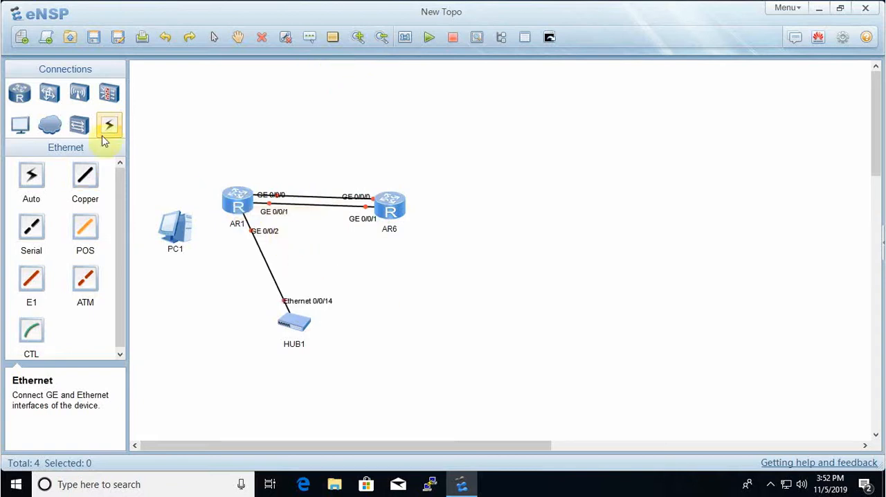
- Try to start a Serial connection from router AR1
click(82, 176)
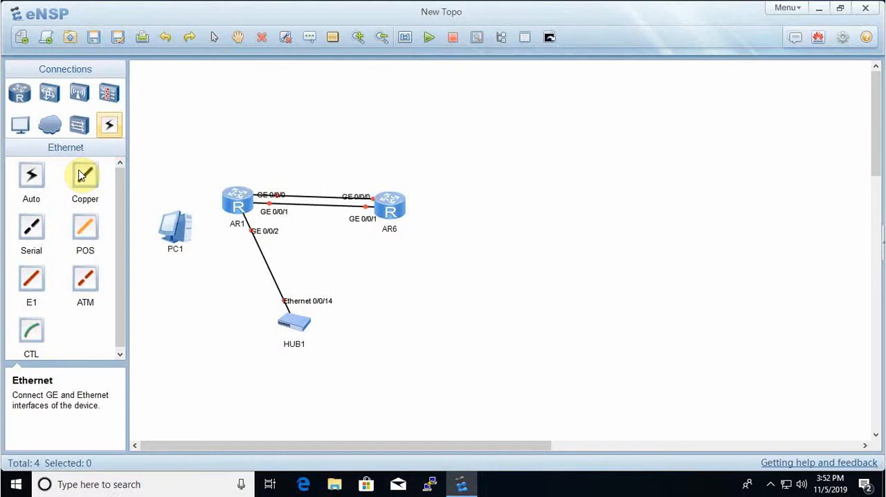
click(31, 234)
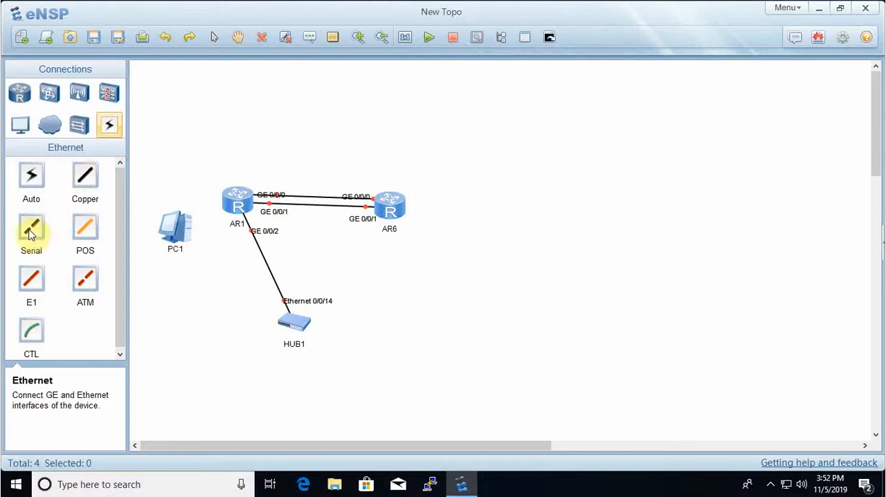
click(254, 211)
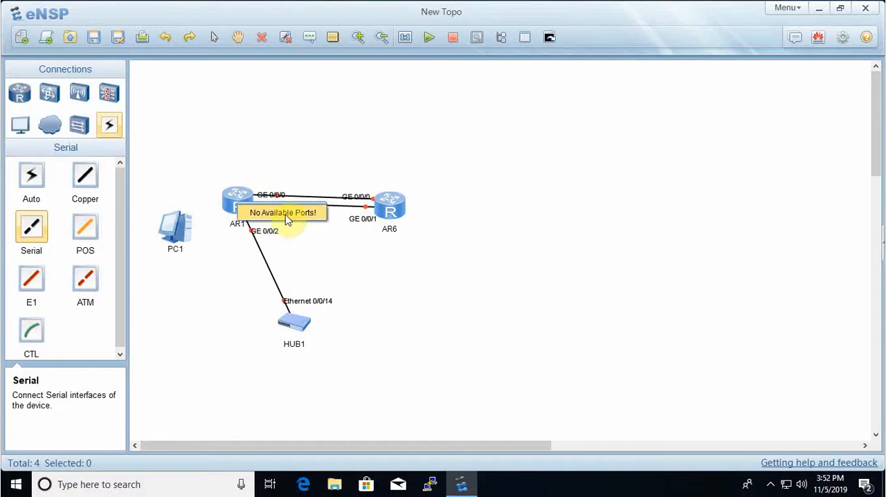
click(172, 139)
right_click(173, 140)
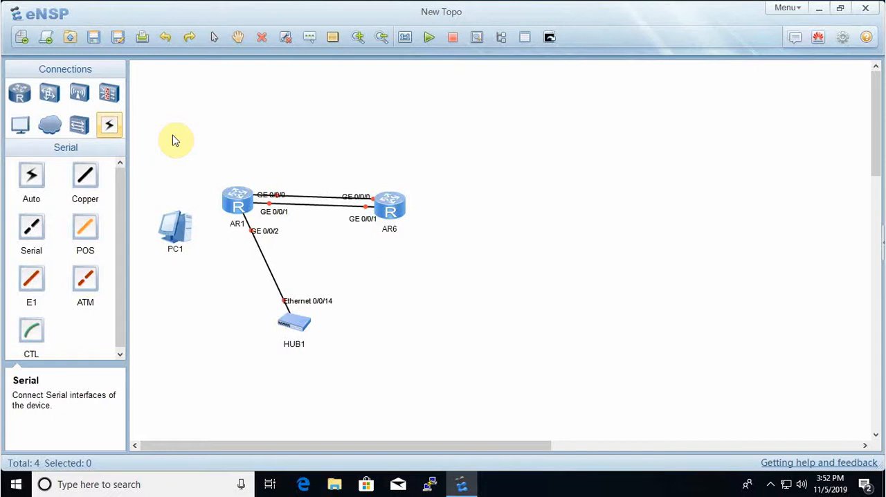
- Move router AR6 farther right to widen the gap between the two routers
drag(400, 208, 479, 210)
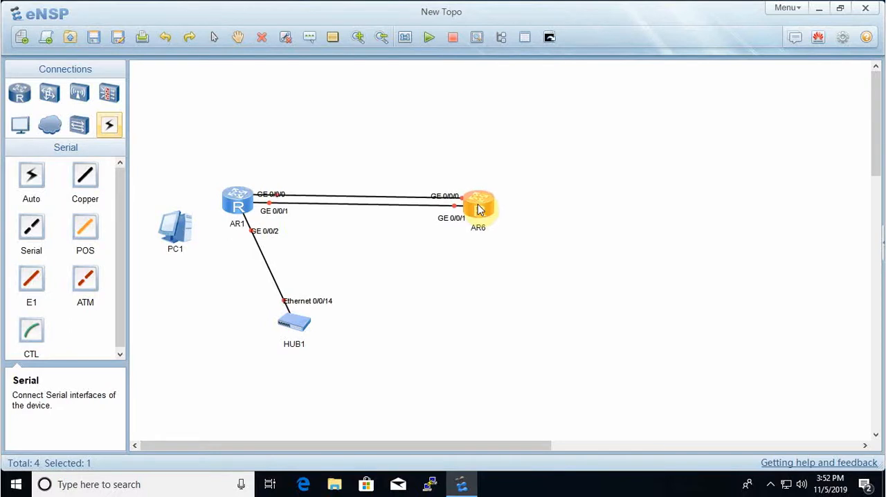
drag(479, 209, 479, 210)
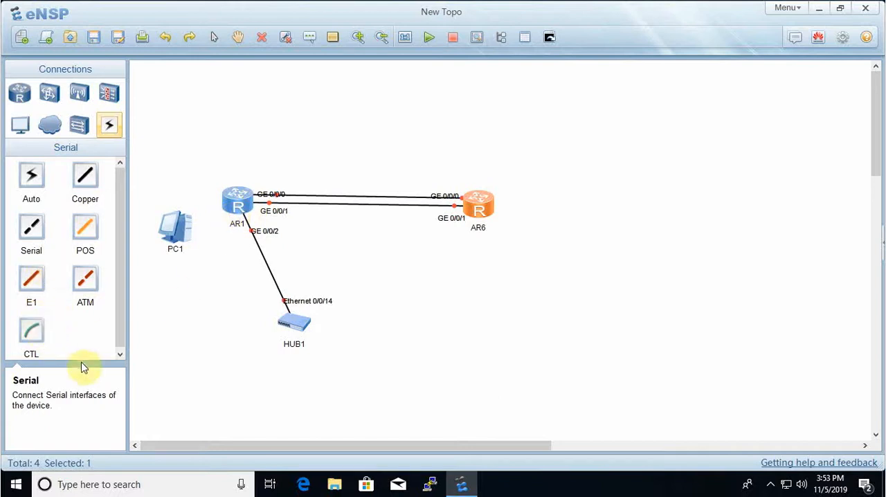
- Connect the Console port of router AR1 to PC1 with a CTL console line
click(39, 336)
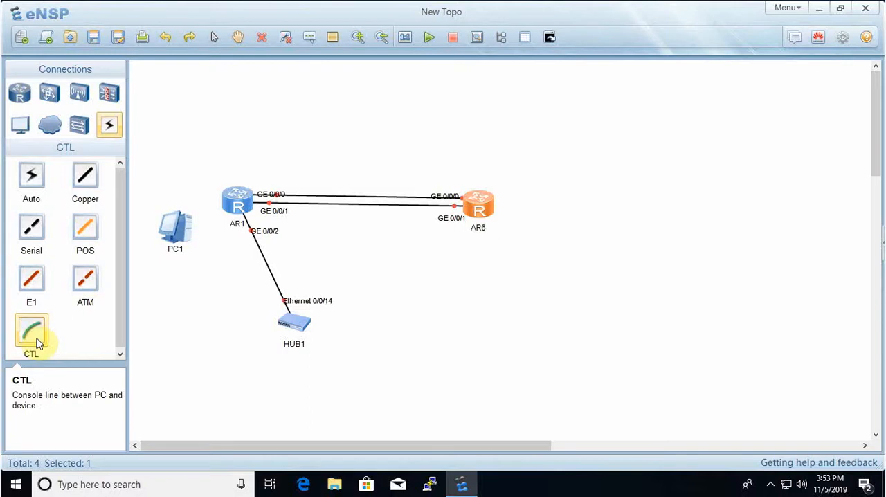
click(239, 205)
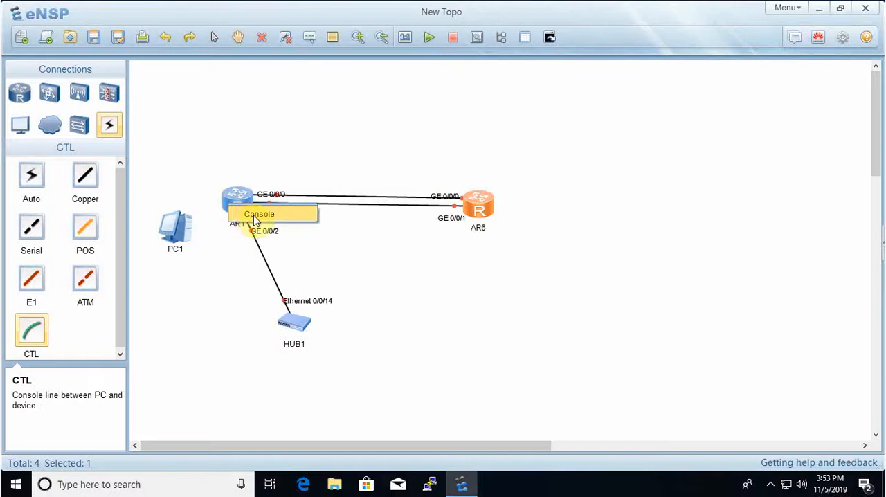
click(252, 216)
click(185, 236)
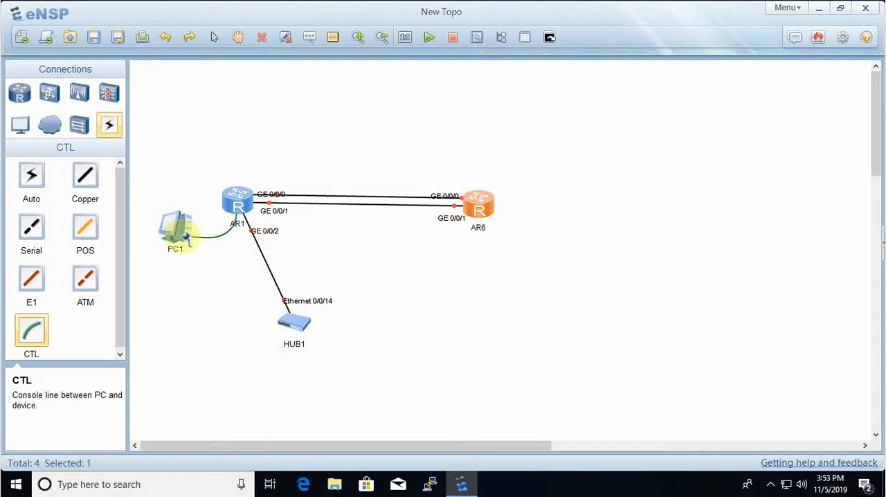
click(204, 247)
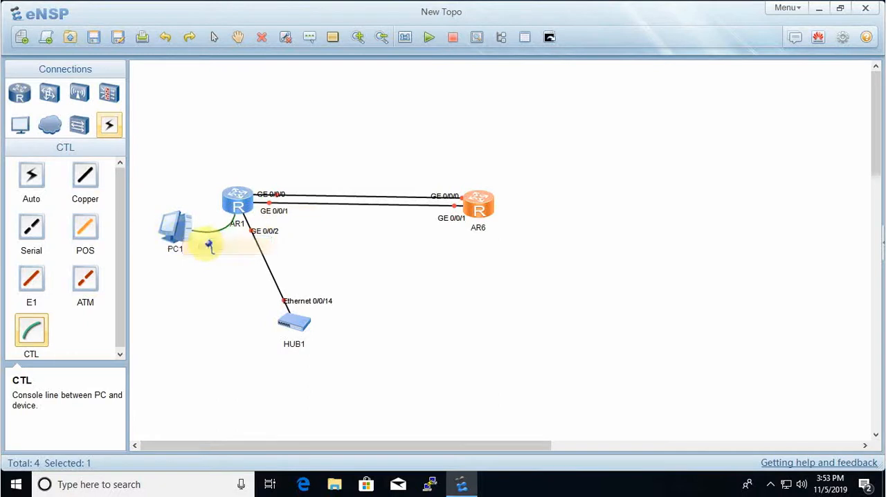
right_click(200, 248)
- Reposition PC1 around router AR1, finally placing it below and to the left of the router
drag(172, 240, 167, 284)
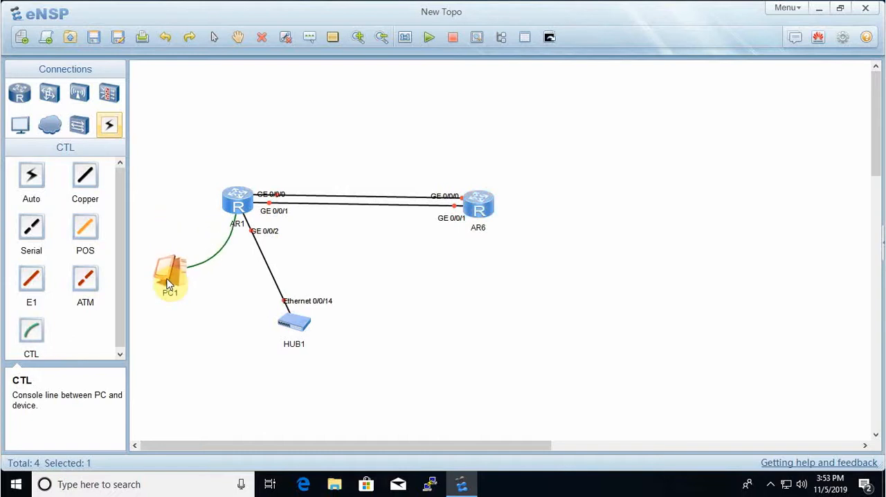
click(237, 206)
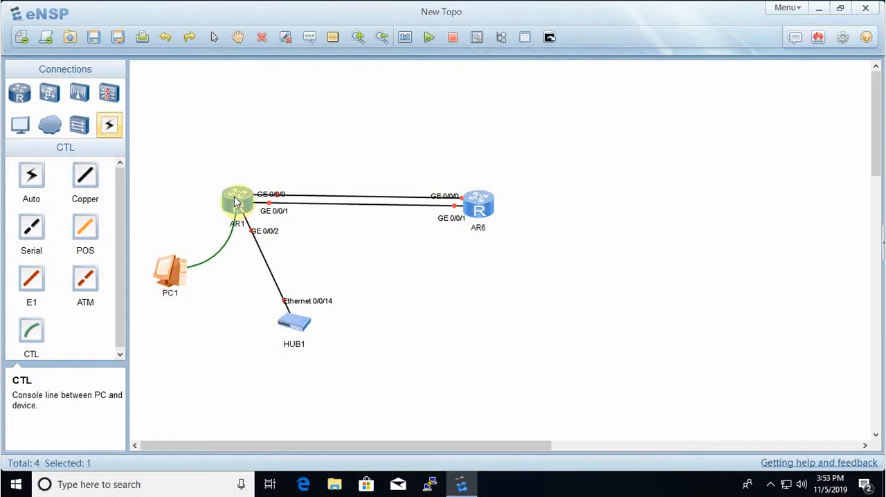
click(168, 273)
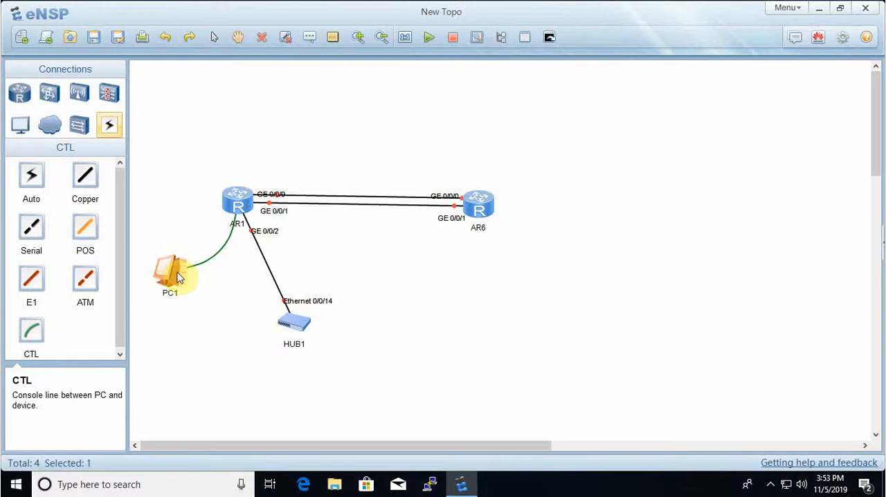
drag(178, 277, 209, 131)
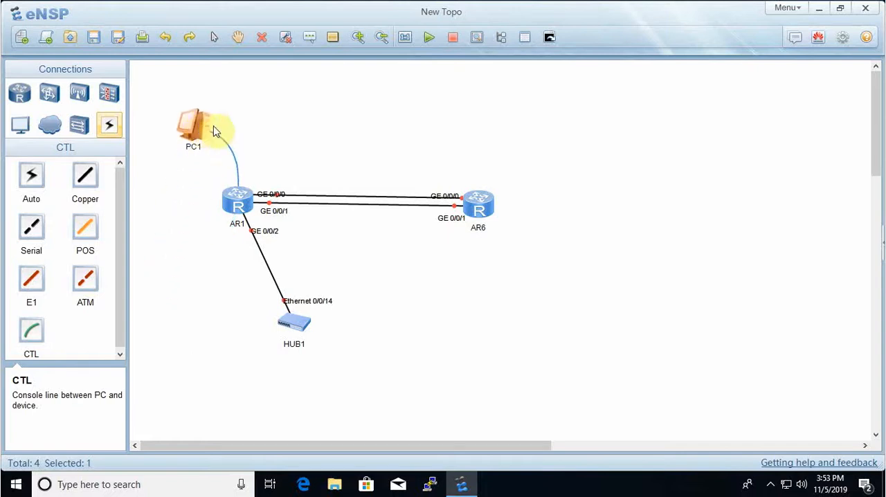
click(291, 135)
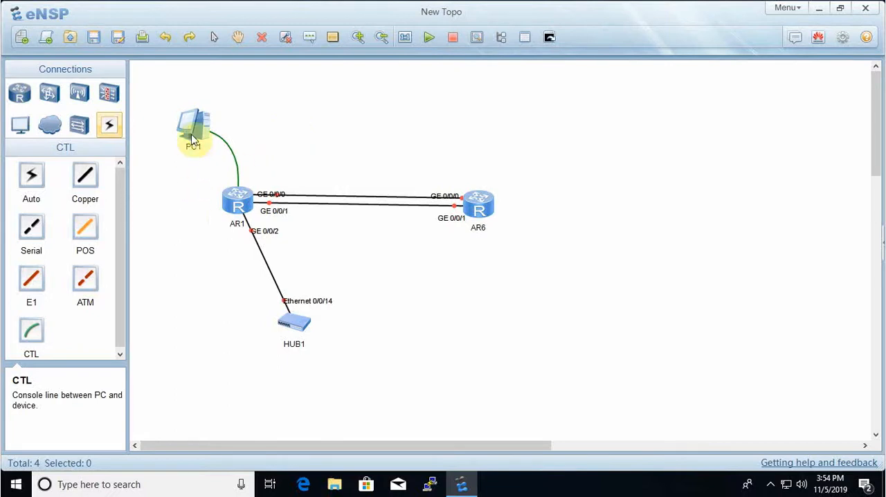
drag(192, 145, 164, 284)
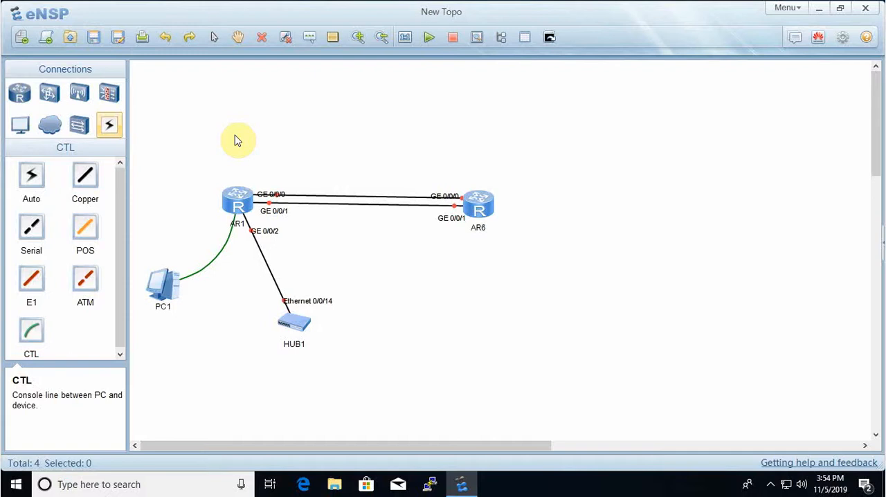
- Install a 2SA serial interface card in the last slot of the upper row on router AR1's chassis
drag(237, 192, 241, 204)
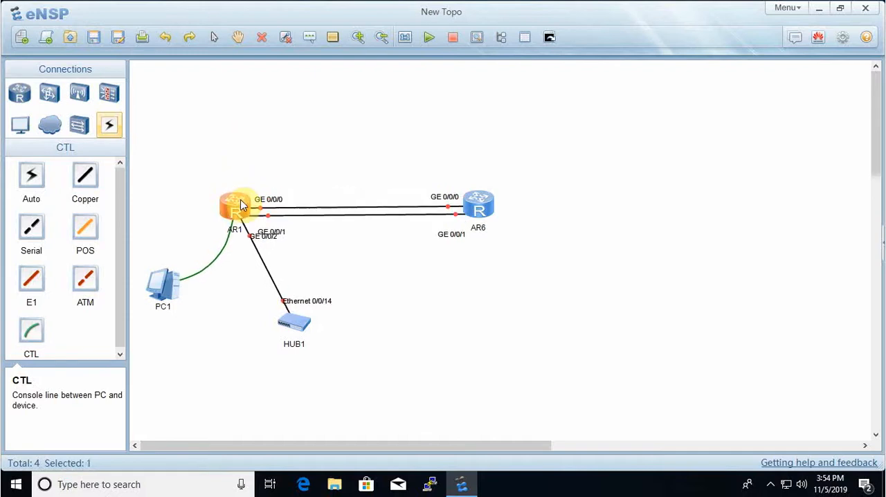
right_click(237, 204)
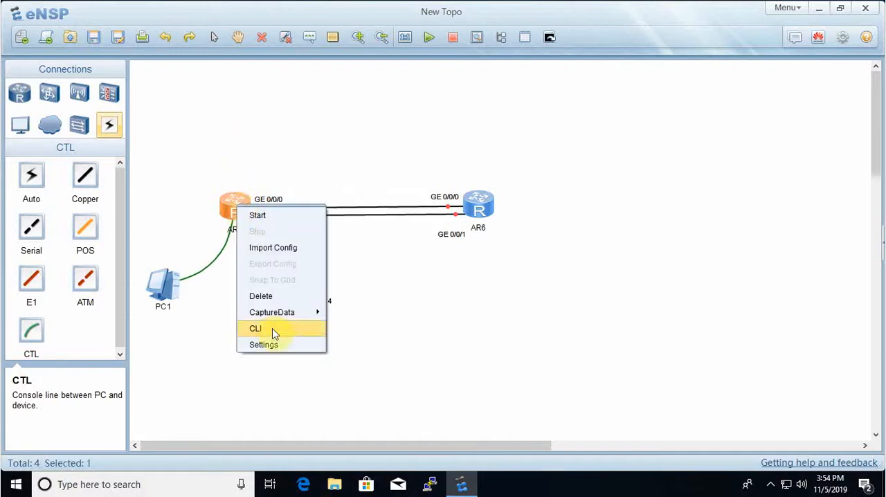
click(274, 346)
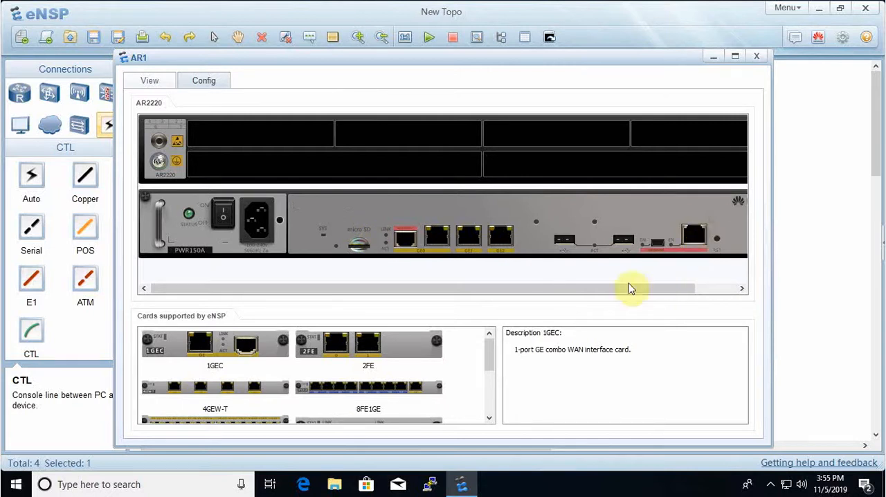
drag(570, 69, 612, 54)
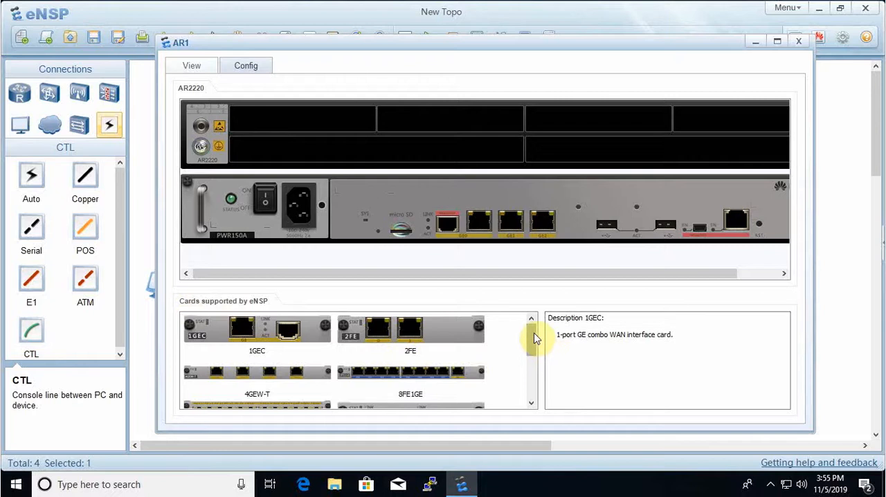
drag(534, 340, 537, 363)
click(438, 351)
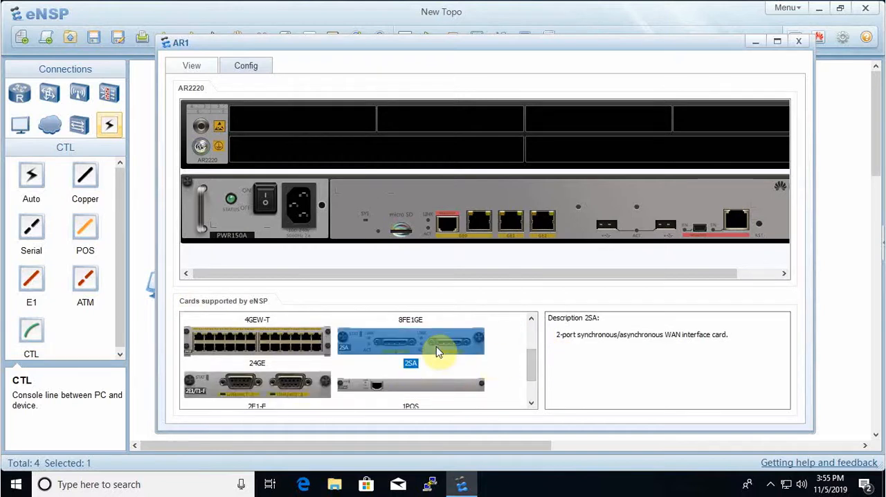
drag(438, 352, 676, 125)
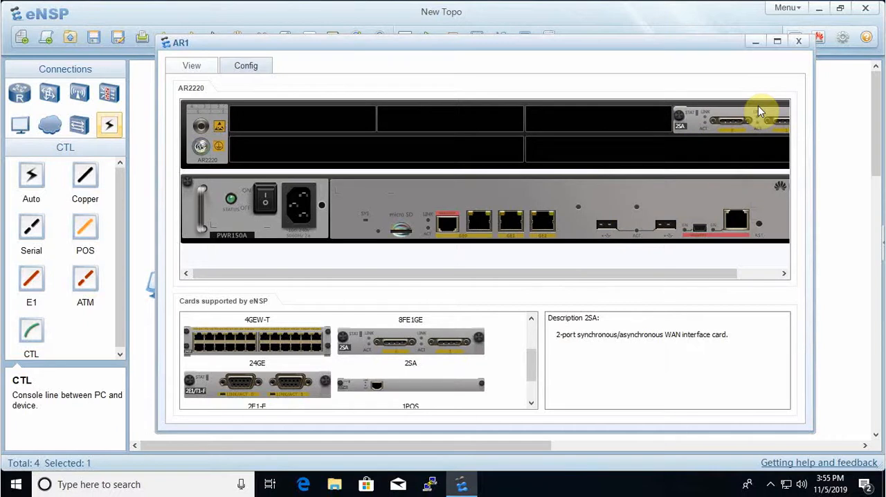
click(796, 43)
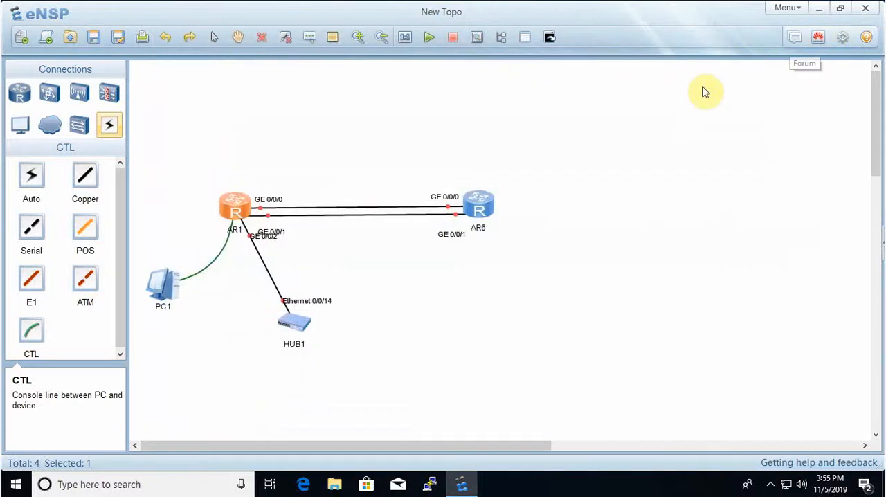
- Add a 2SA card to router AR6 in the last slot of its chassis' upper row
right_click(474, 202)
click(518, 344)
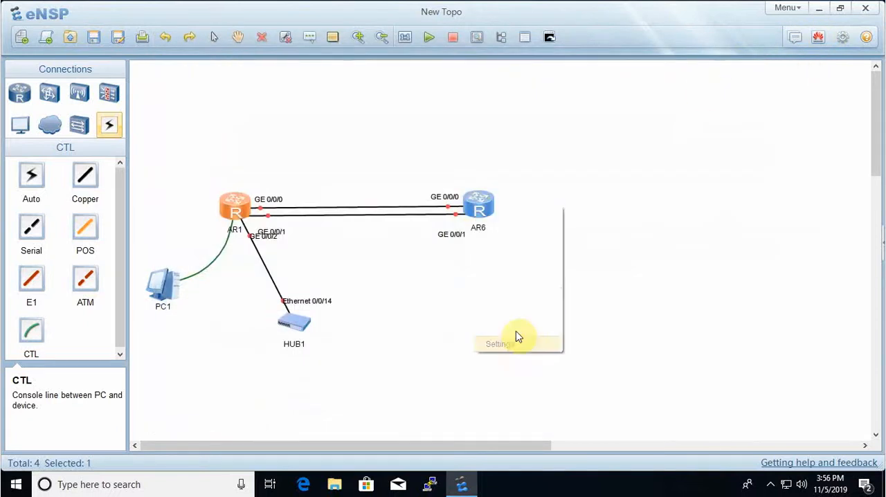
scroll(495, 373, down, 3)
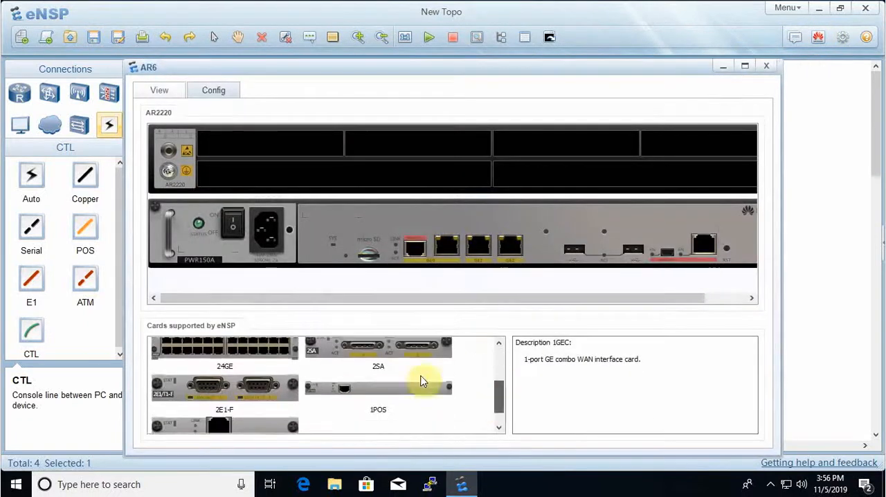
drag(413, 352, 645, 138)
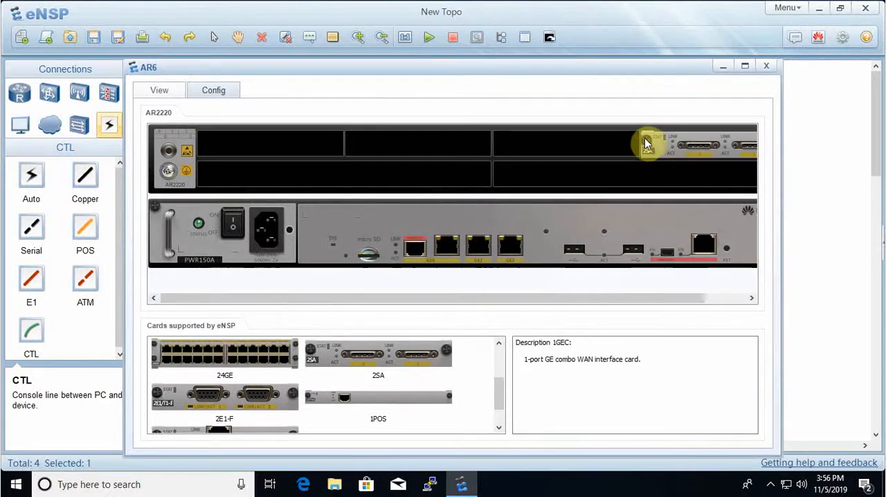
click(766, 67)
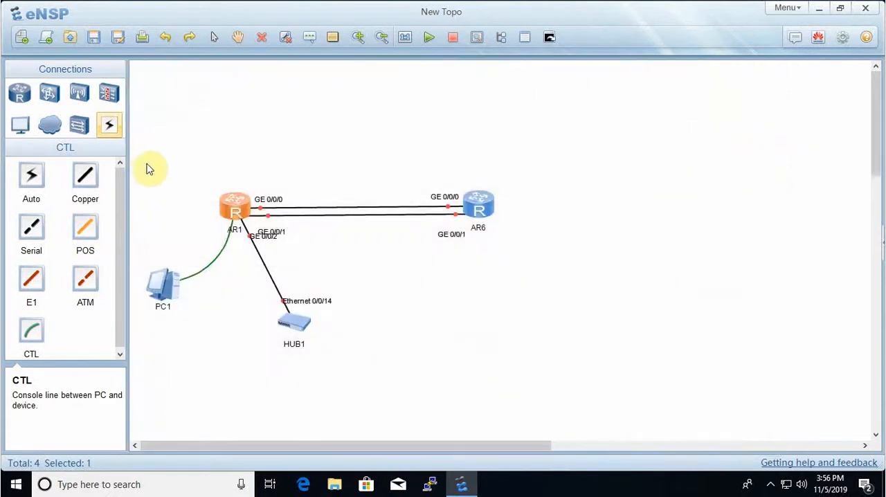
- Check which serial interfaces router AR1 offers and review the 2SA card in its device settings
click(30, 230)
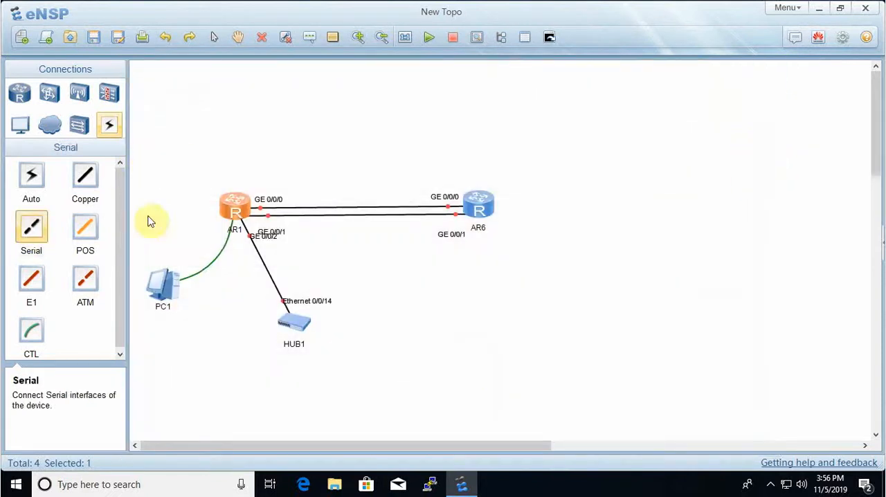
click(230, 204)
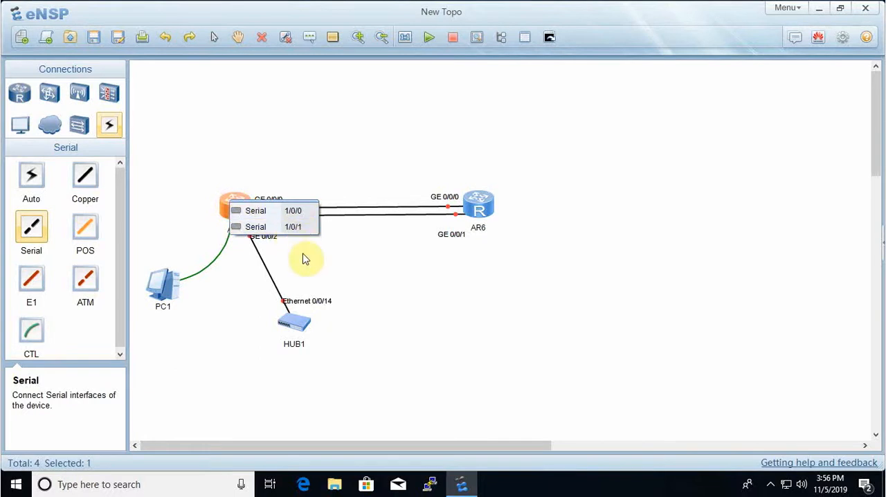
click(294, 257)
right_click(231, 208)
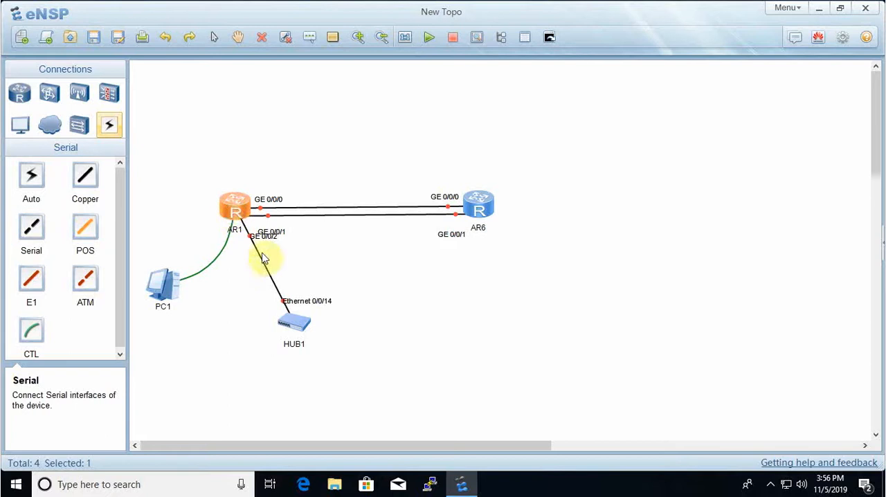
right_click(235, 215)
click(291, 354)
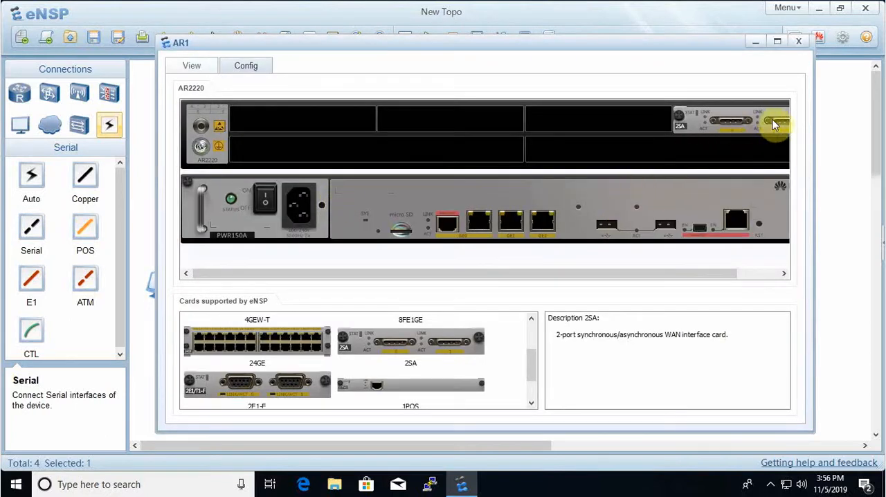
click(798, 41)
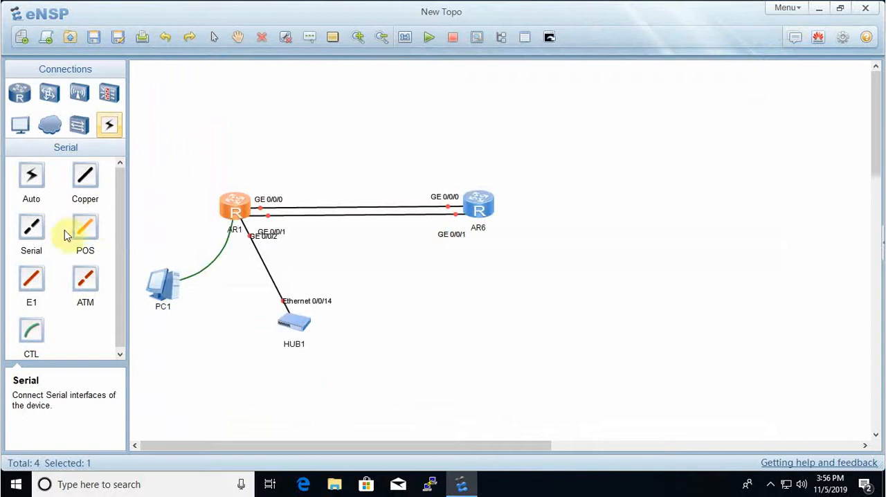
- Connect Serial 1/0/0 of router AR1 to Serial 1/0/0 of router AR6 with a Serial link
click(31, 227)
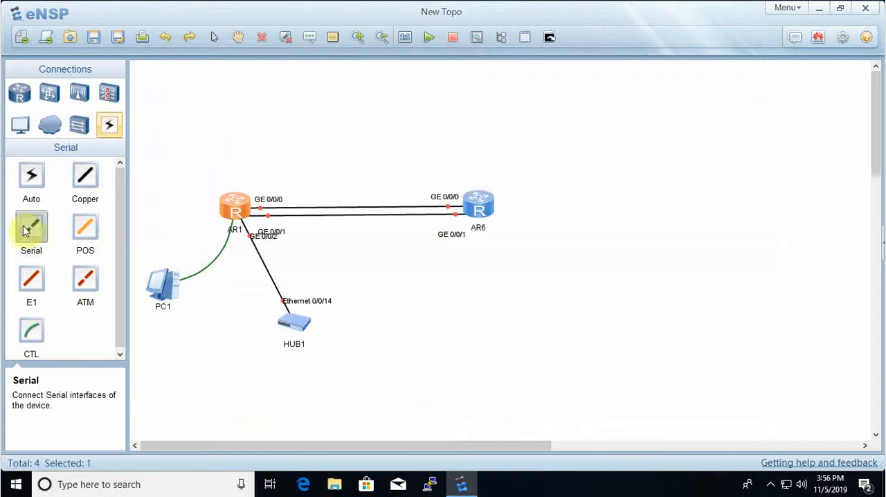
click(232, 209)
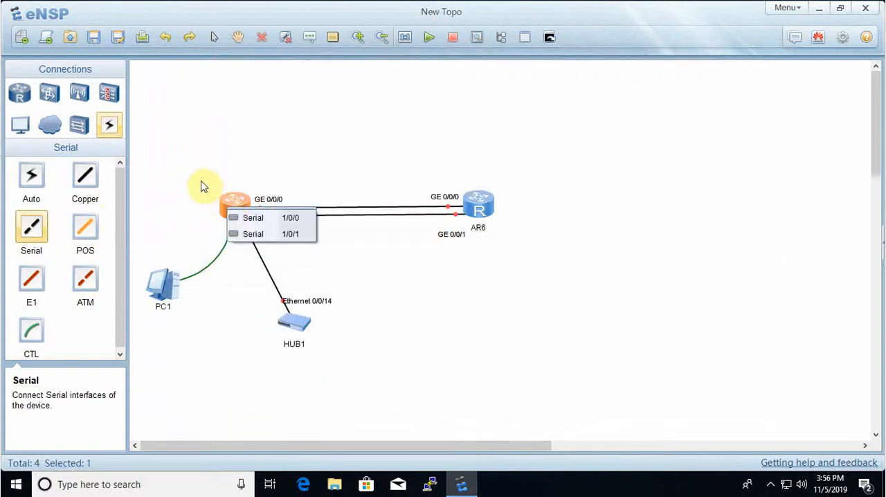
click(277, 220)
click(479, 201)
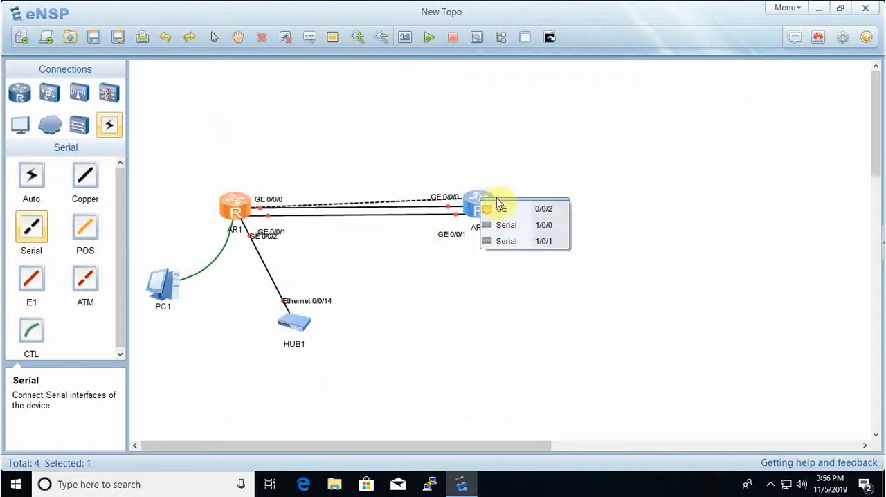
click(540, 225)
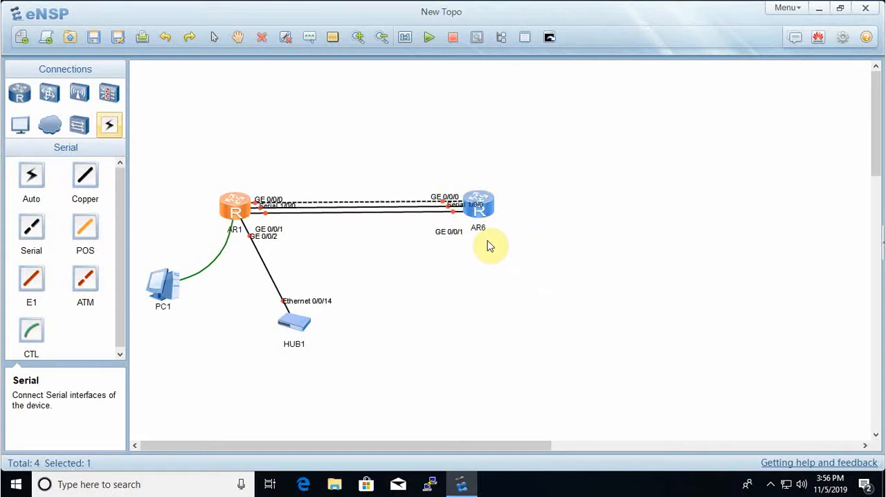
click(390, 295)
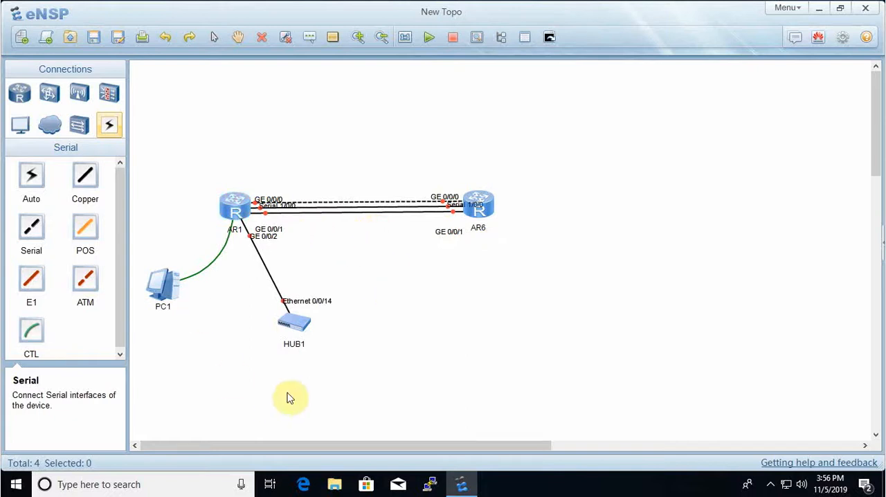
mouse_move(234, 208)
mouse_down()
mouse_move(231, 200)
mouse_move(233, 211)
mouse_up()
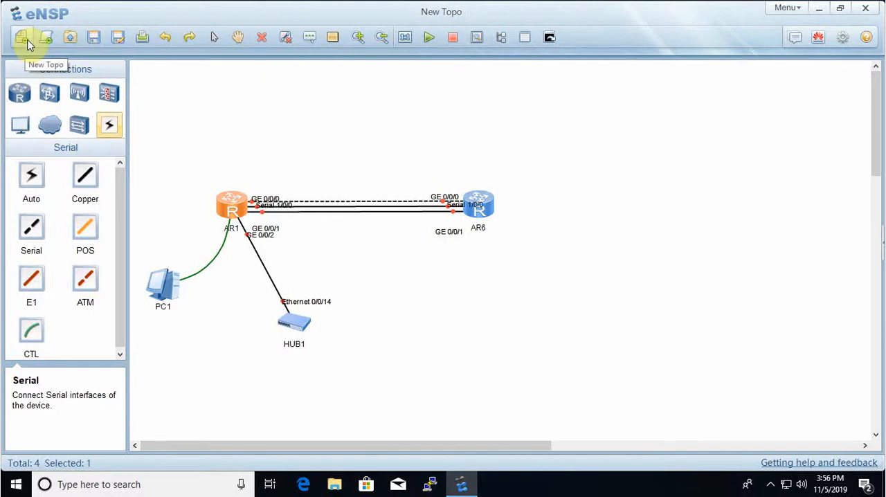
- Look through the drives of This PC for topology files without opening one
click(68, 42)
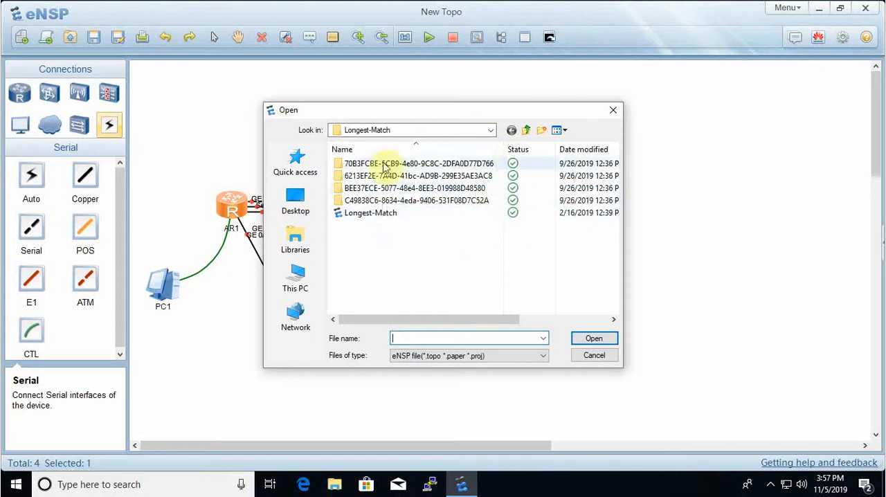
click(299, 288)
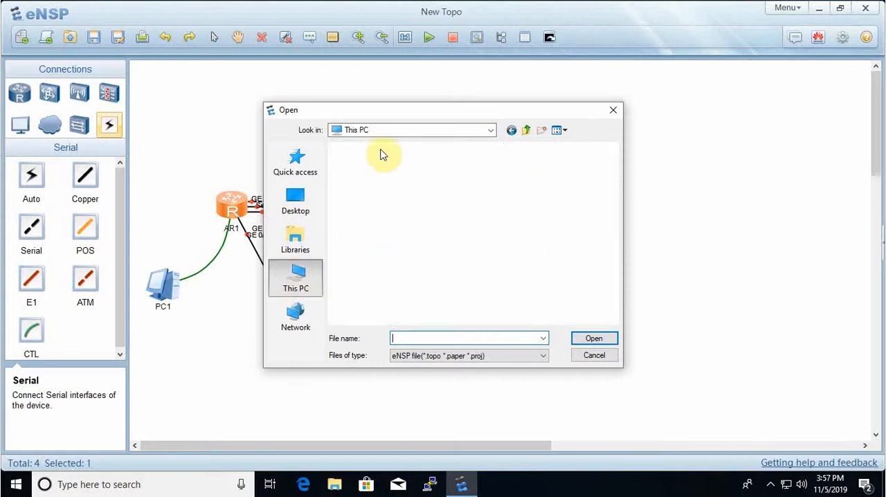
drag(611, 179, 616, 247)
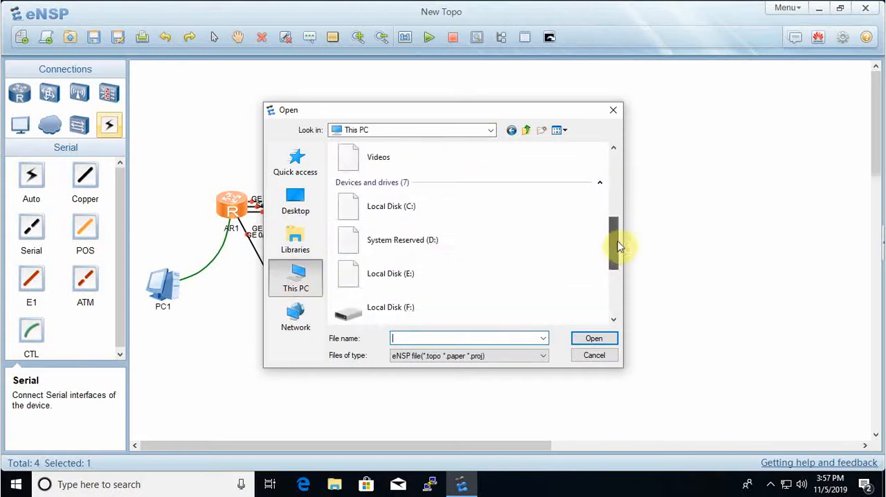
click(603, 356)
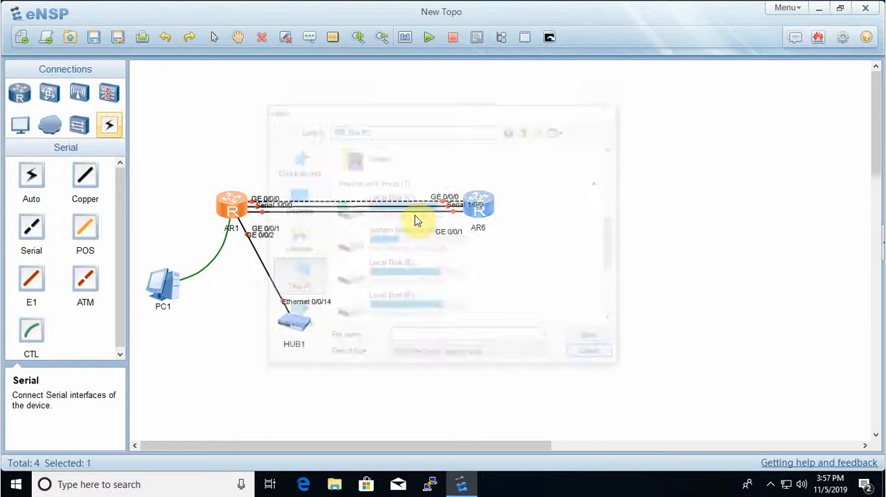
- Examine the Documents folder as a save location for the topology without saving
click(92, 40)
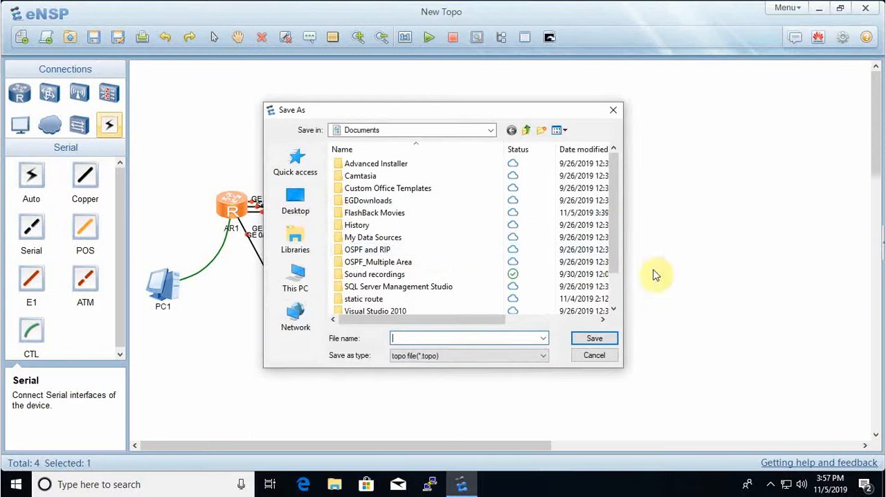
drag(613, 198, 618, 273)
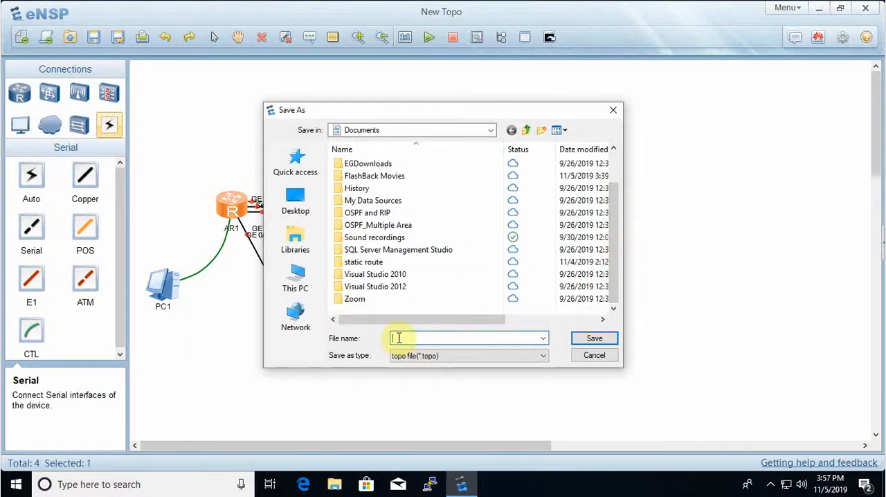
click(602, 357)
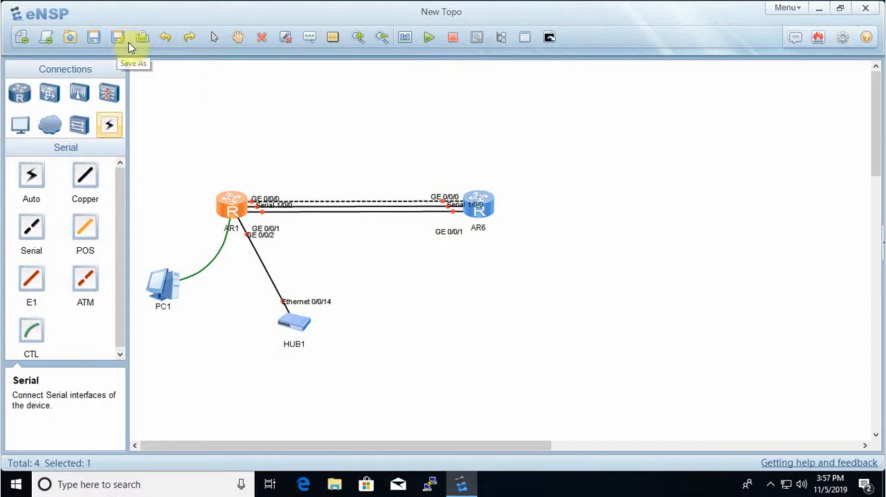
- Undo router AR1's last move and the serial link between the routers, and redo the serial link
click(166, 41)
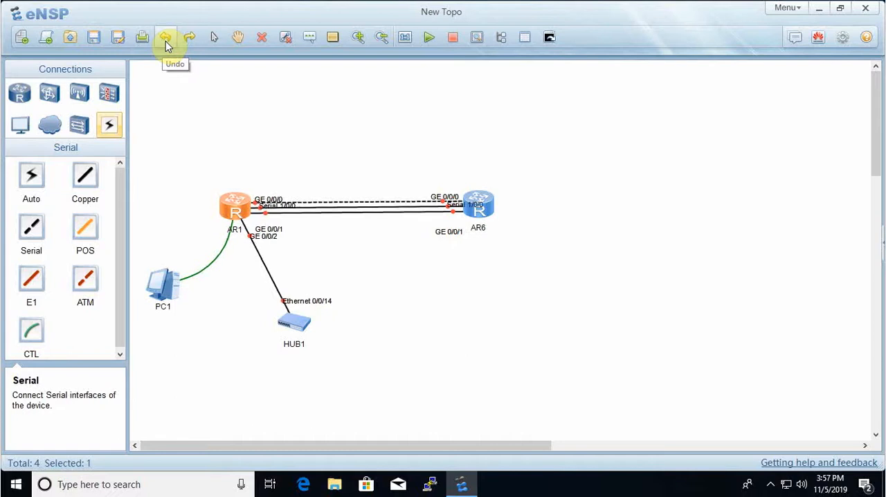
click(165, 41)
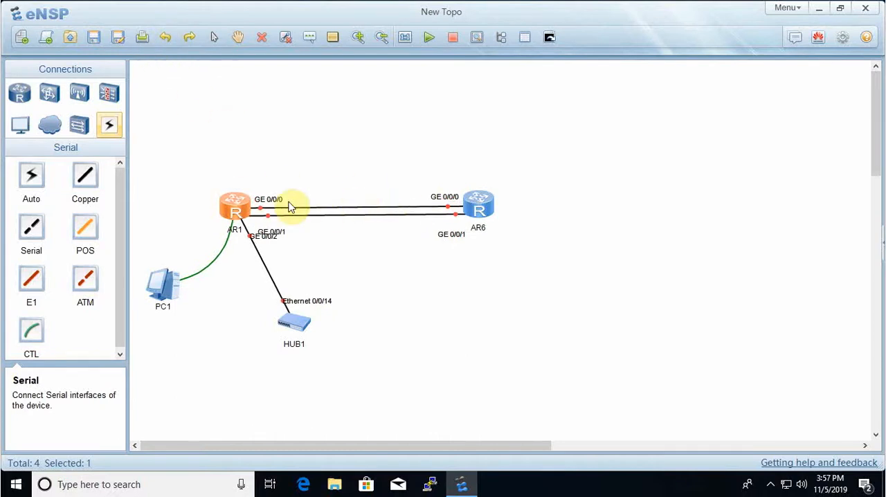
click(190, 39)
click(364, 207)
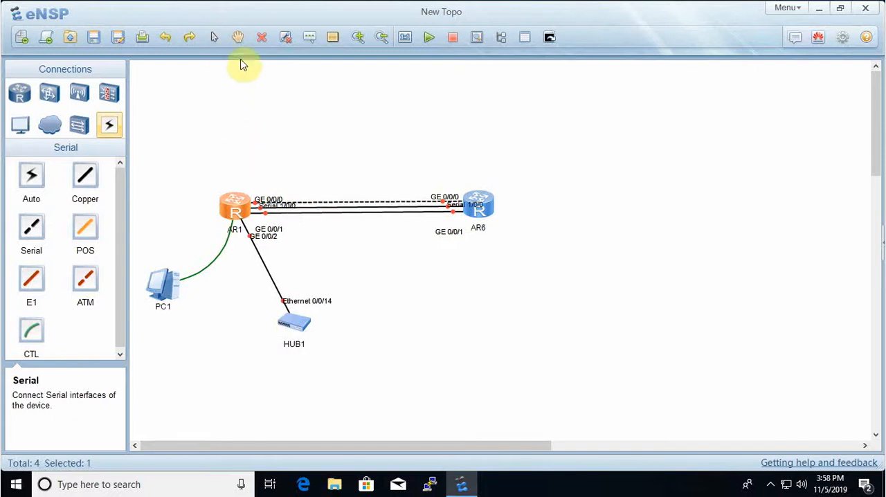
- Try the Hand and pointer tools on the canvas and nudge router AR1 slightly to the left
click(236, 39)
drag(497, 171, 630, 226)
click(213, 41)
click(309, 135)
drag(399, 137, 485, 123)
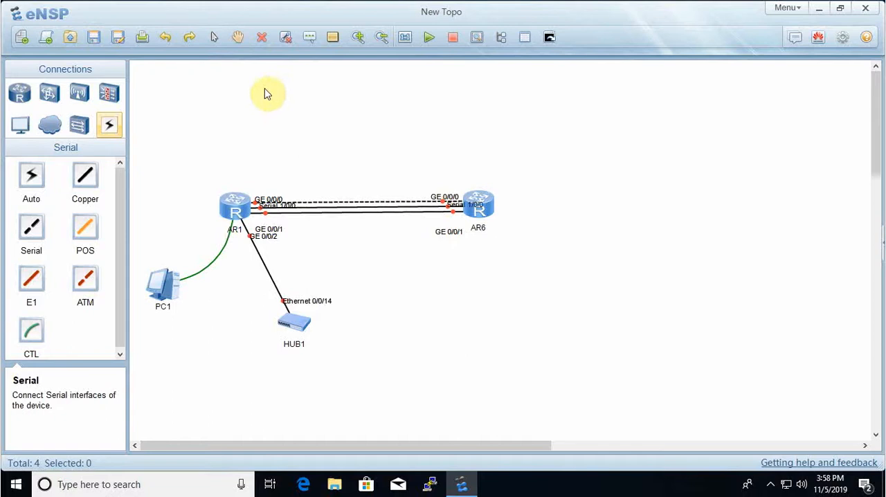
click(232, 40)
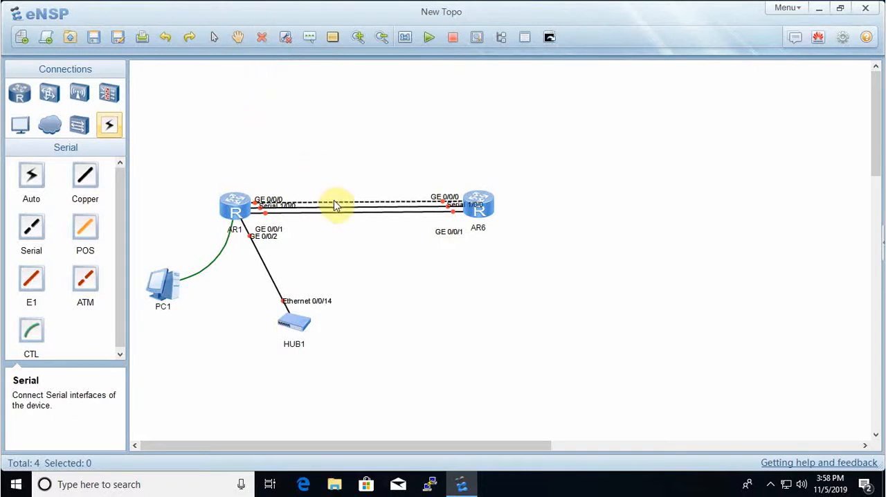
mouse_move(237, 215)
mouse_down()
mouse_move(230, 206)
mouse_move(232, 215)
mouse_up()
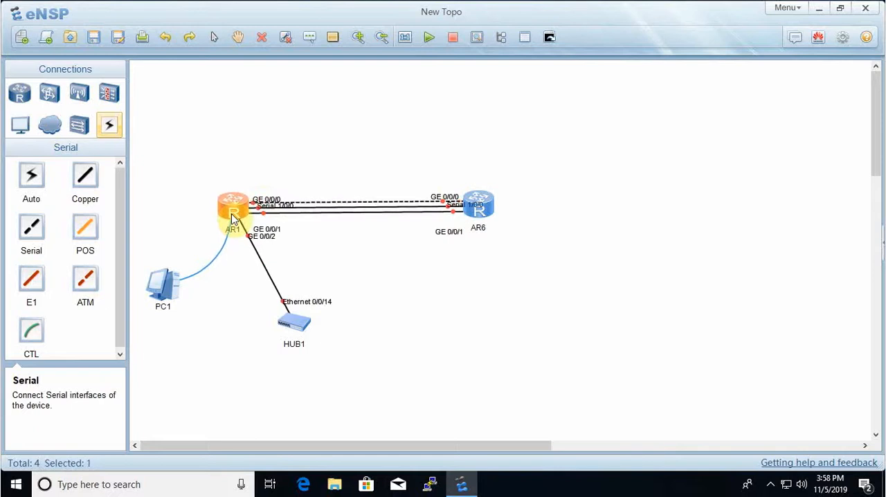
- Delete the serial link between routers AR1 and AR6, and delete HUB1 from the topology
click(270, 144)
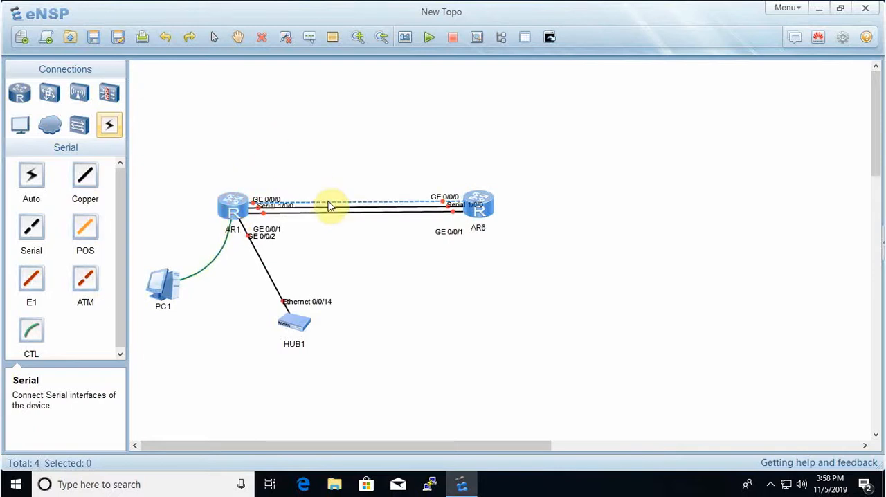
click(260, 43)
click(329, 202)
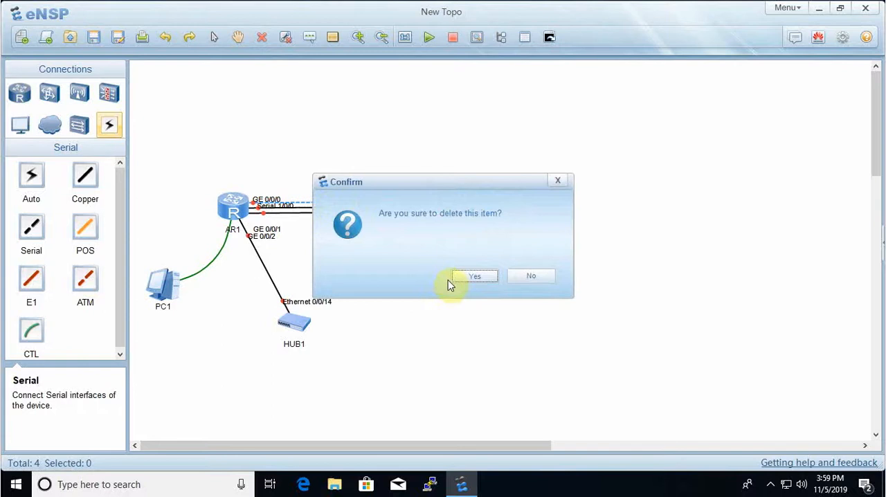
click(468, 277)
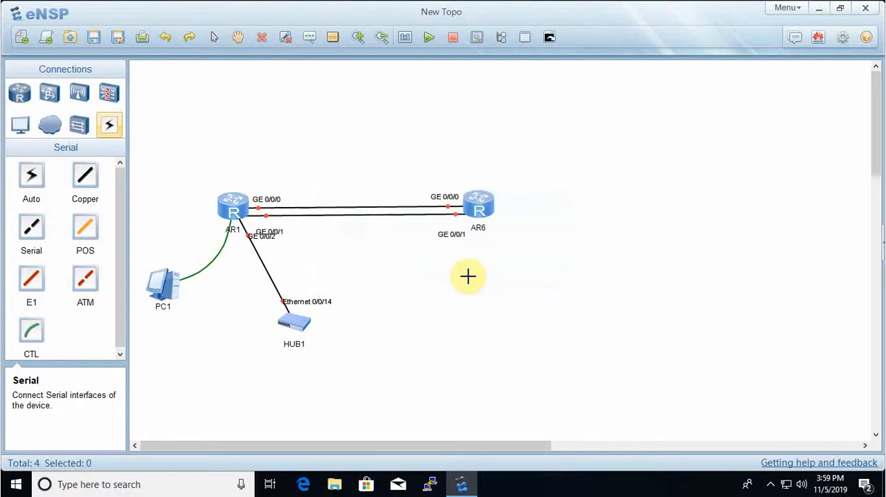
click(293, 324)
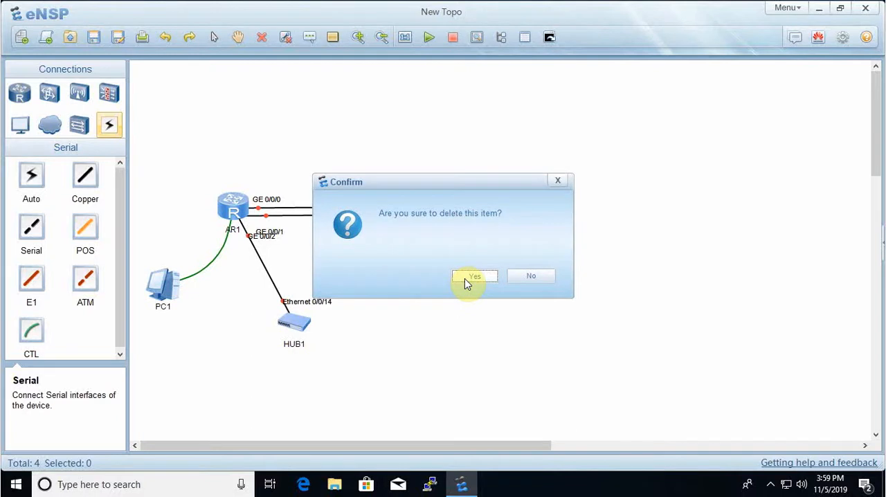
click(469, 277)
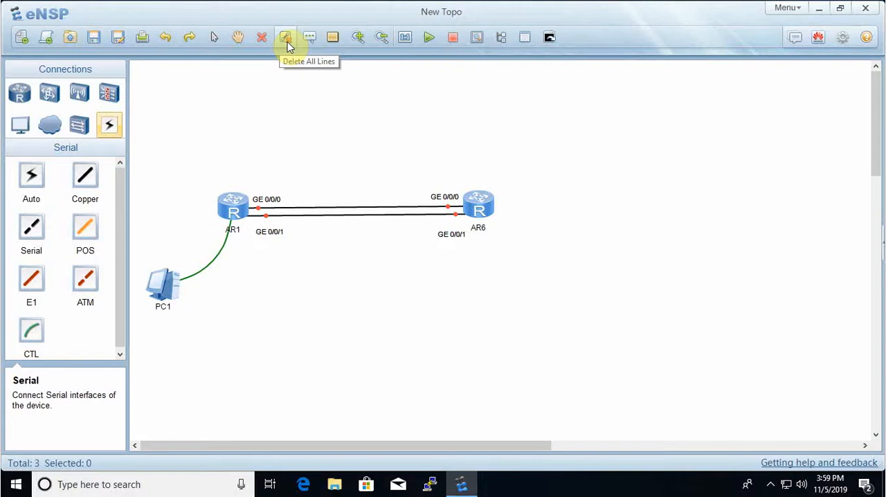
- Nudge router AR1 slightly upward and delete all remaining lines in the topology
drag(235, 209, 233, 200)
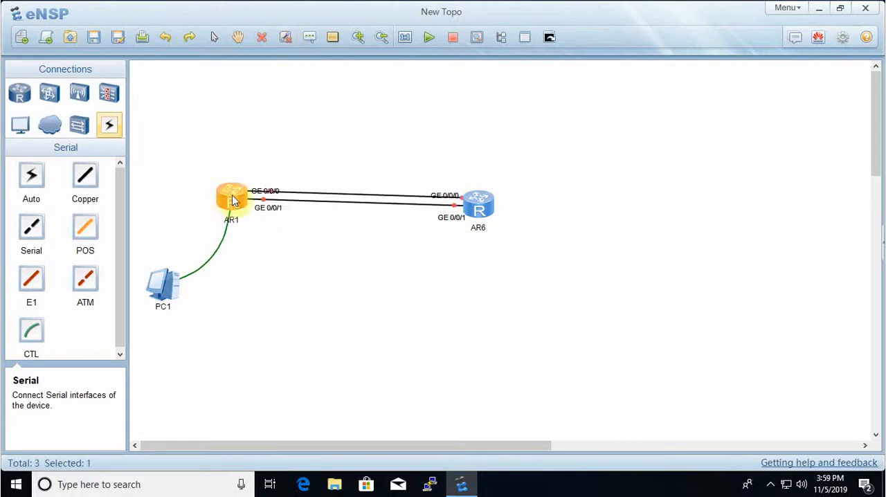
click(290, 46)
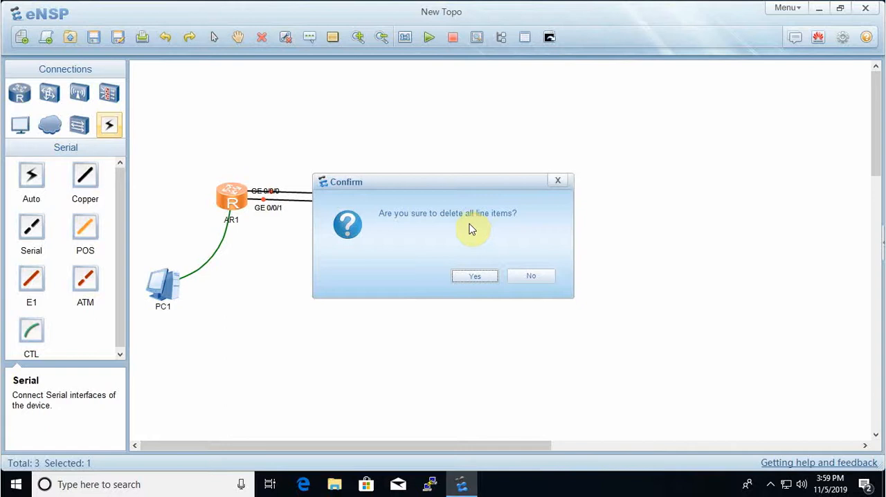
click(484, 277)
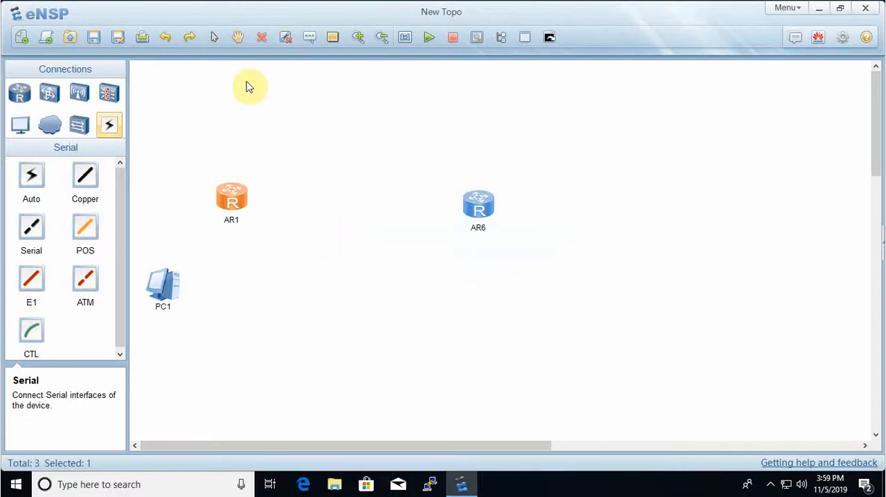
- Add the text label "Router" above AR1
click(311, 38)
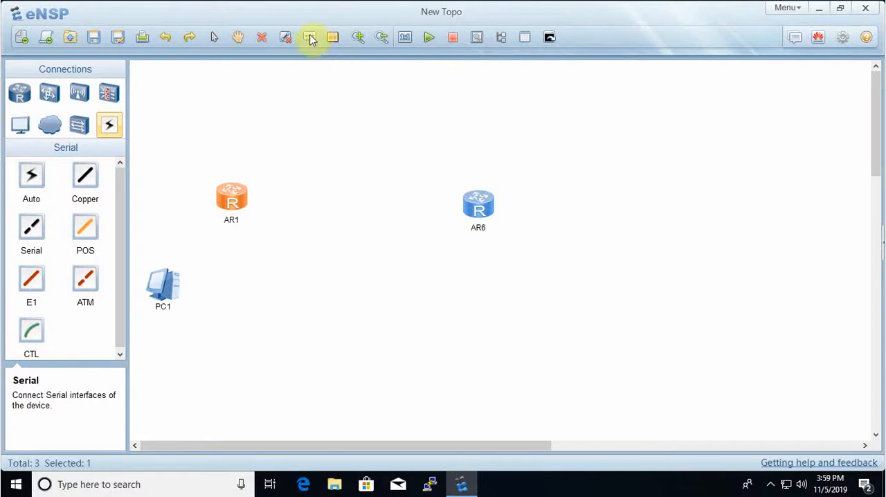
click(229, 169)
text(Rpo)
text(uter)
click(385, 86)
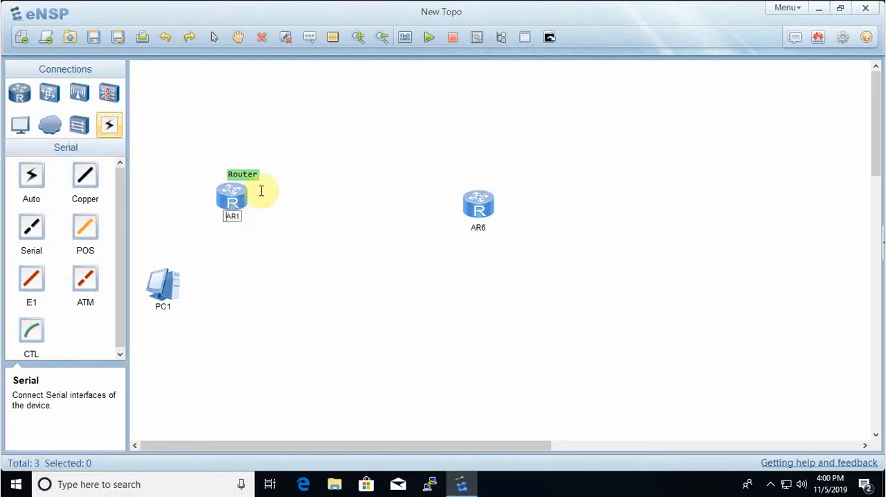
click(311, 40)
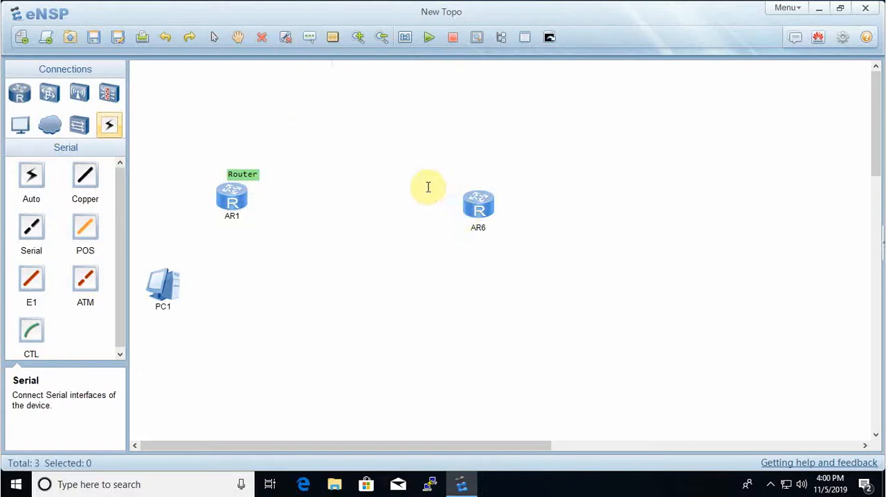
click(318, 150)
- Connect AR1's GE 0/0/0 to AR6's GE 0/0/0 with a Copper link
click(85, 176)
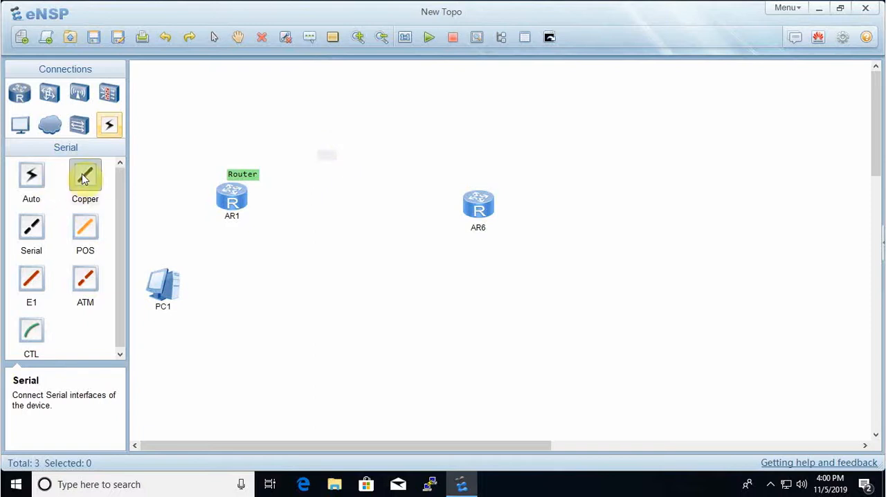
click(231, 196)
click(270, 206)
click(476, 202)
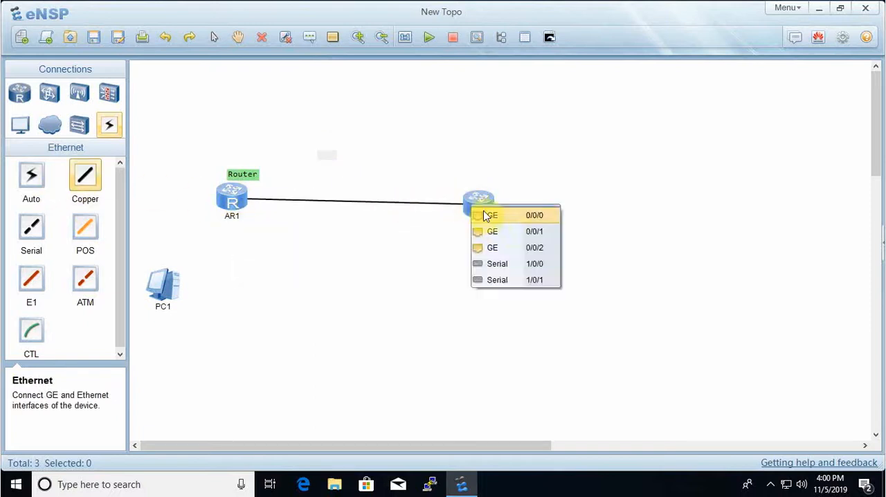
click(486, 217)
- Add the text label "192.168.1.1" at AR6's end of the link and place it just beside the router
click(309, 37)
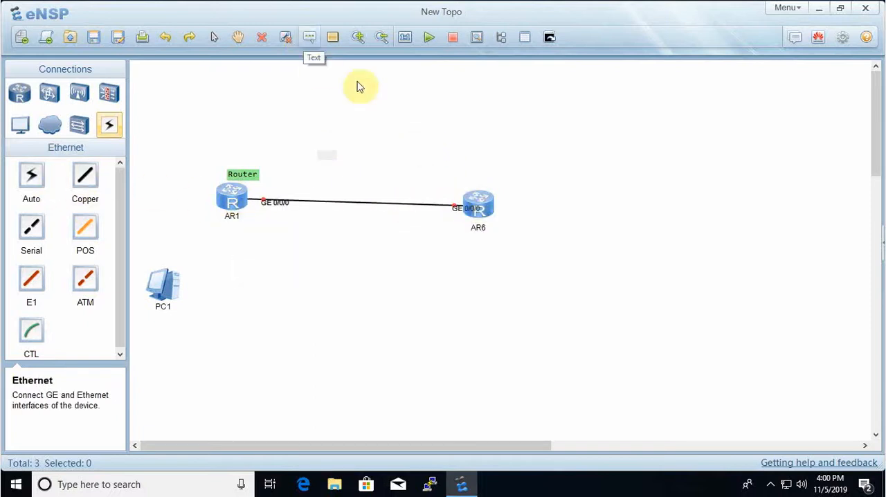
click(444, 194)
text(192.16)
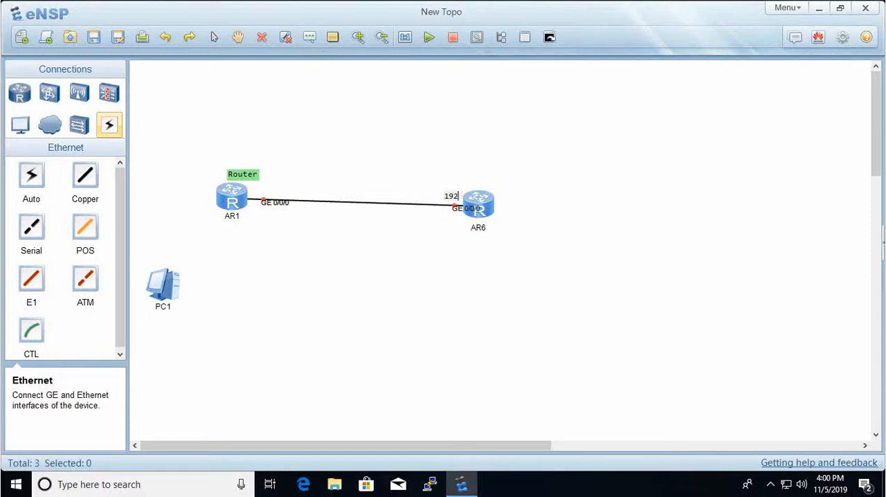
text(8.1.1)
click(457, 249)
drag(459, 198, 410, 195)
- Add the text label "192.168.1.2" below AR1's end of the link and move AR1 down slightly to level the link
click(312, 38)
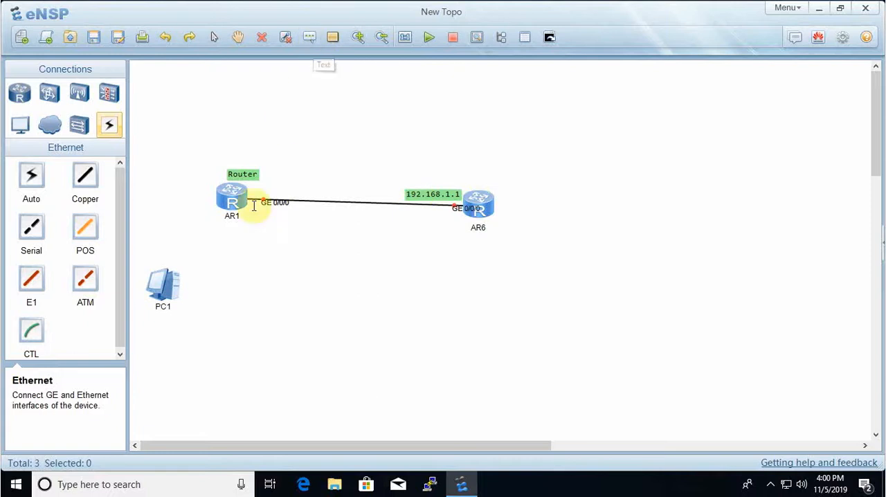
click(249, 213)
text(192.)
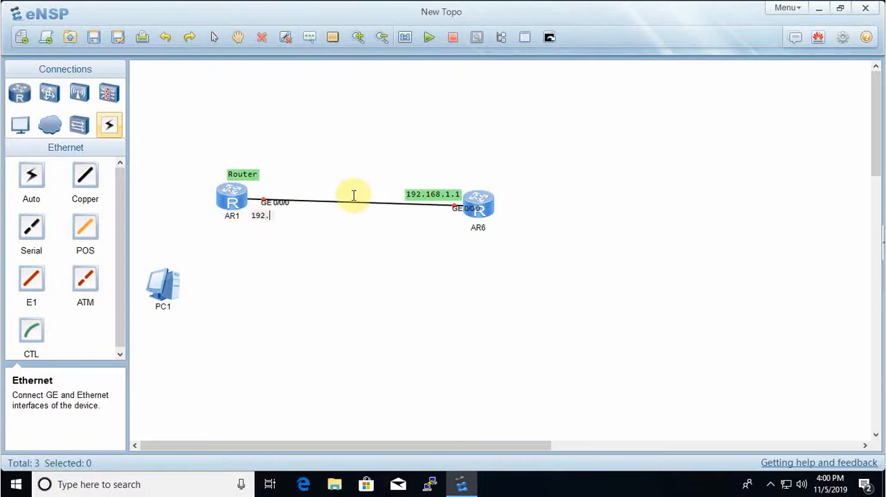
text(168.1.2)
click(315, 221)
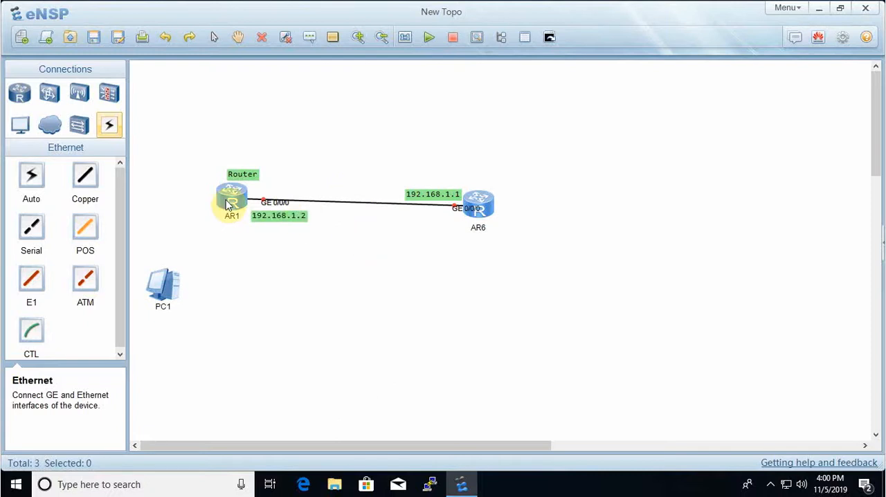
drag(223, 198, 223, 207)
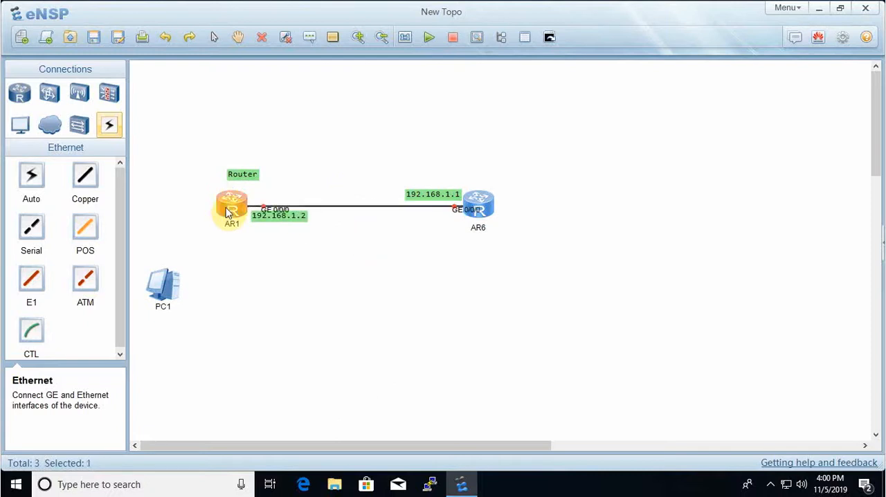
- Draw a solid blue-filled ellipse around AR6 and a blue-filled rectangle overlapping its upper-right edge
click(334, 38)
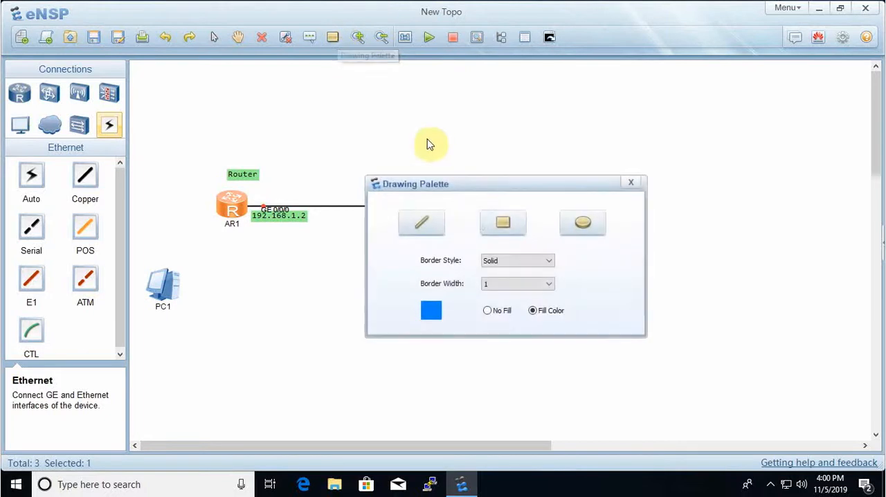
drag(541, 191, 741, 178)
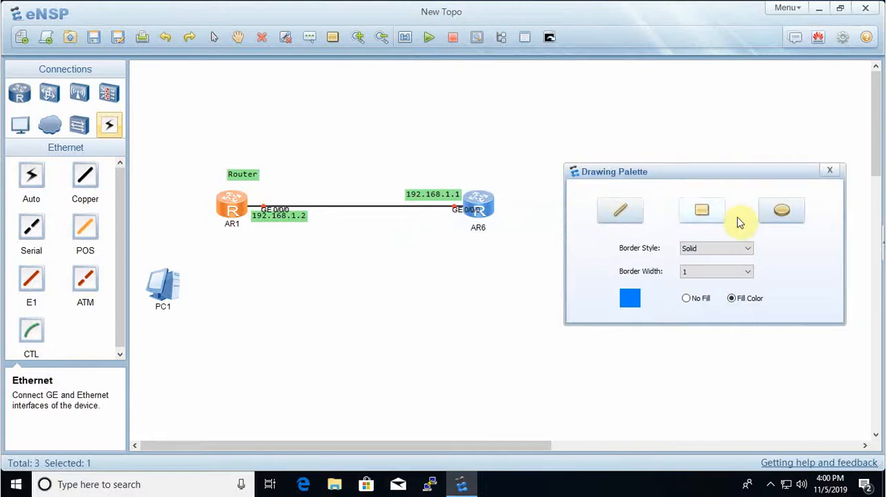
click(783, 215)
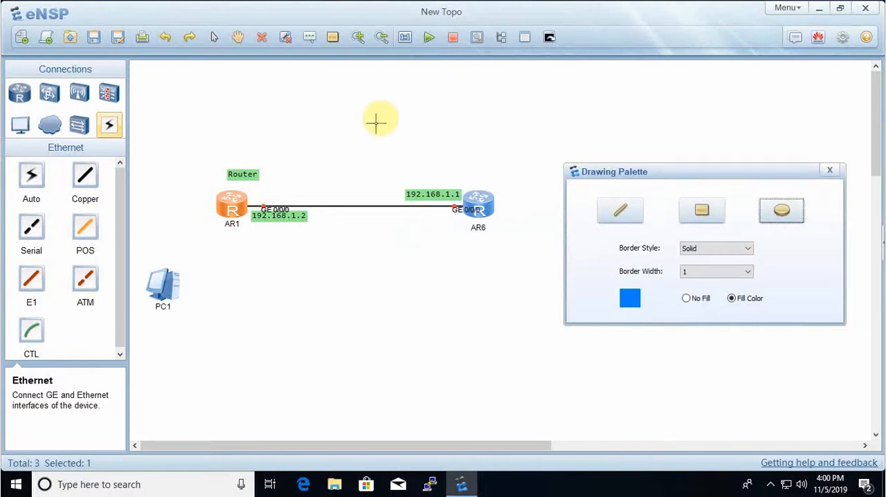
mouse_move(377, 123)
mouse_down()
mouse_move(501, 250)
mouse_move(532, 297)
mouse_up()
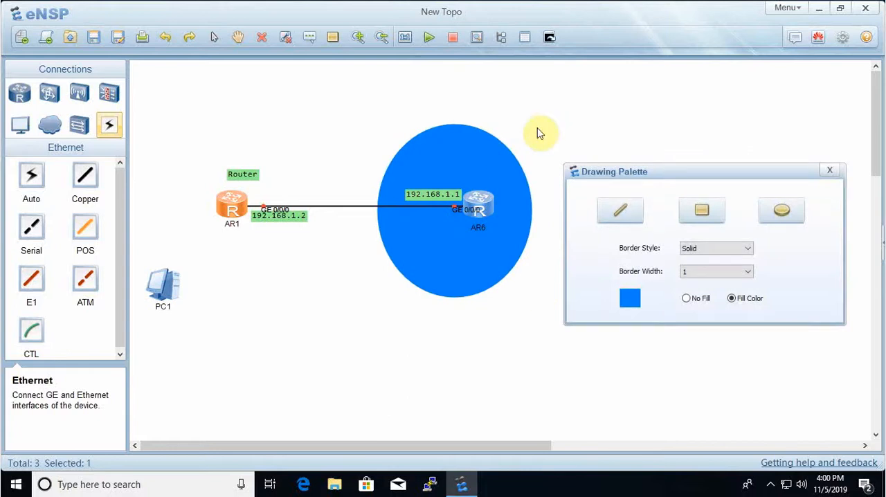
click(703, 212)
drag(472, 85, 612, 185)
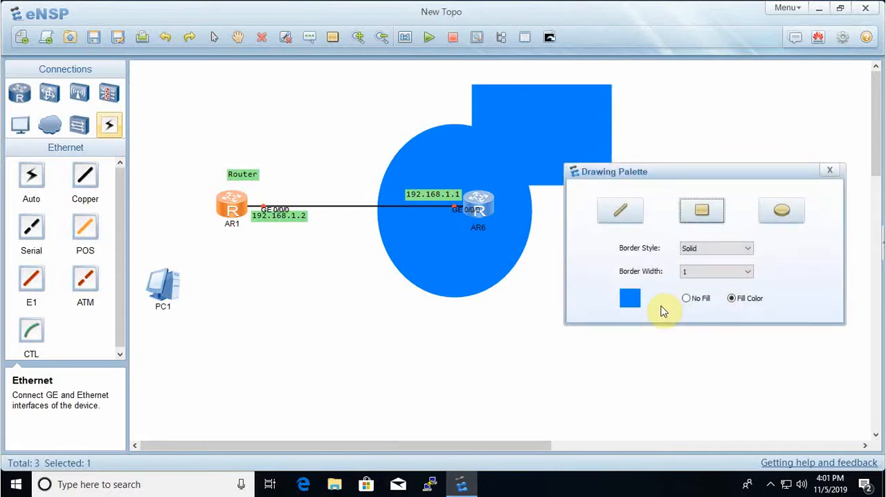
- Set the drawing color to yellow, then draw a filled ellipse around AR1 and a near-horizontal line above it
click(633, 305)
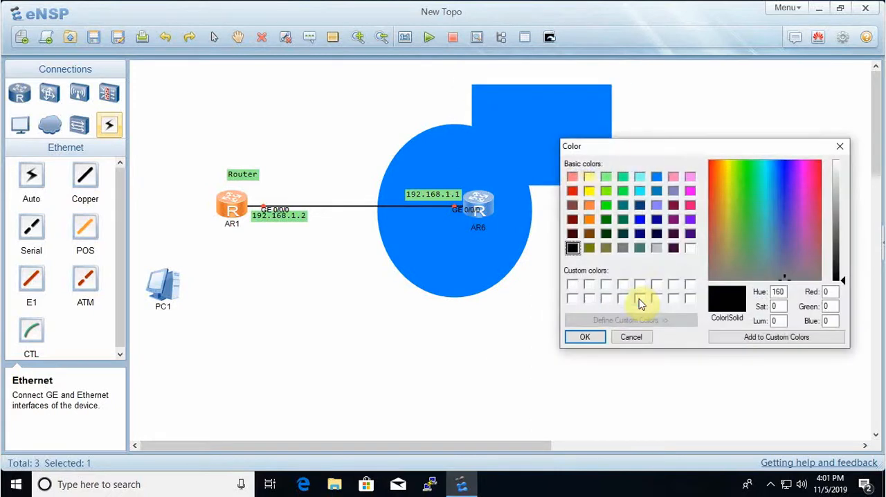
click(588, 177)
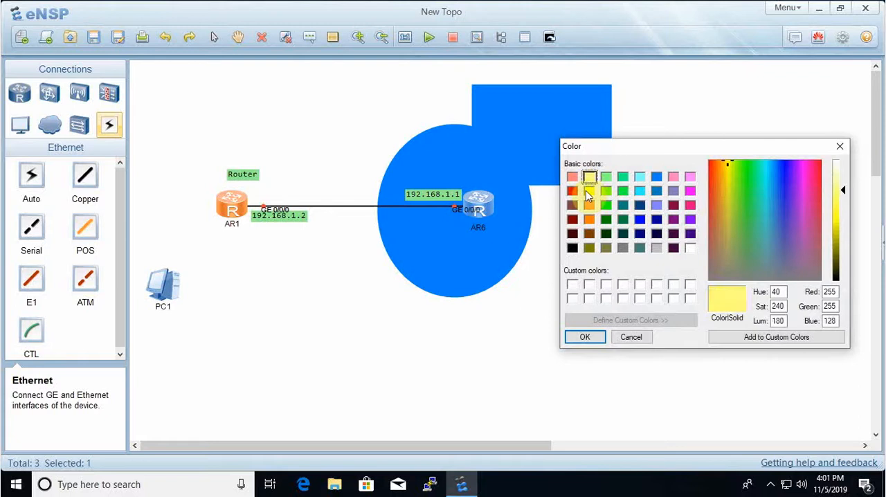
click(588, 191)
click(585, 336)
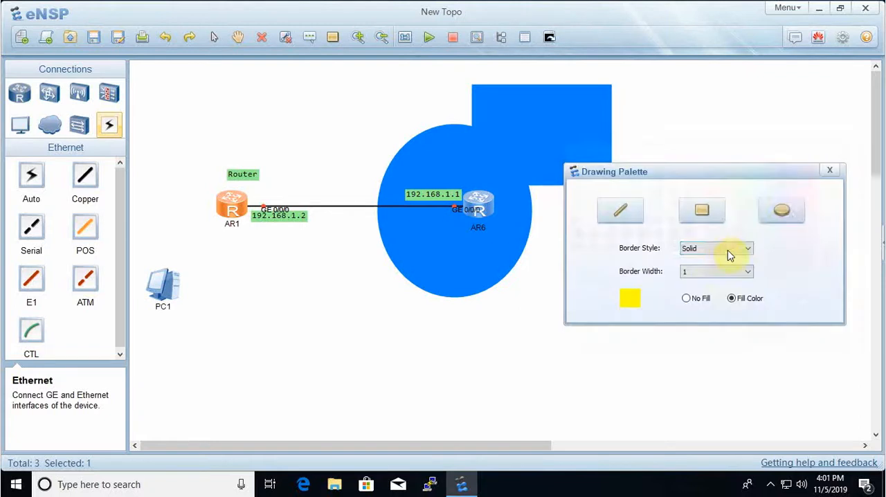
click(782, 211)
mouse_move(200, 144)
mouse_down()
mouse_move(356, 261)
mouse_move(326, 283)
mouse_move(332, 290)
mouse_up()
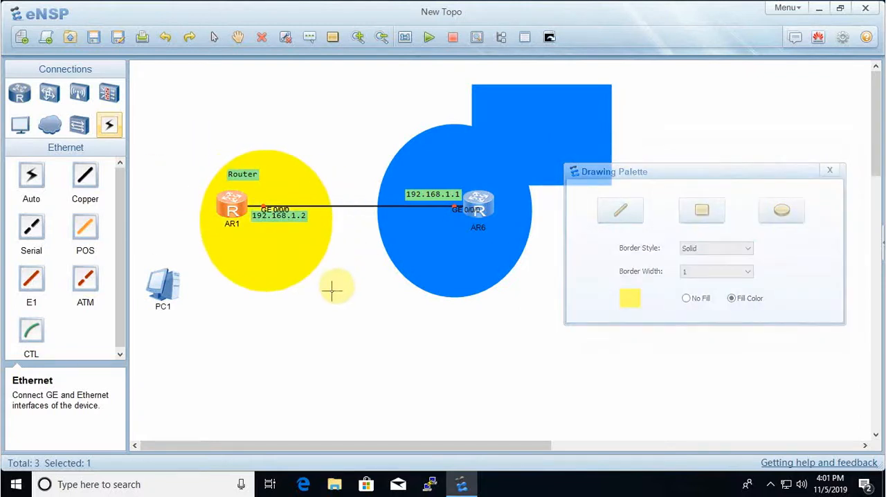
click(620, 211)
mouse_move(200, 102)
mouse_down()
mouse_move(298, 119)
mouse_move(346, 104)
mouse_up()
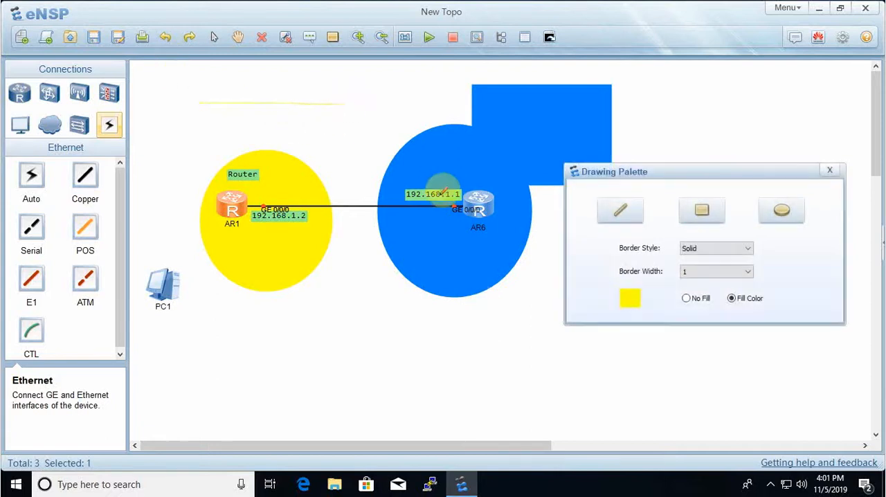
- Draw a black horizontal line with the Dash border style below the blue ellipse
click(630, 297)
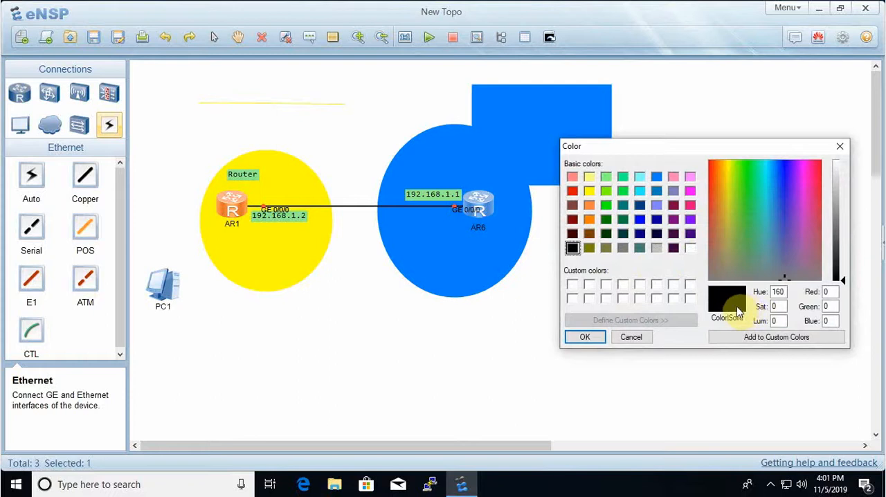
click(581, 333)
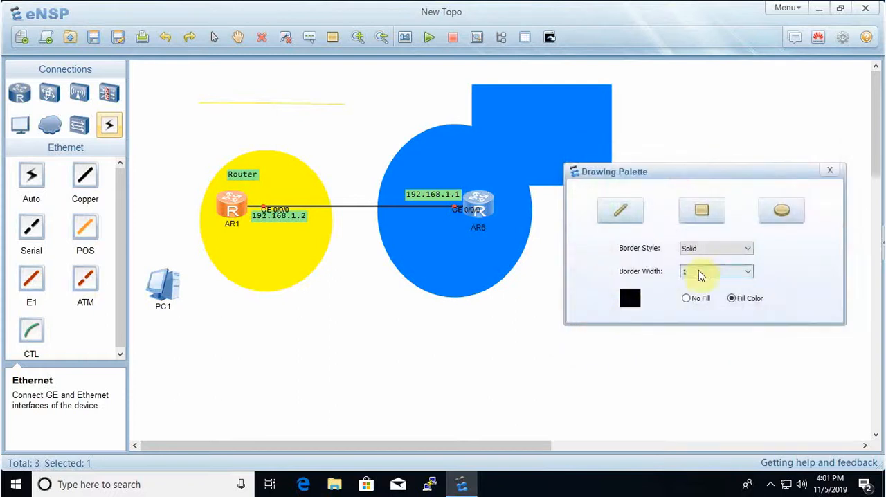
click(699, 250)
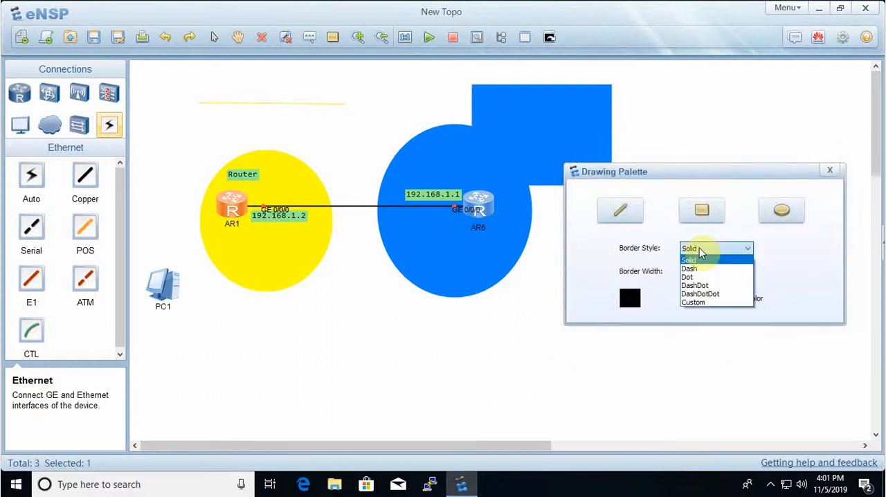
click(820, 279)
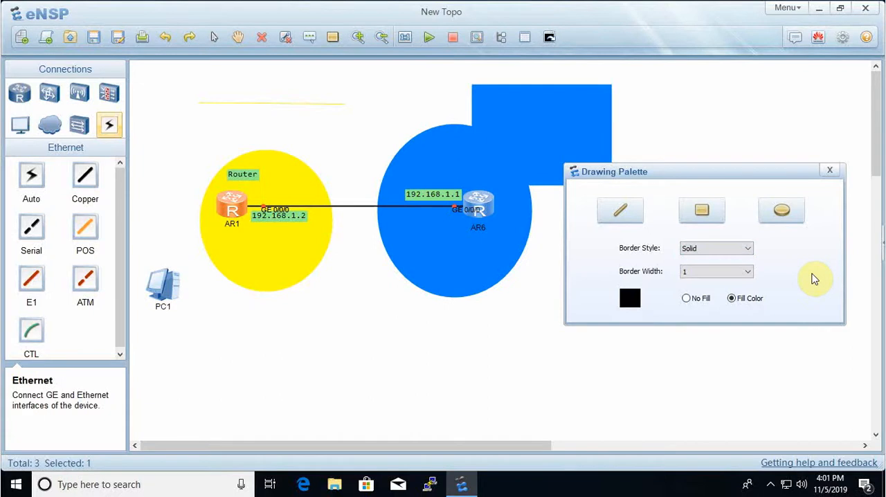
click(709, 249)
click(702, 268)
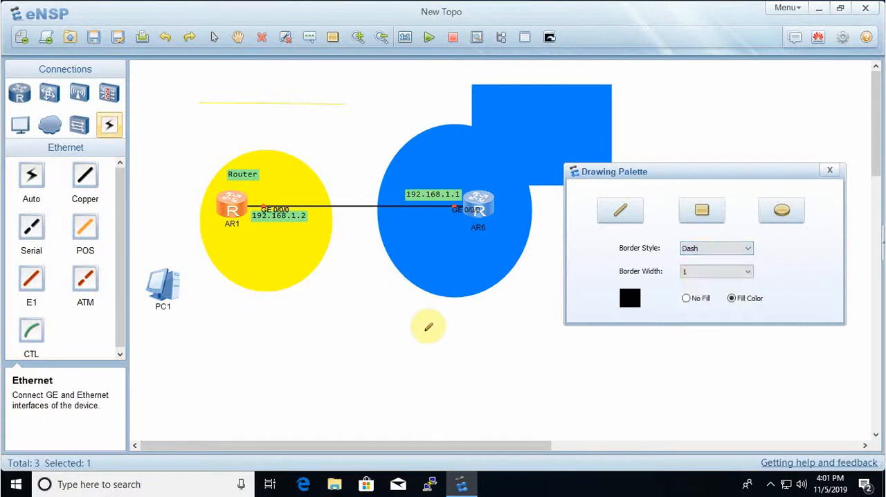
drag(407, 340, 519, 340)
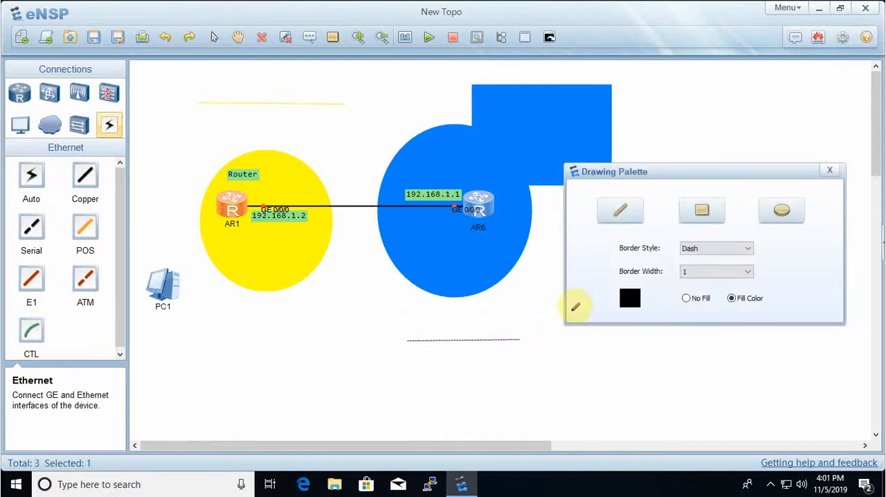
- Draw a black Solid line just above the dashed line and a Dot-style line just below it, both with border width 1
click(690, 249)
click(689, 258)
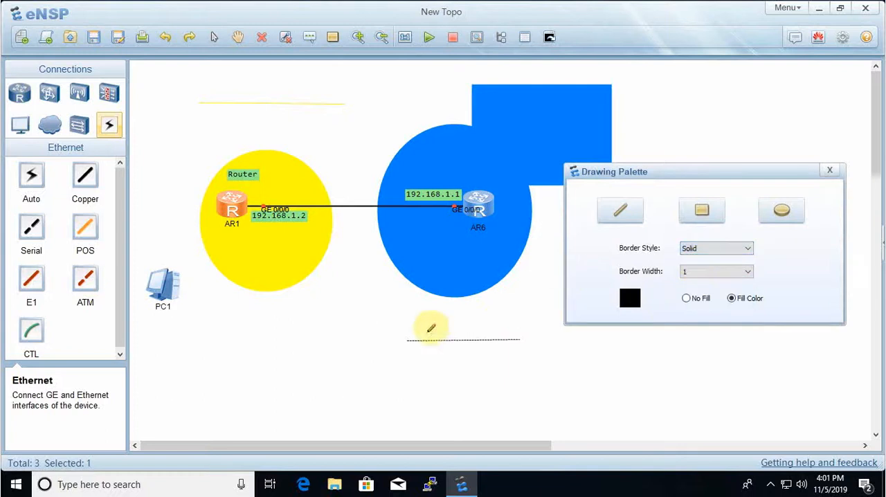
drag(406, 333, 519, 329)
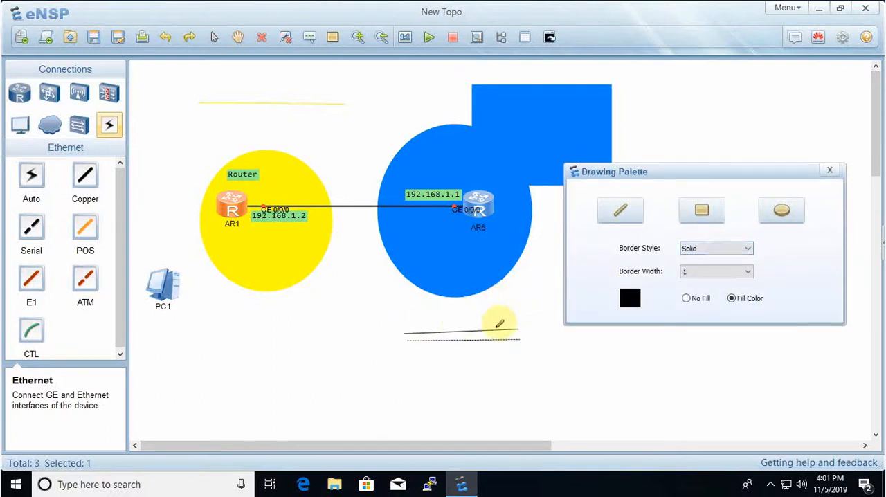
click(687, 249)
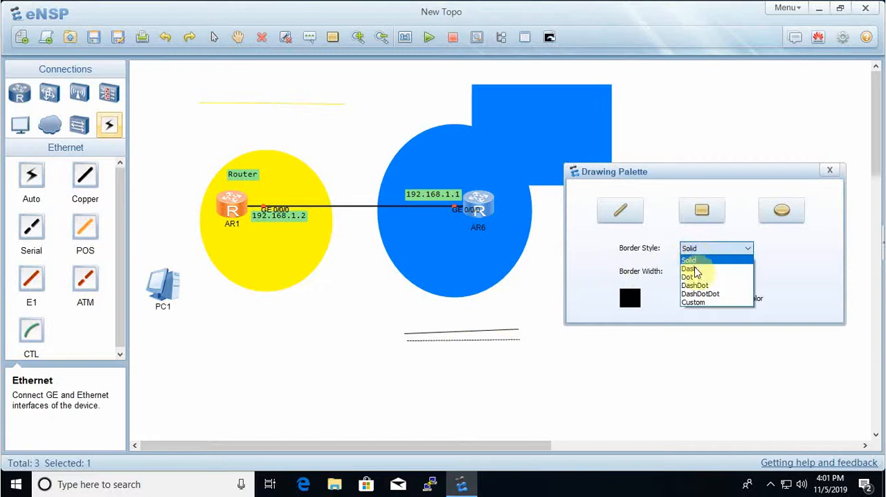
click(688, 277)
drag(414, 351, 522, 346)
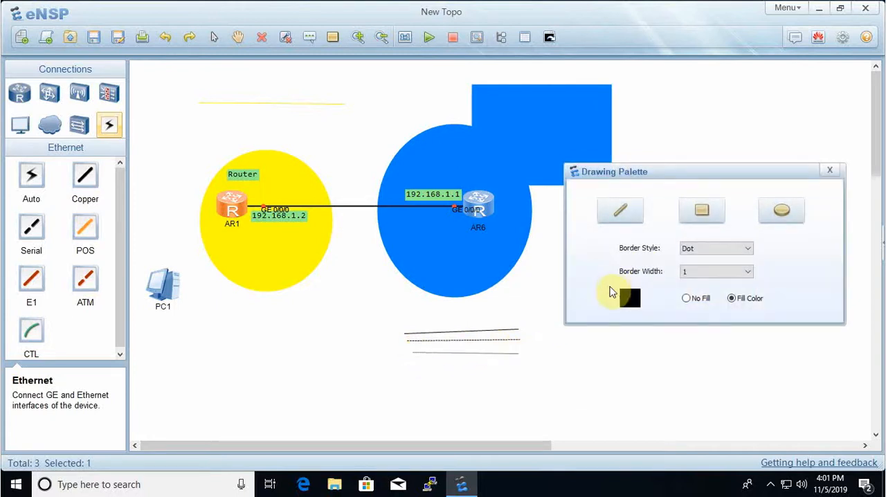
- Draw a thin DashDot line between the dashed and dotted lines, plus a longer DashDot line of border width 8 to their lower right
click(696, 250)
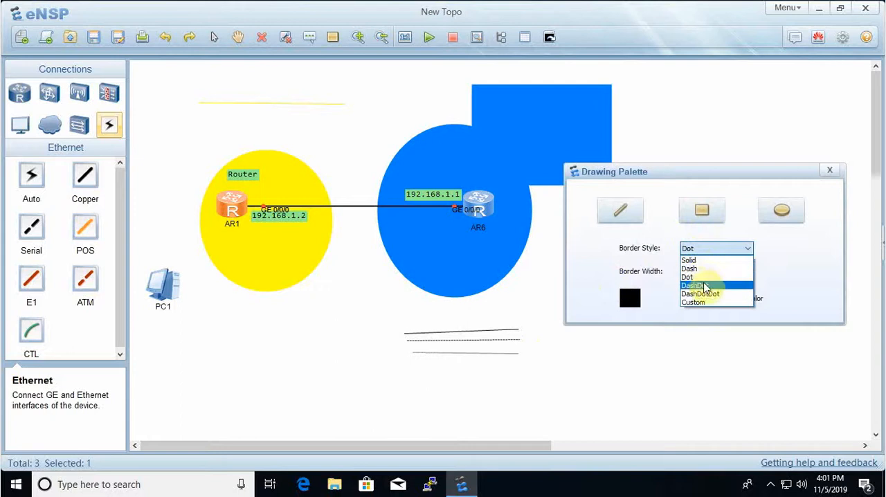
click(700, 285)
drag(416, 348, 537, 346)
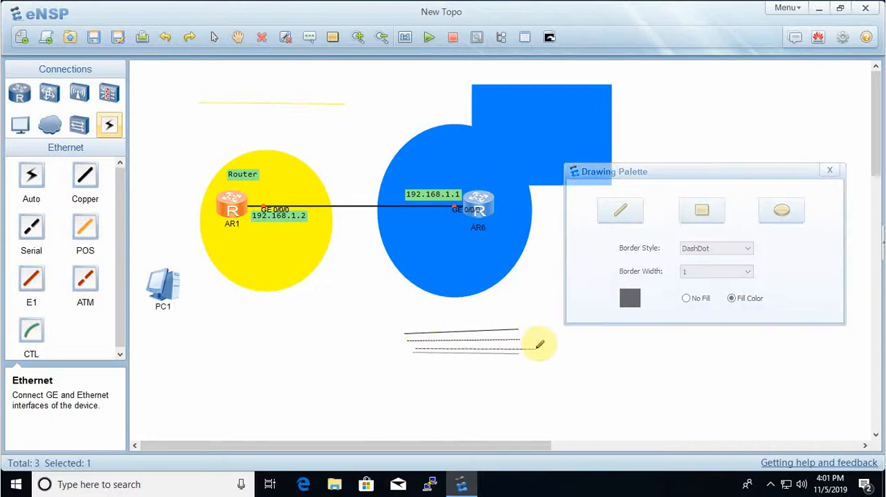
click(694, 278)
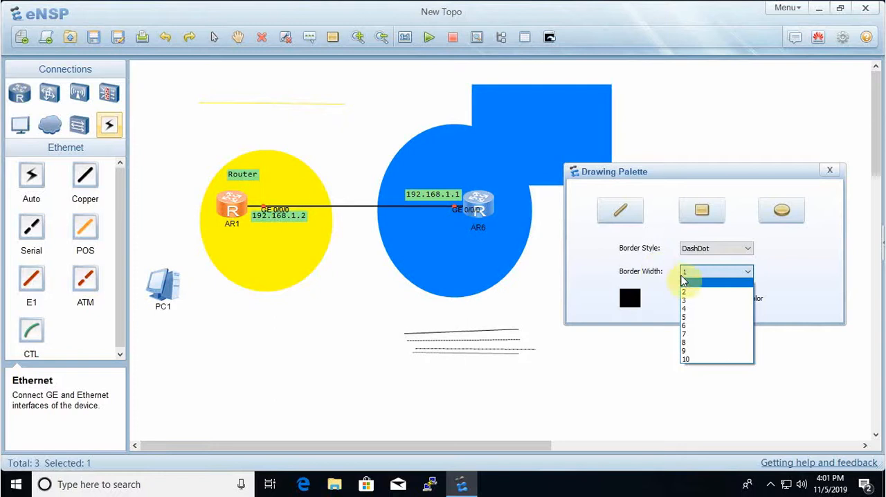
click(696, 342)
drag(551, 373, 770, 372)
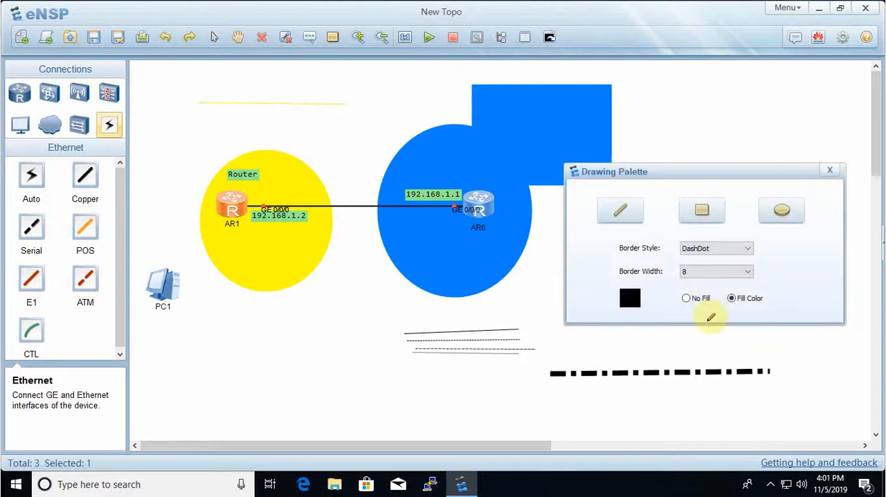
- Draw a Solid line of border width 8 above the thick DashDot line and a Solid line of width 10 below it
click(717, 248)
click(698, 261)
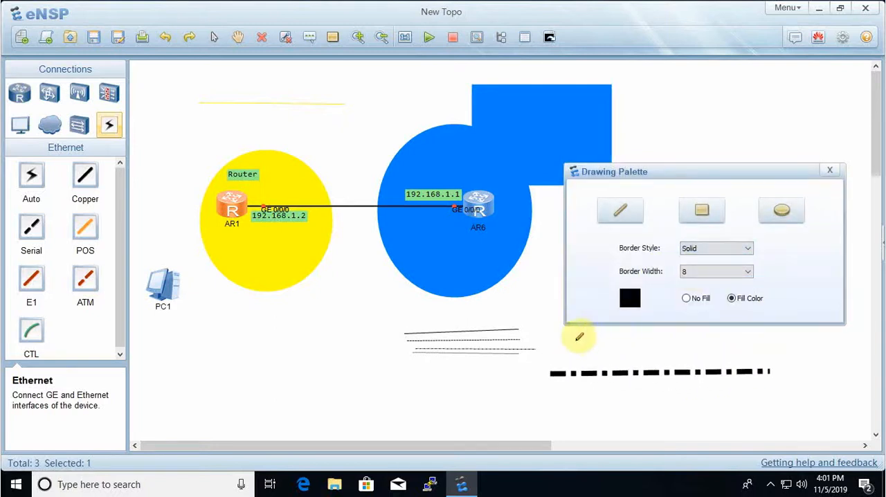
drag(568, 347, 724, 347)
click(734, 274)
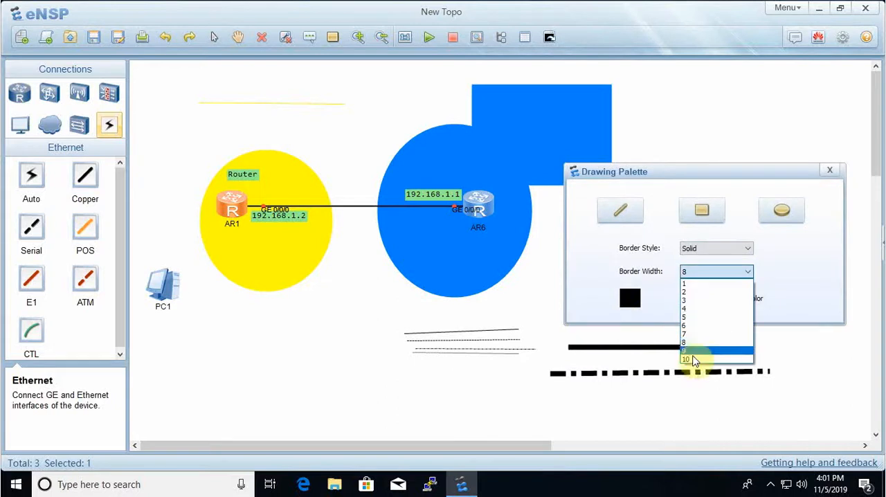
click(688, 352)
drag(575, 411, 758, 407)
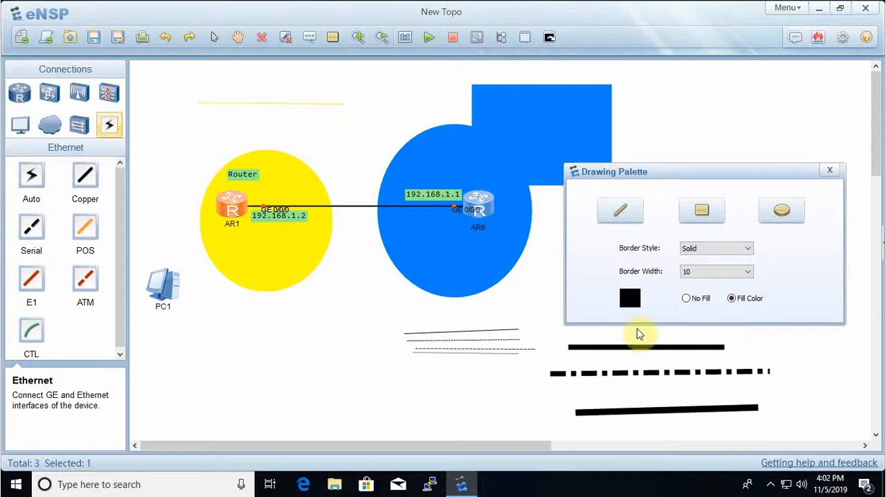
- Draw an unfilled black ellipse of border width 10 right of the blue rectangle and a small unfilled one of width 2 between the large ellipses
click(781, 211)
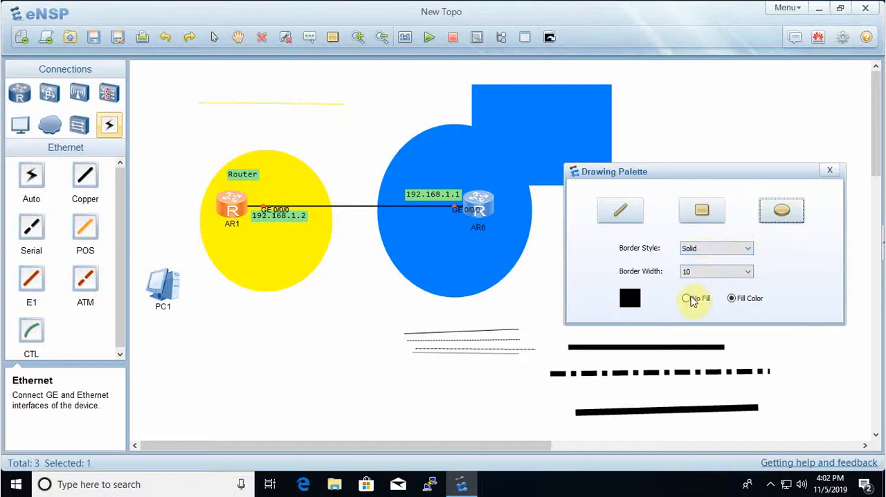
click(685, 298)
click(774, 230)
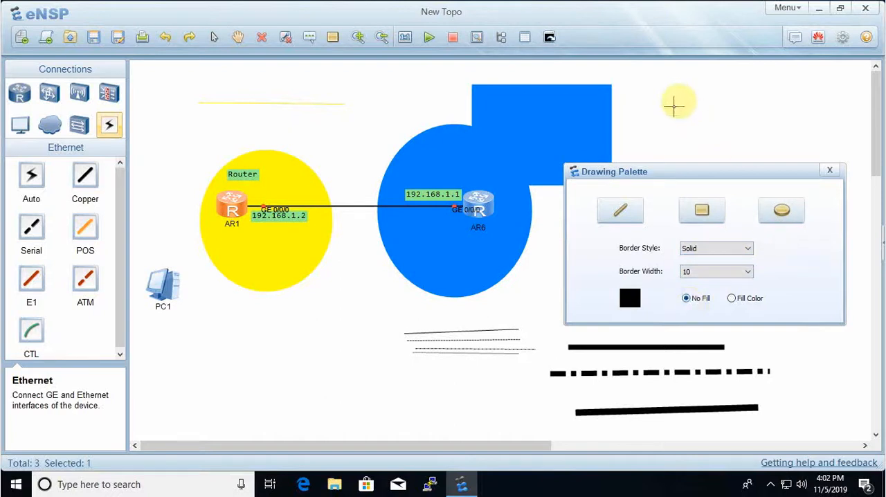
drag(676, 99, 787, 158)
click(786, 213)
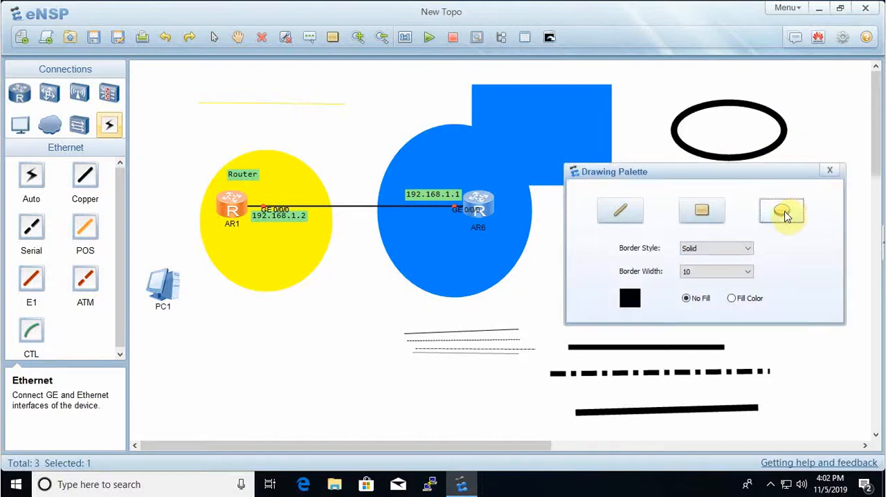
click(702, 272)
click(690, 291)
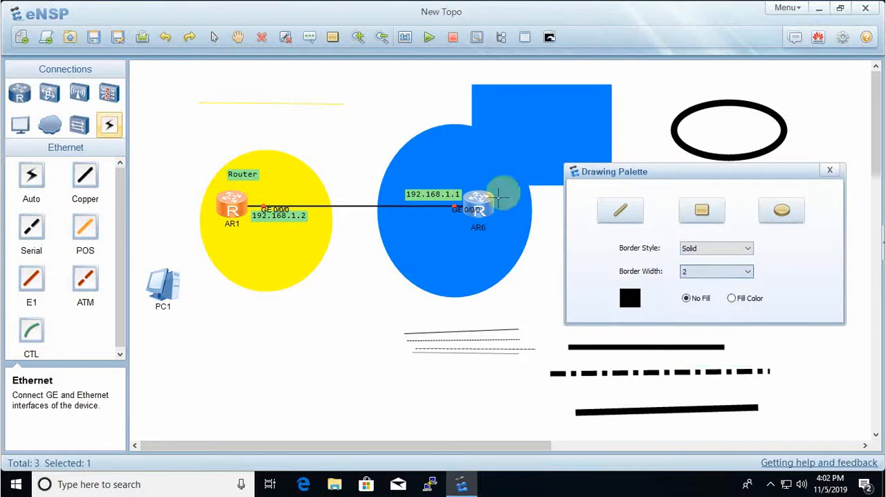
drag(335, 107, 380, 150)
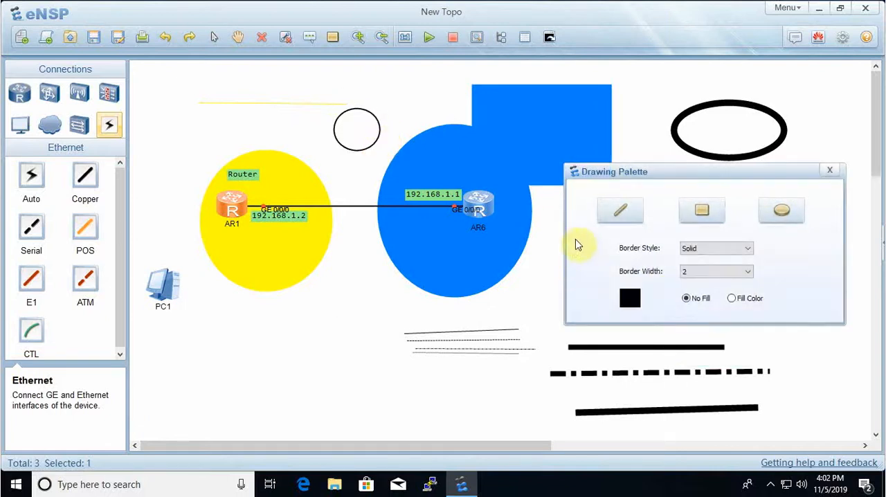
- Set the drawing color to dark green and draw an unfilled ellipse of border width 2 below the yellow ellipse
click(629, 299)
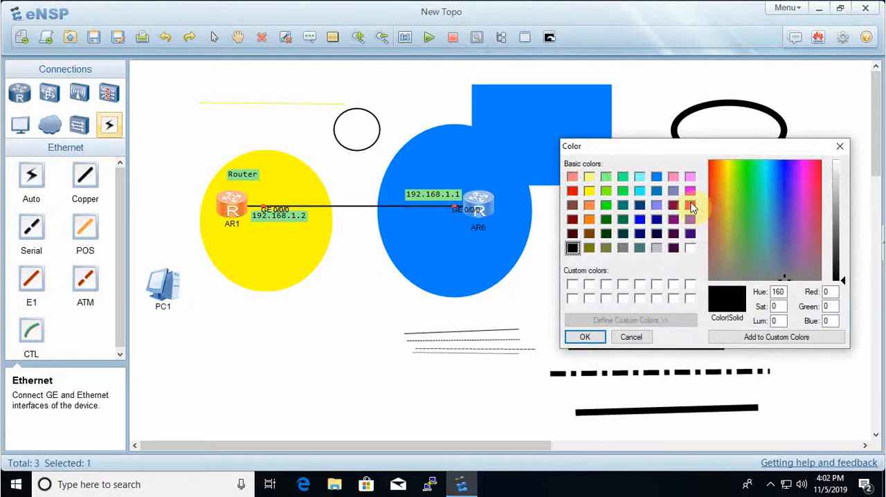
click(623, 219)
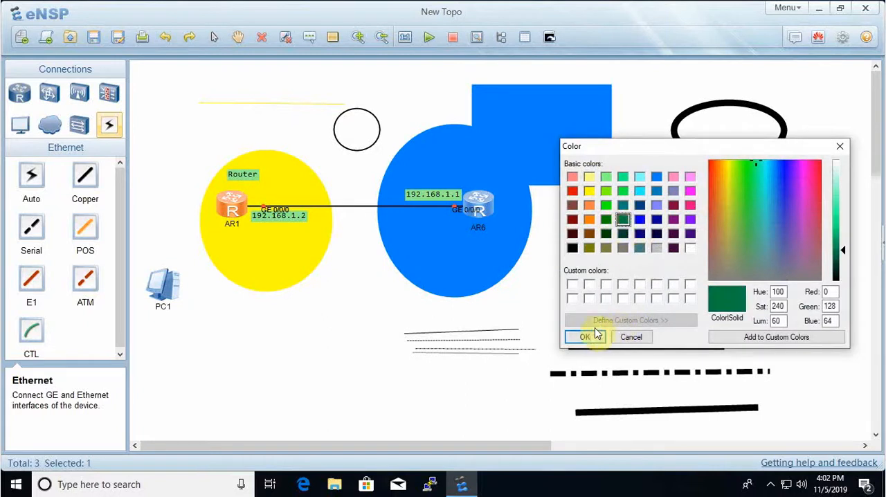
click(606, 233)
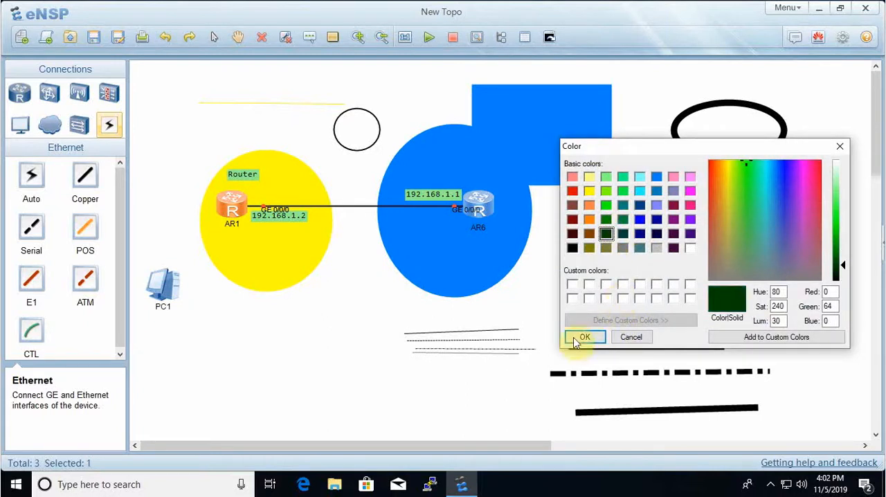
click(584, 337)
drag(277, 317, 383, 410)
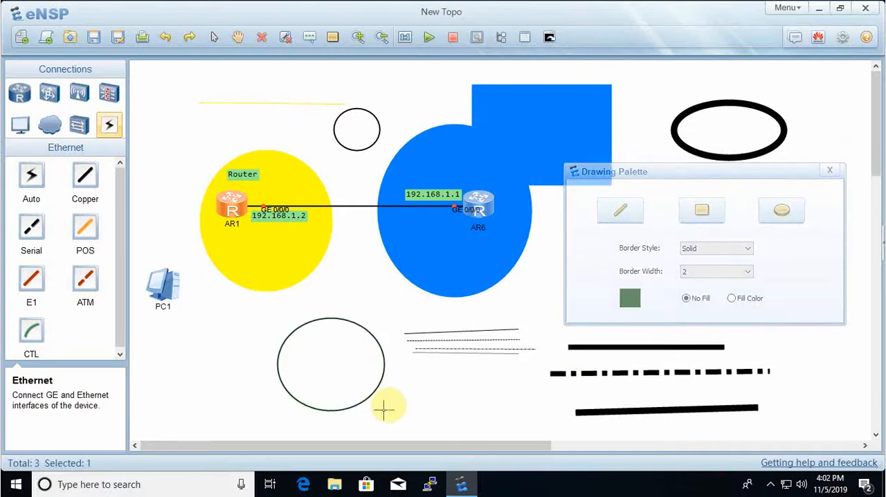
- Draw two color-filled dark green ellipses, one left of the green outline and one inside it, and close the Drawing Palette
click(732, 298)
drag(202, 333, 258, 393)
drag(296, 351, 361, 396)
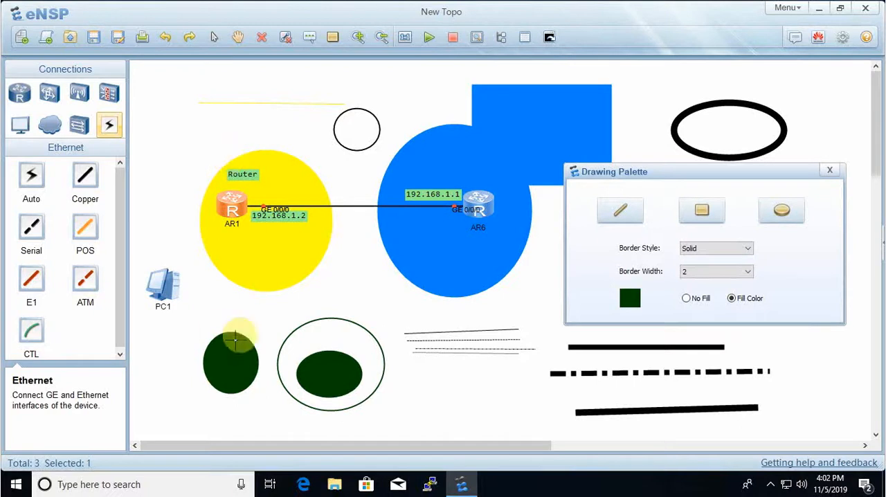
click(830, 170)
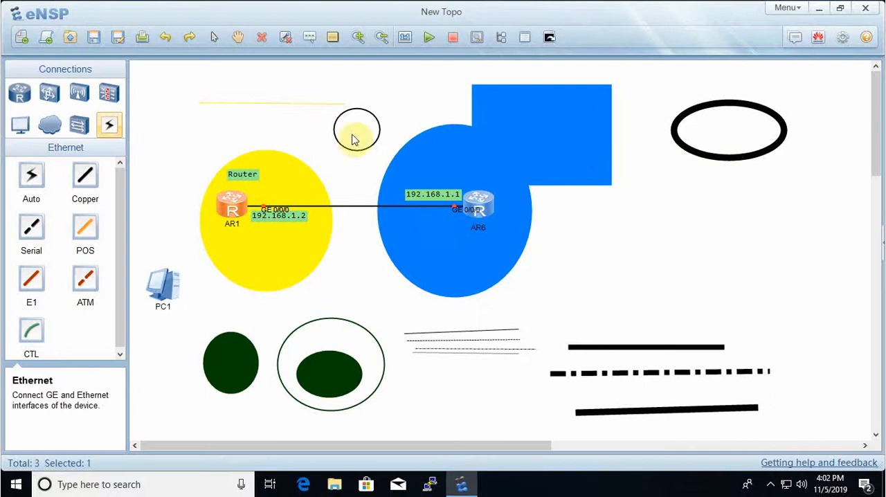
- Zoom in on the topology four times and pan the canvas slightly with the Hand tool
click(358, 43)
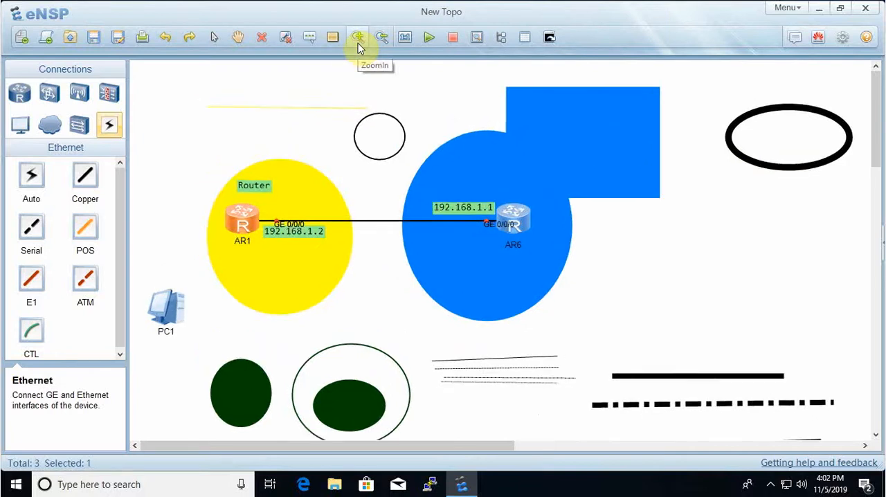
click(358, 43)
click(357, 43)
click(358, 42)
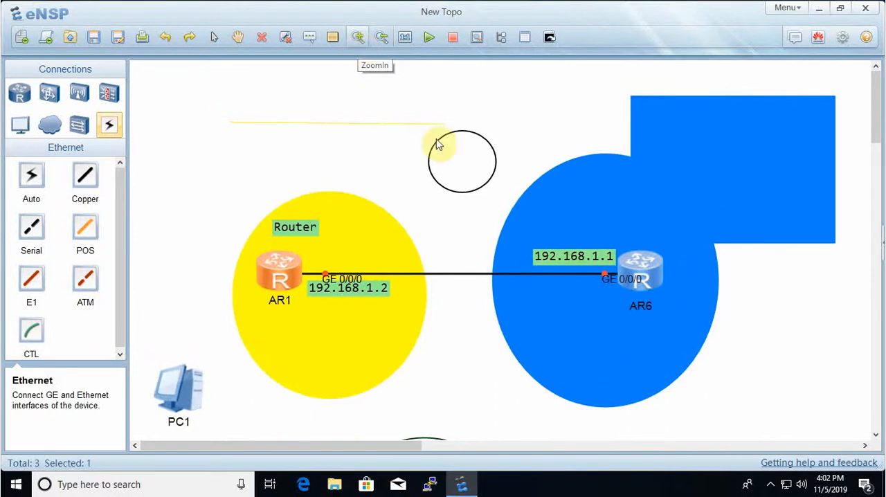
click(238, 38)
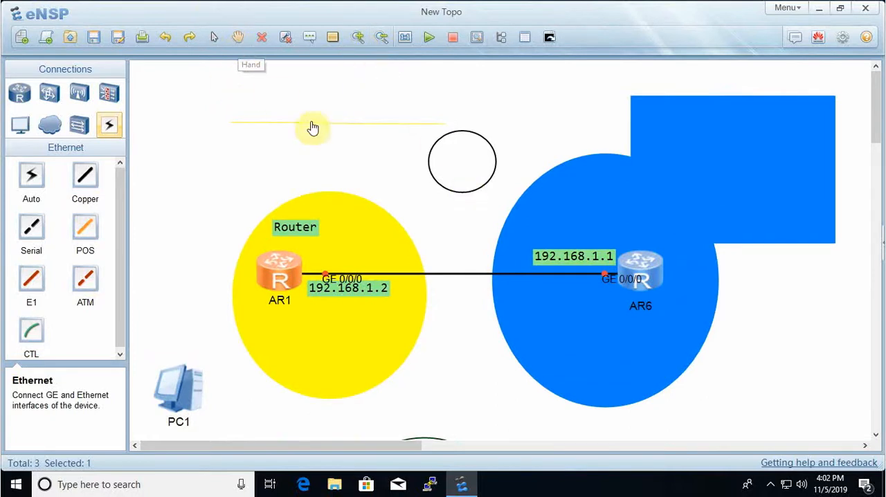
mouse_move(500, 367)
mouse_down()
mouse_move(494, 162)
mouse_move(477, 135)
mouse_move(346, 142)
mouse_move(488, 358)
mouse_move(489, 372)
mouse_up()
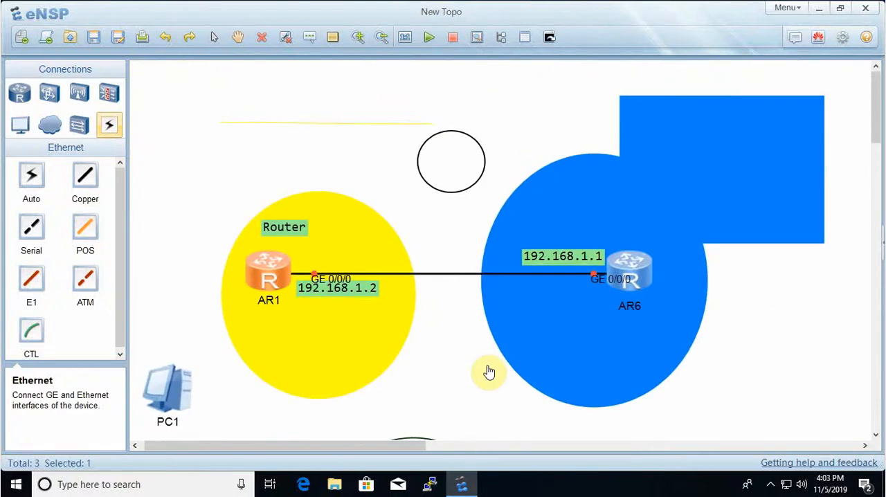
- View the topology at smaller and larger zoom levels and restore the original scale with ZoomReset
click(382, 37)
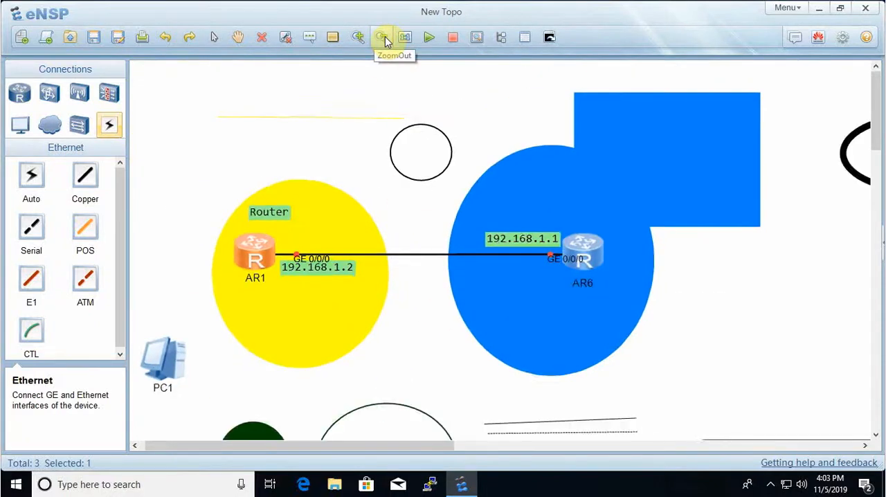
click(382, 37)
click(382, 37)
click(382, 36)
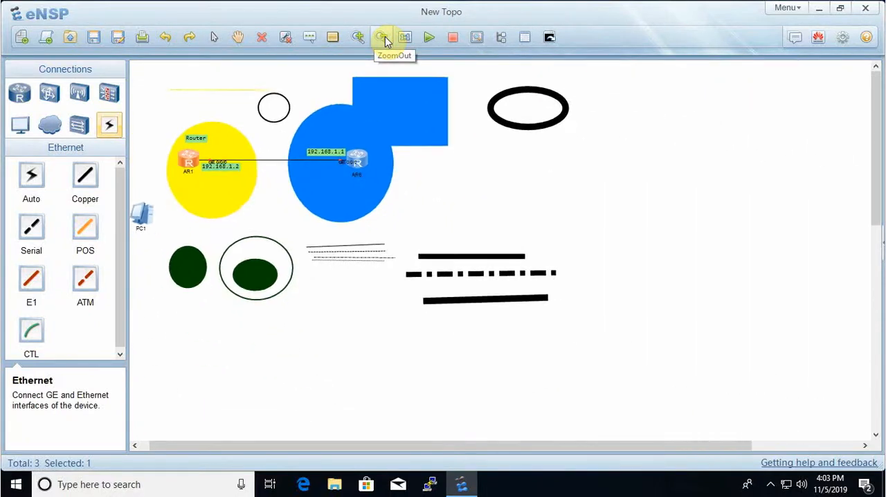
click(357, 38)
click(357, 39)
click(357, 38)
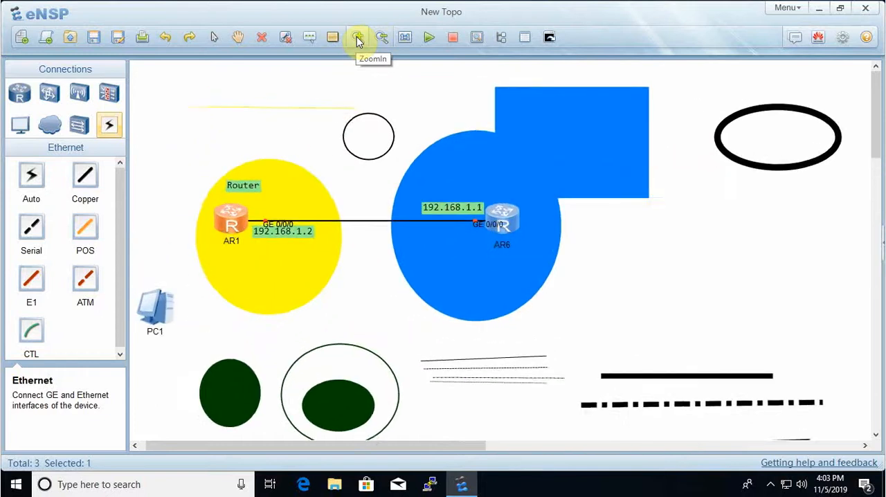
click(358, 38)
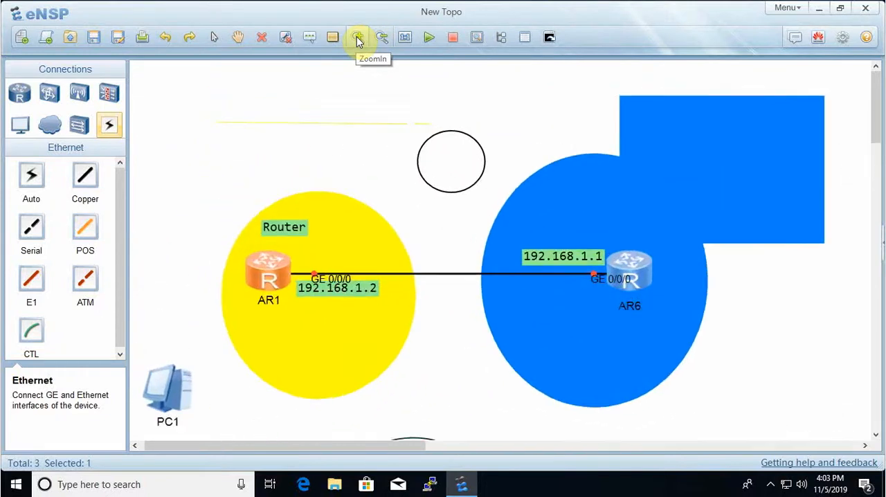
click(408, 38)
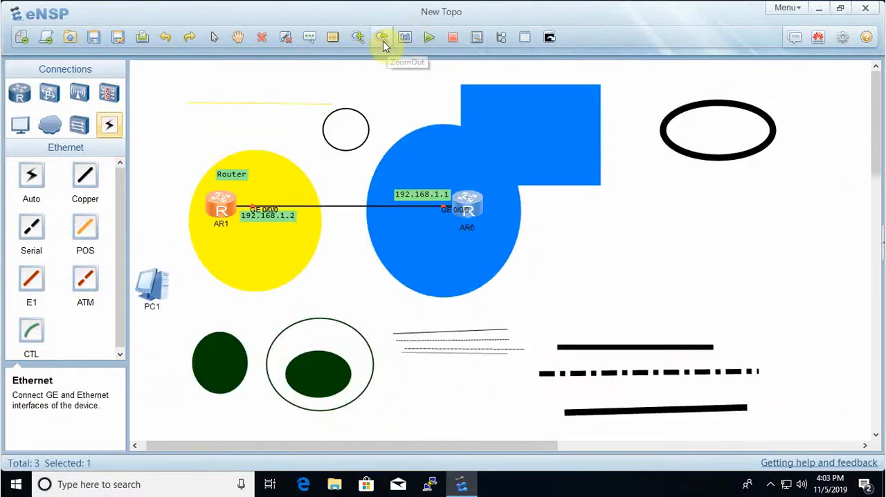
click(381, 38)
click(382, 40)
click(407, 38)
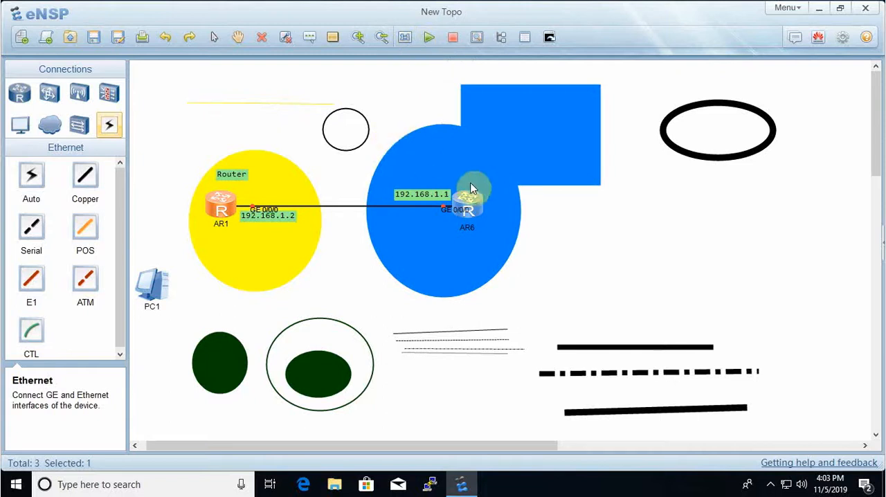
- Box-select AR6, clear the selection, and start all devices in the topology
drag(372, 151, 567, 269)
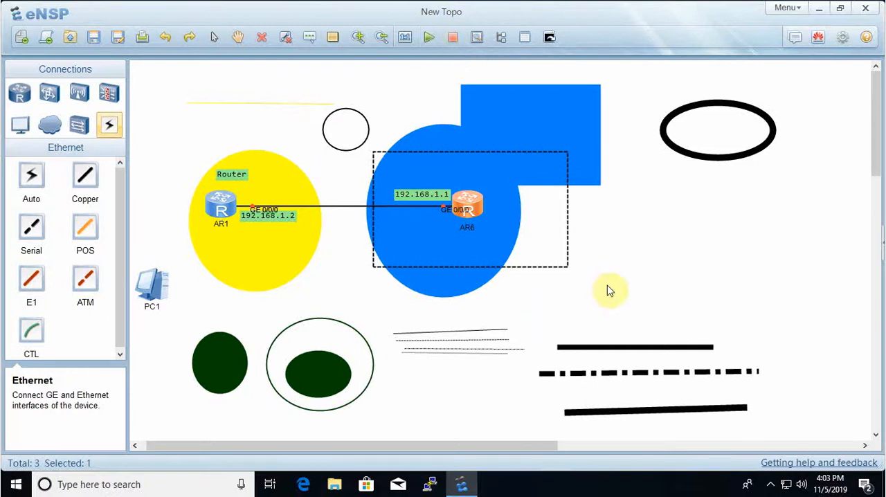
click(627, 272)
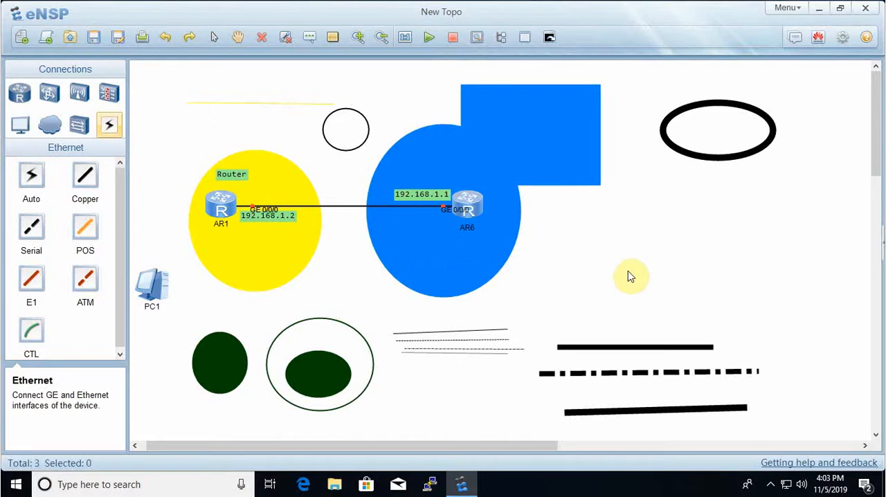
click(429, 40)
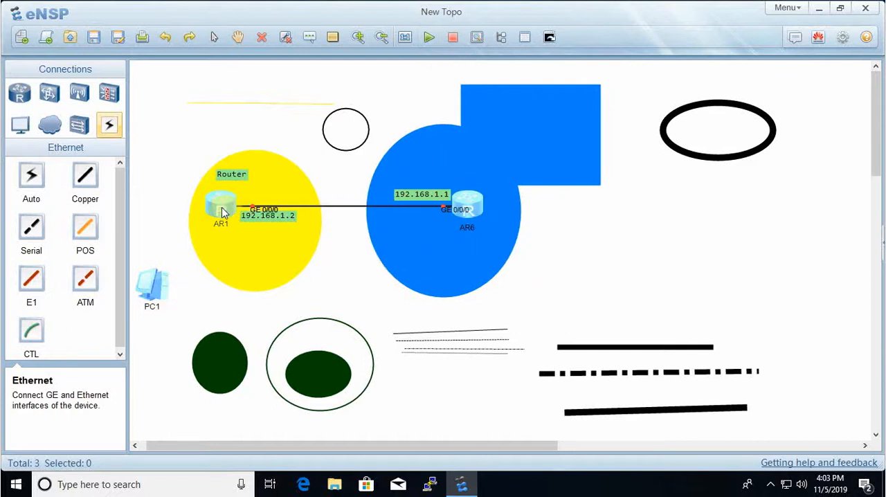
- Move the yellow circle, blue ellipse and blue rectangle away from the routers into the area between AR6 and the thick black lines and outline
drag(281, 269, 715, 297)
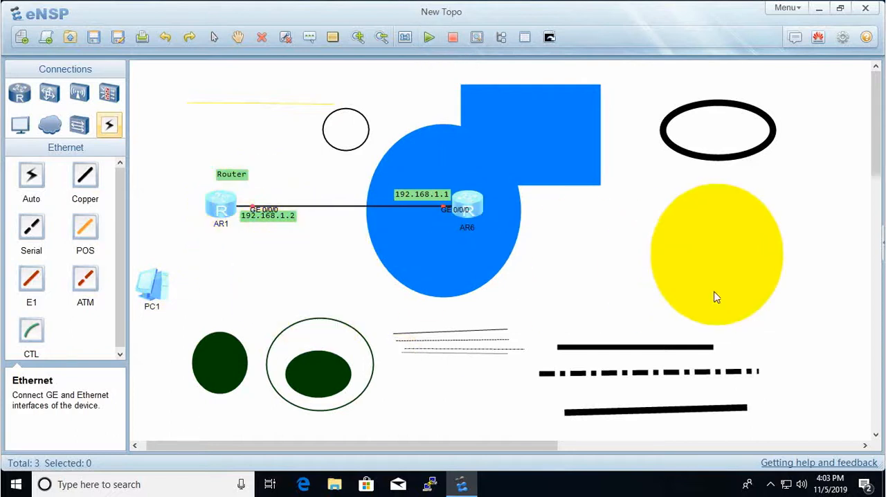
drag(433, 267, 737, 263)
drag(528, 169, 608, 196)
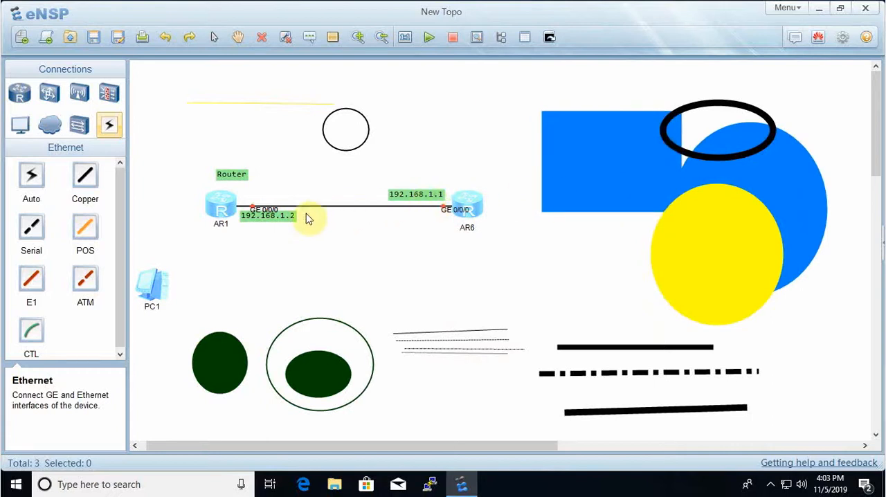
- Reposition the 192.168.1.2, Router and AR6 interface labels clear of the link and icons, and move PC1 below AR1
drag(275, 208, 294, 201)
drag(222, 156, 220, 151)
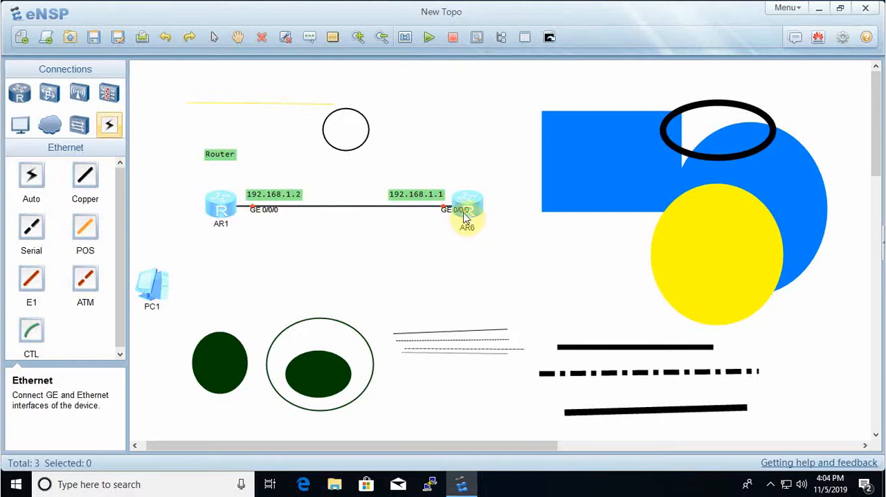
drag(462, 213, 441, 221)
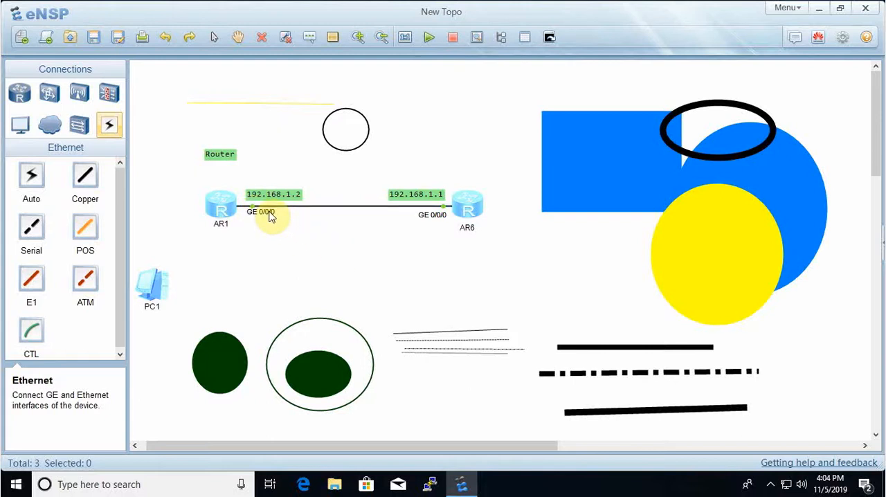
drag(161, 291, 238, 282)
click(291, 279)
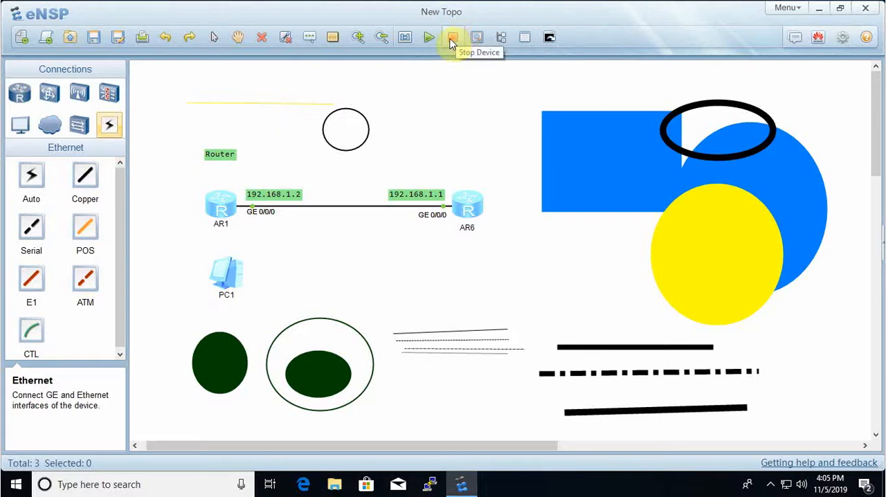
- Box-select PC1 to stop it, and start PC1 again
drag(184, 251, 289, 320)
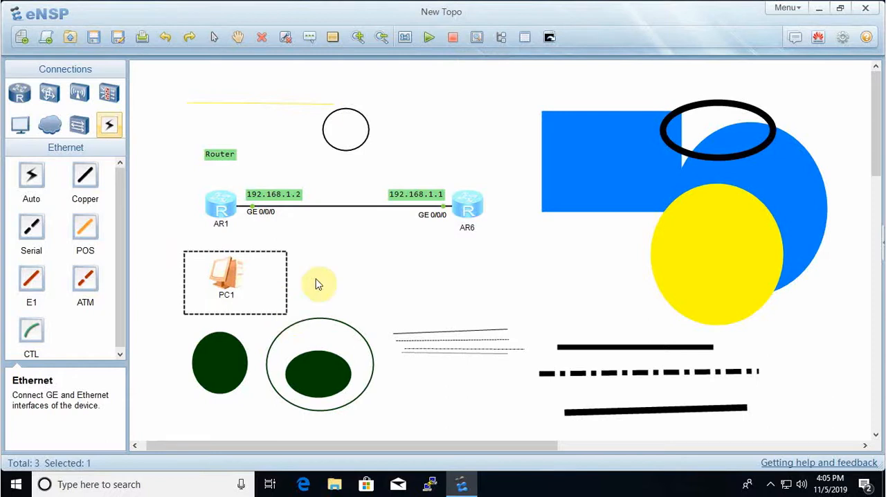
click(371, 295)
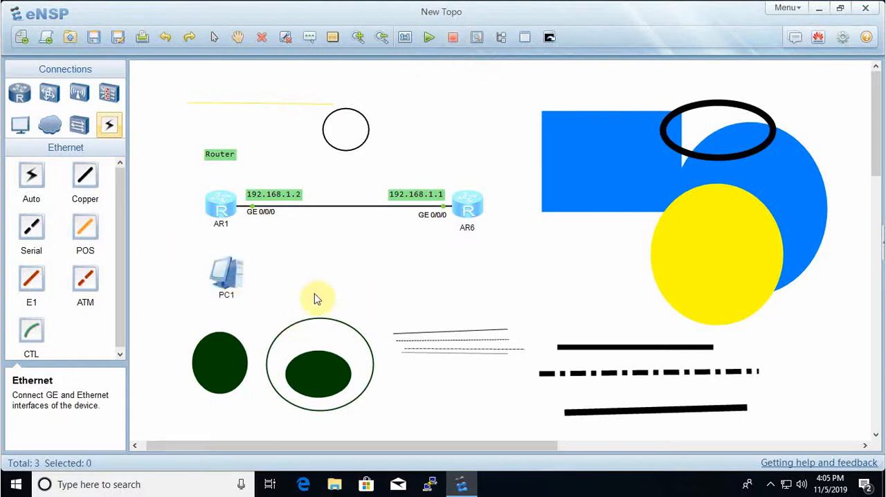
right_click(229, 272)
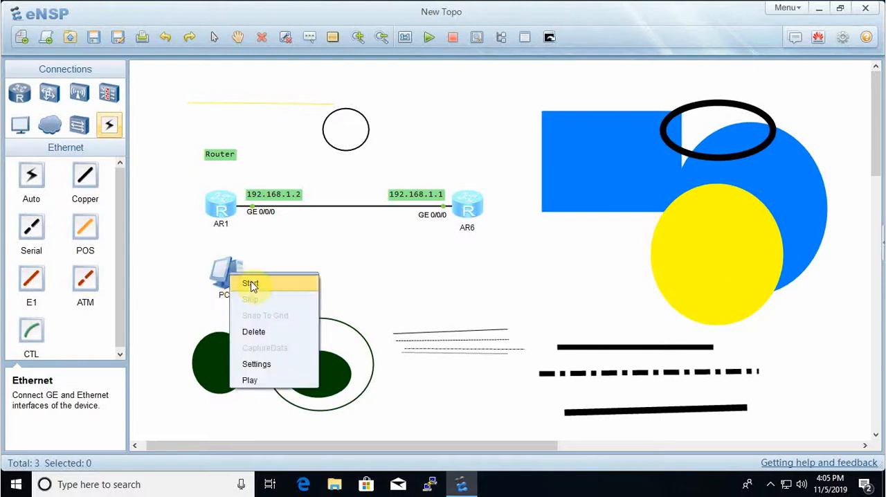
click(276, 285)
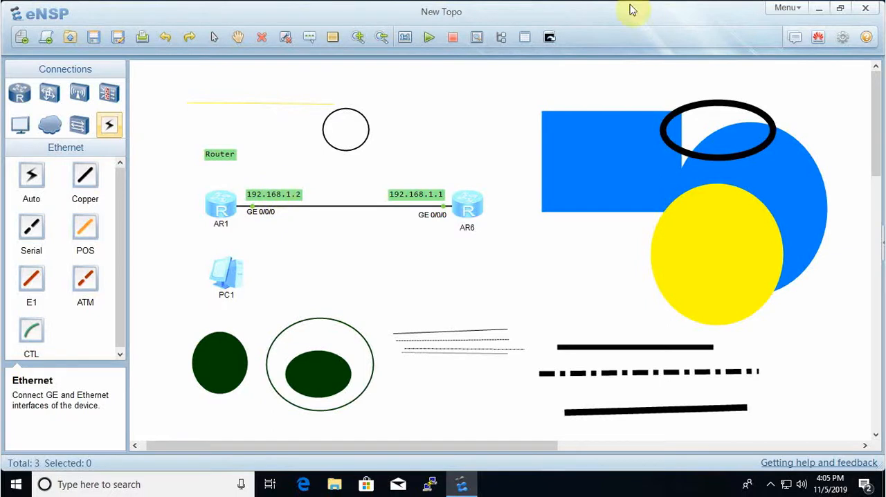
- Open Capture Data and start a packet capture on AR1's interface GE 0/0/0, keeping the dialog clear of the topology
click(475, 37)
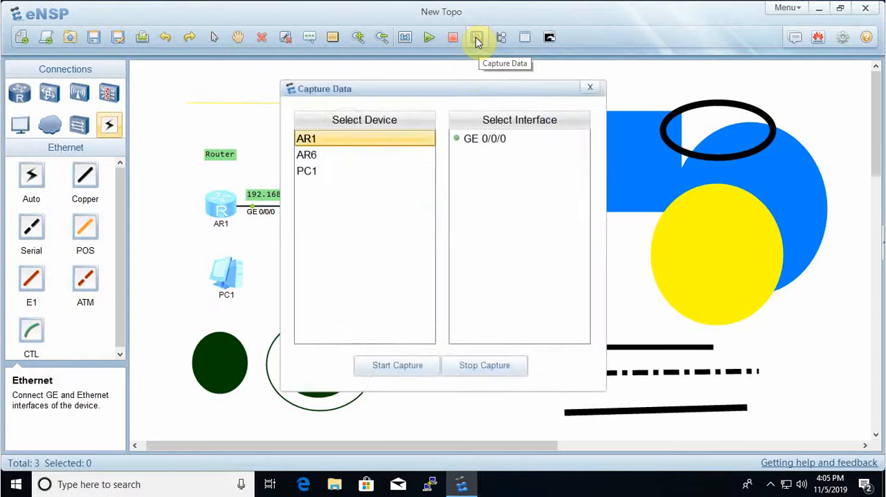
drag(524, 93, 660, 95)
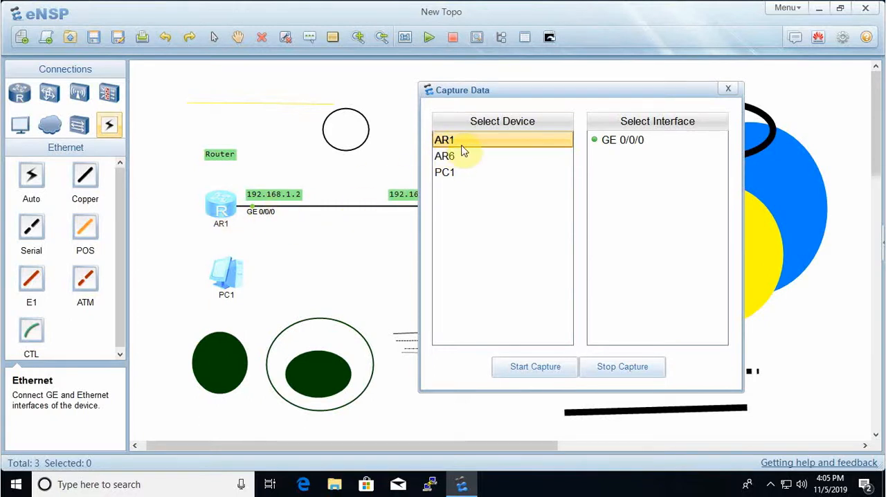
click(630, 142)
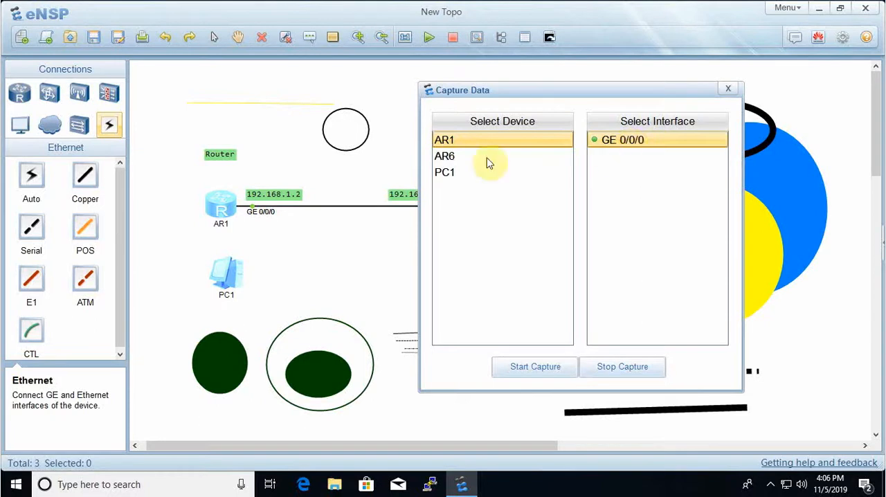
click(451, 158)
drag(557, 92, 635, 124)
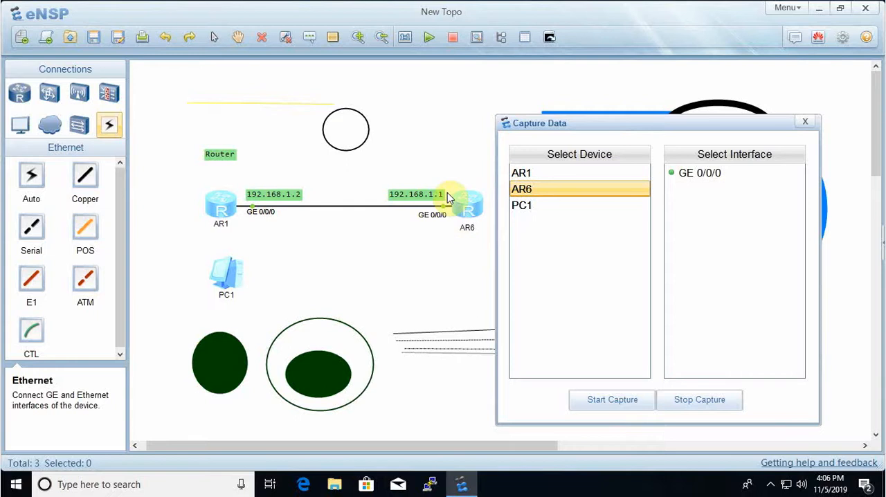
click(527, 176)
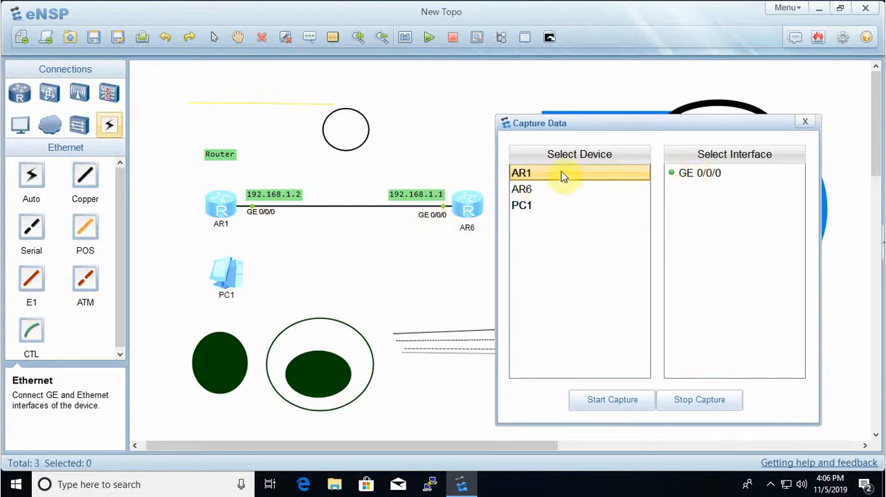
click(688, 172)
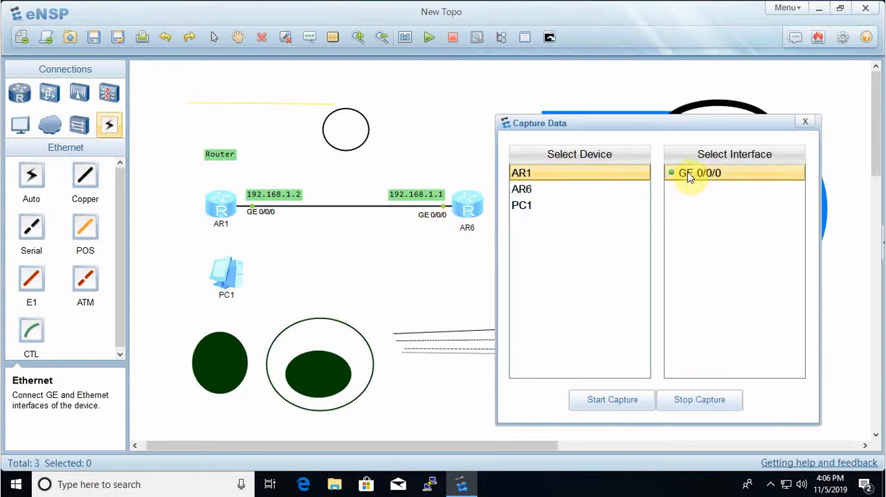
click(615, 399)
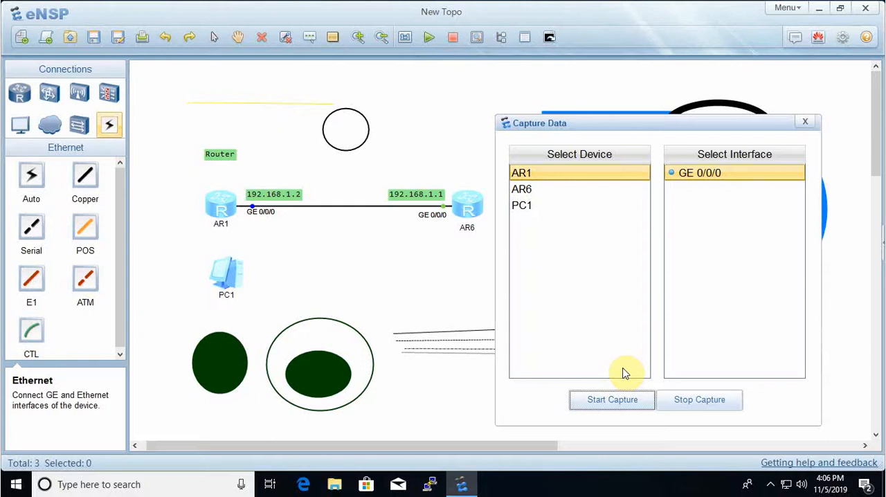
click(625, 400)
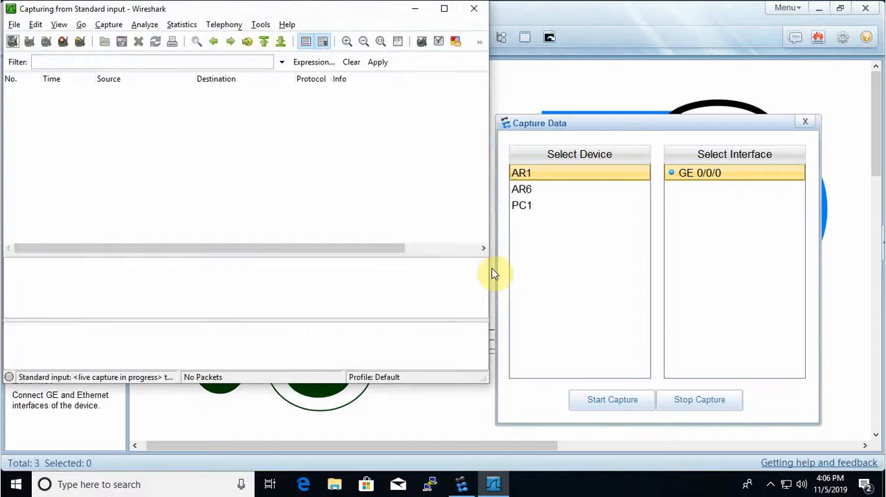
- View the Wireshark capture window again, minimize it, and close the Capture Data dialog
click(551, 93)
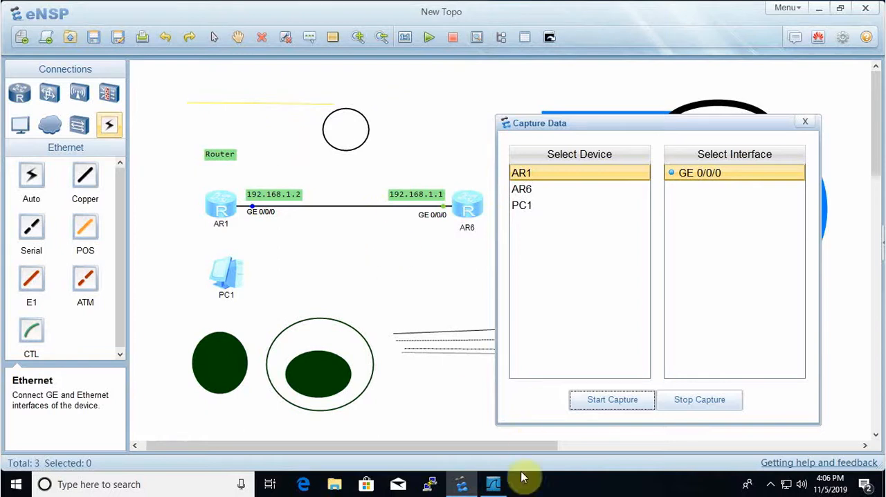
click(492, 484)
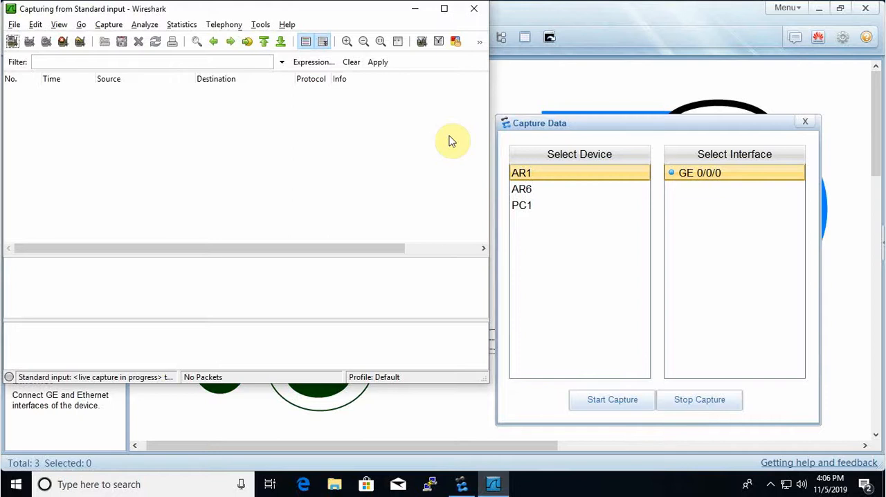
click(413, 10)
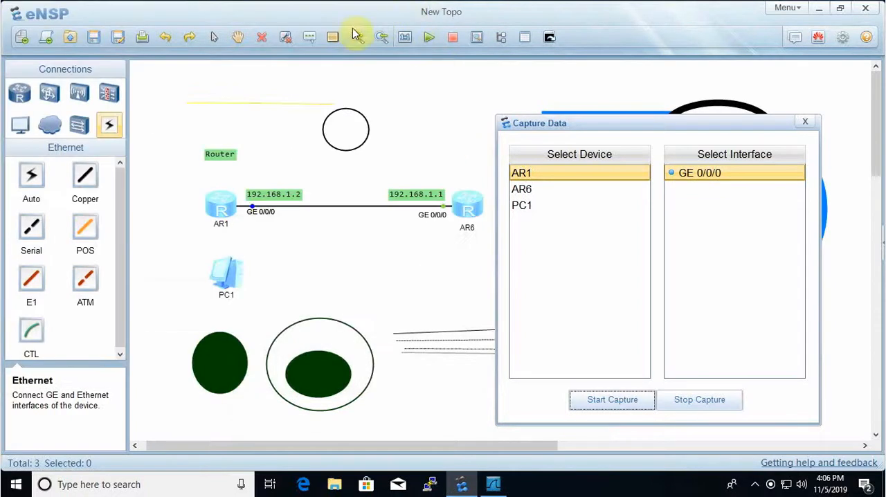
click(806, 122)
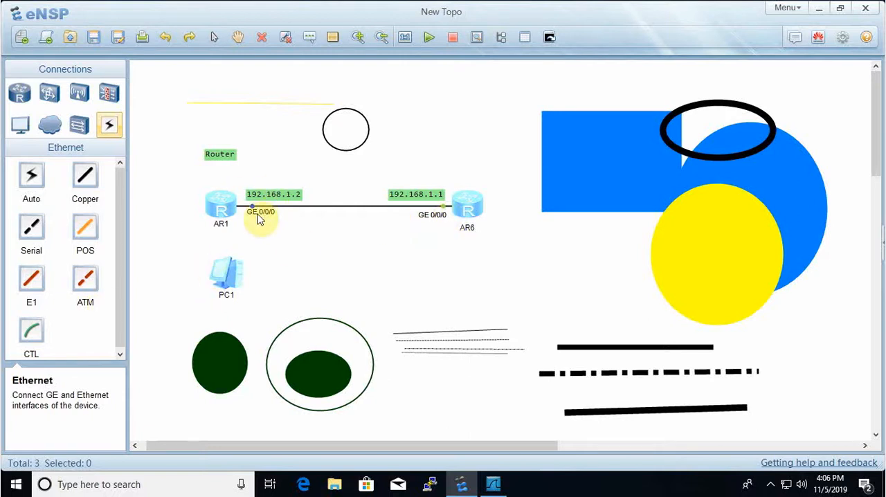
- Nudge AR1's GE 0/0/0 label, and hide and restore all interface labels
drag(262, 214, 261, 219)
click(501, 40)
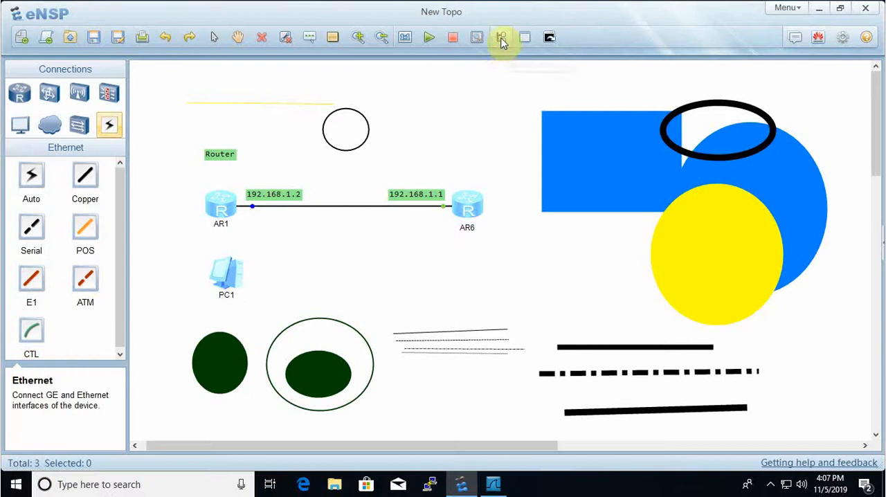
click(501, 40)
- With the grid temporarily displayed, move the blue rectangle up and to the left and AR6 slightly to the right
click(525, 38)
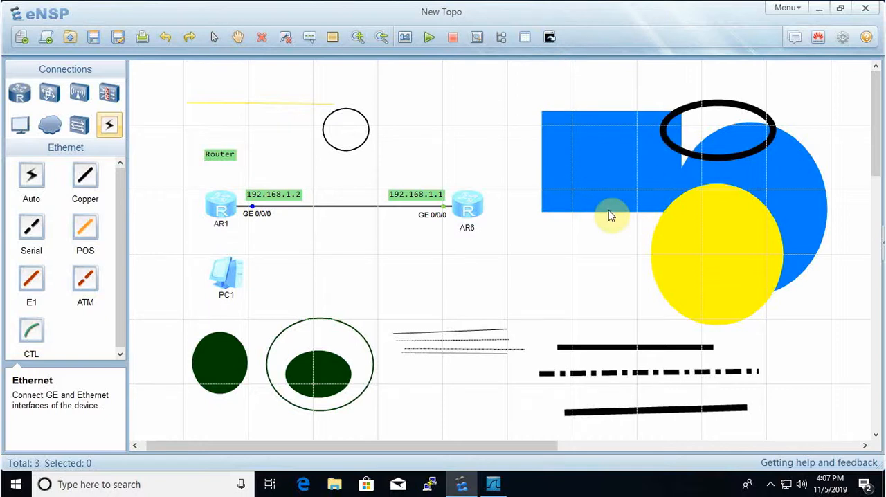
drag(616, 143, 562, 163)
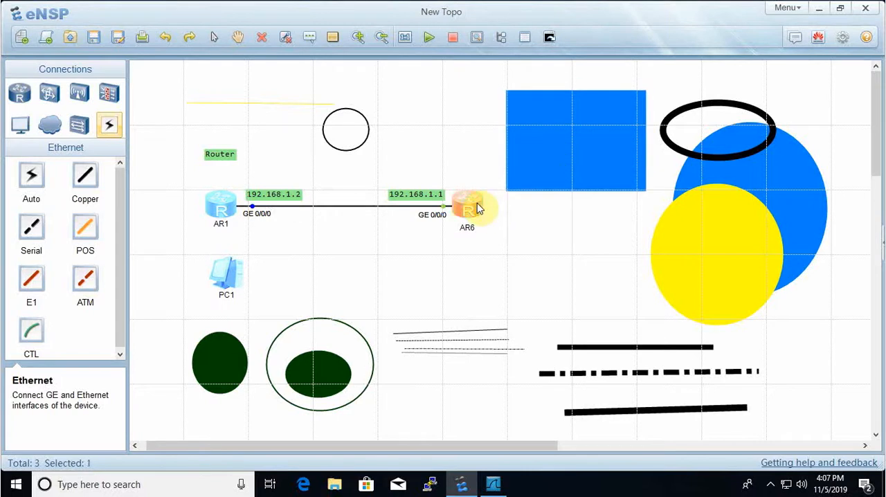
drag(477, 209, 482, 209)
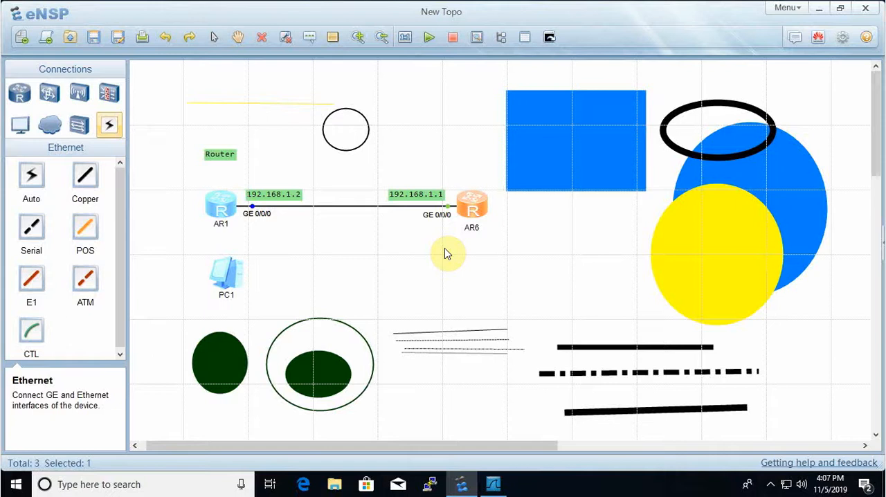
click(524, 38)
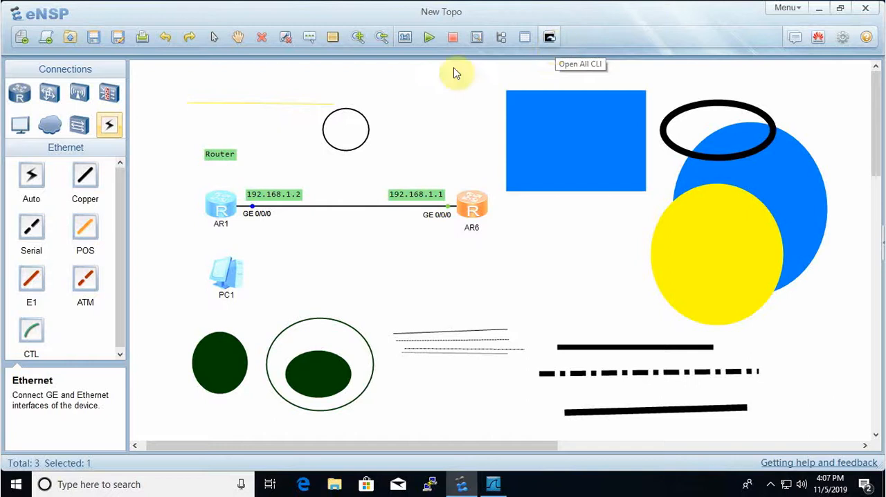
- Clear the selection, open the CLI consoles of all devices, and close the console window
click(458, 269)
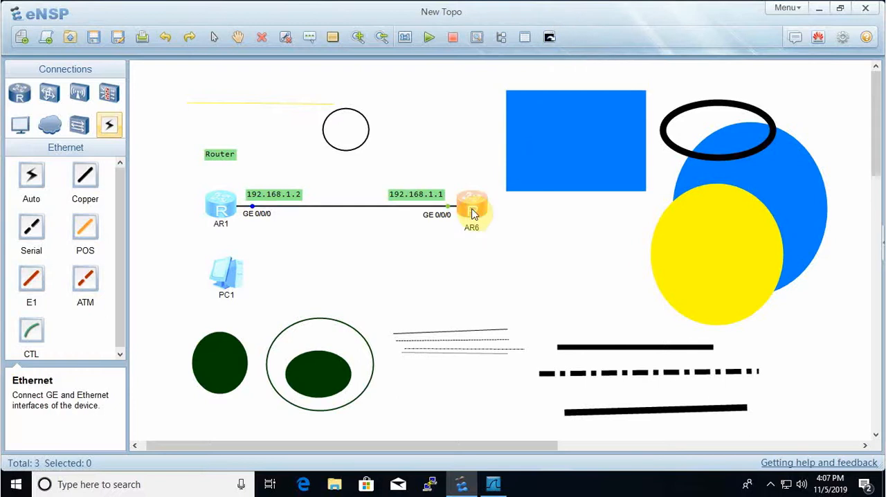
click(549, 38)
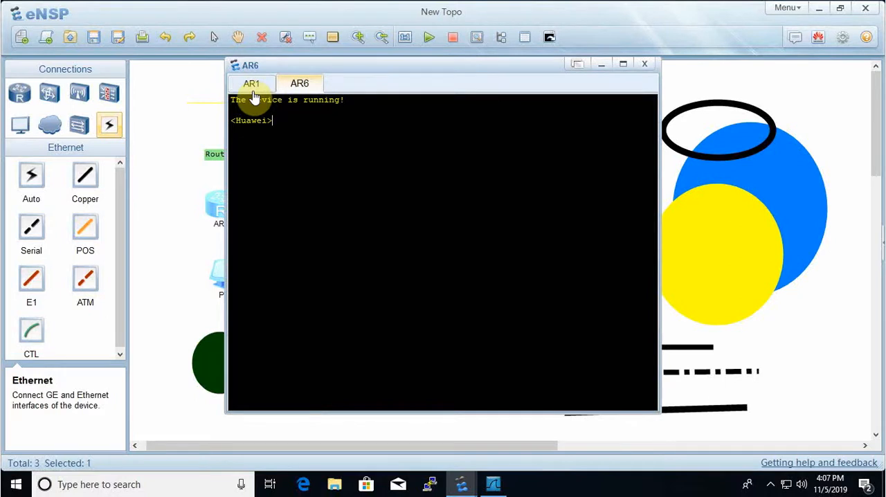
click(696, 83)
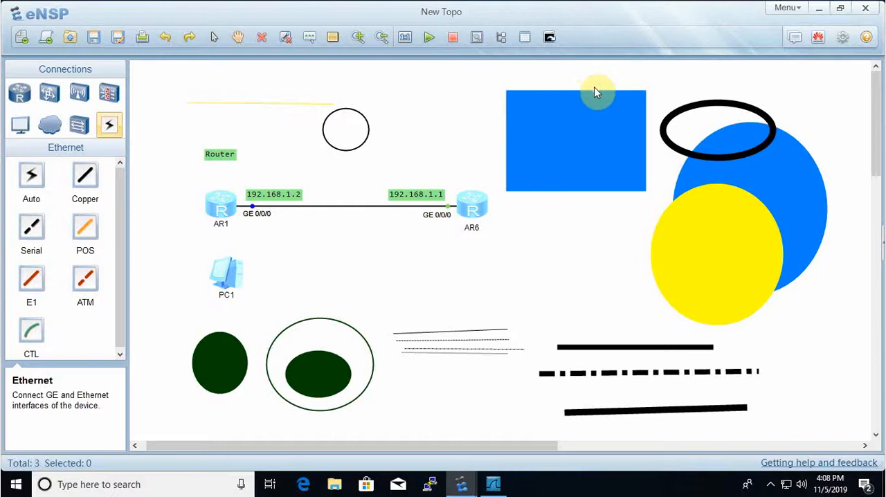
- View the Option settings dialog, moving it aside from the topology, and close it without changes
click(843, 48)
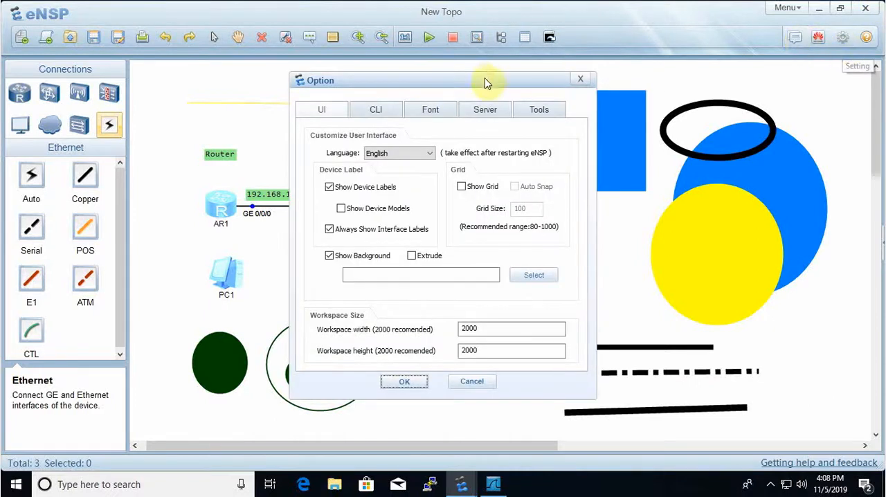
drag(488, 79, 711, 150)
click(797, 151)
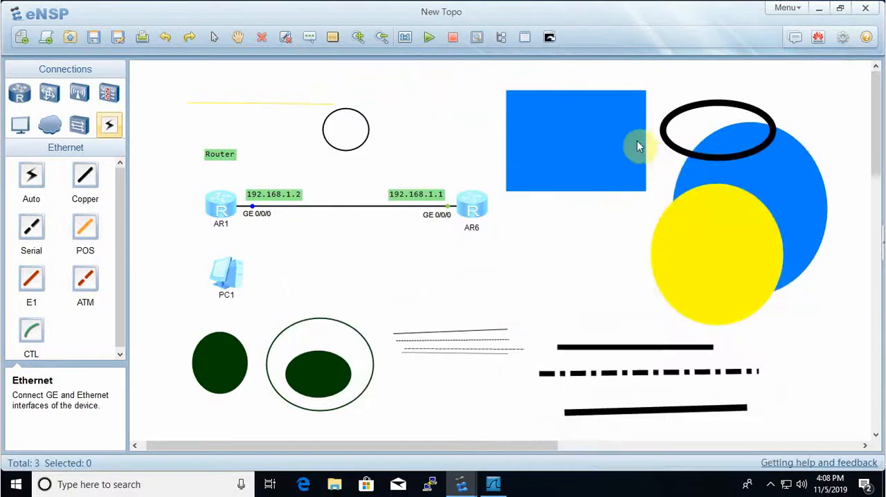
- In AR1's CLI, enter system view with sys, name the device with sysname R1, and minimize the console
click(231, 216)
double_click(232, 216)
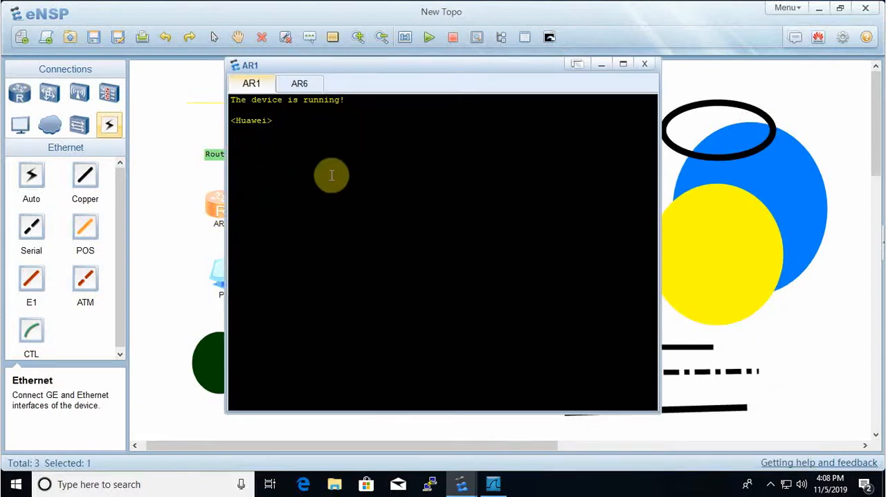
text(sys)
key(Return)
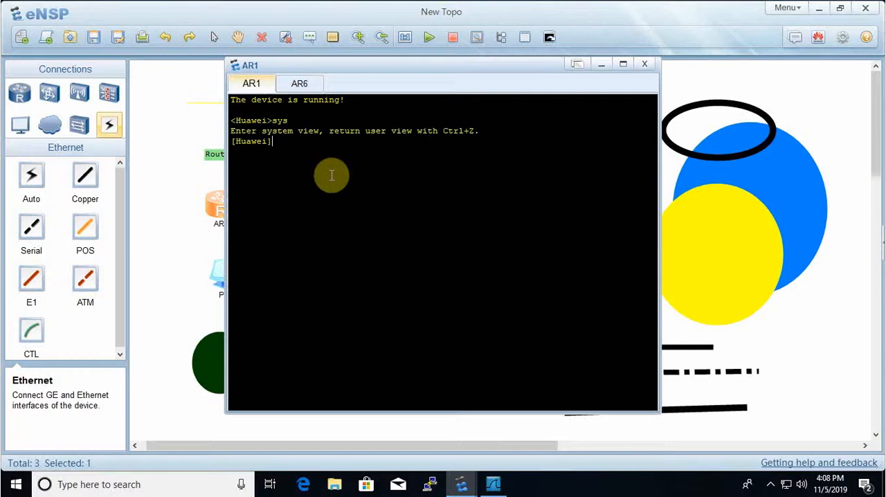
text(ssy)
key(Tab)
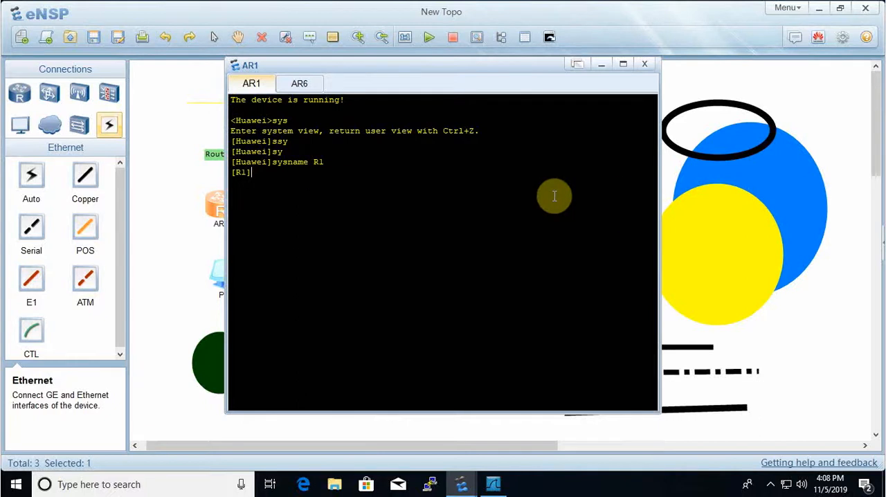
click(601, 64)
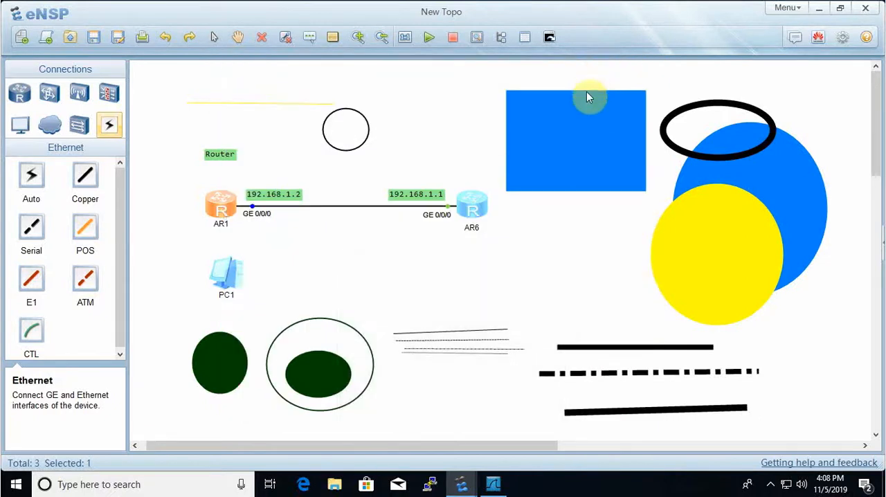
- Turn off Show Device Labels in the option settings and apply the change
click(843, 39)
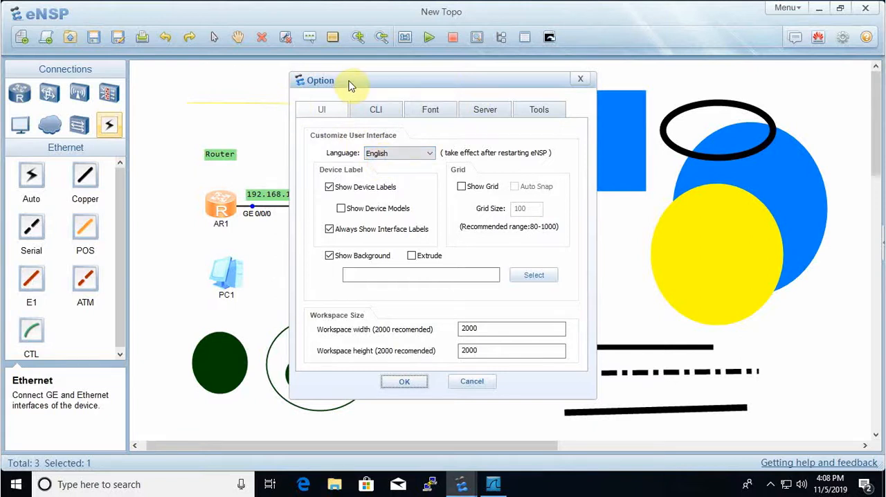
click(427, 159)
click(427, 159)
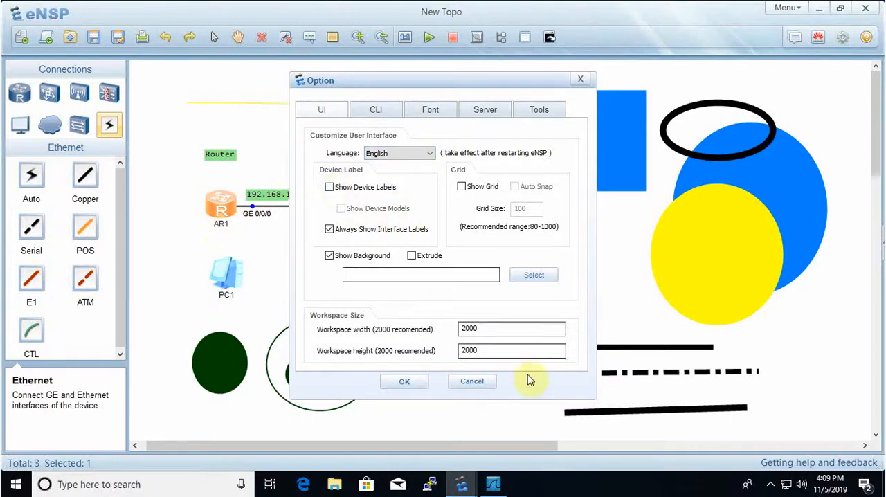
click(407, 382)
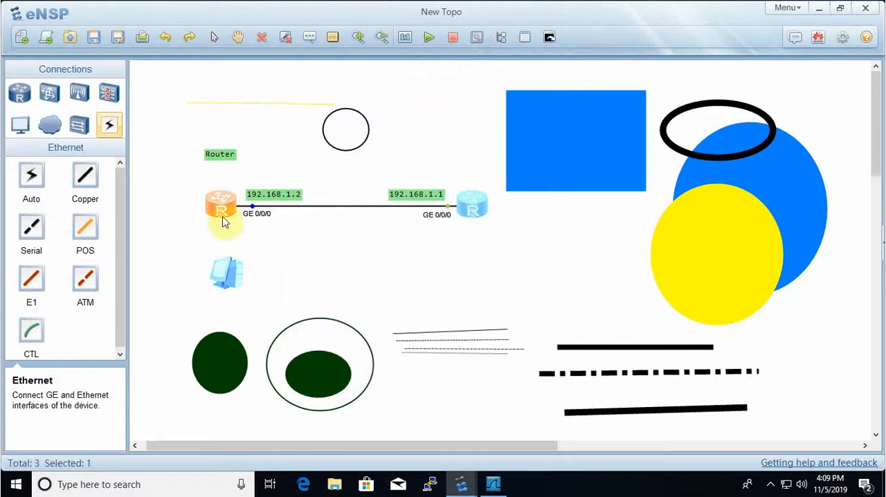
- Turn Show Device Labels back on in the option settings and apply it
click(841, 39)
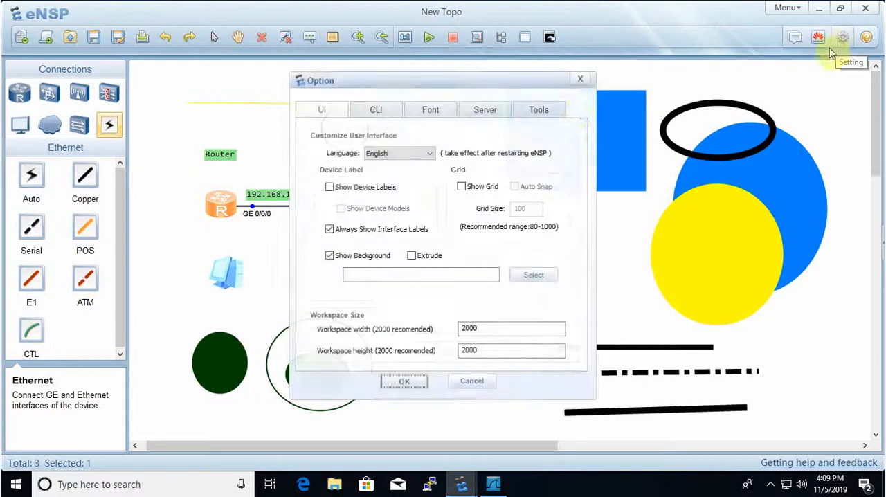
click(330, 187)
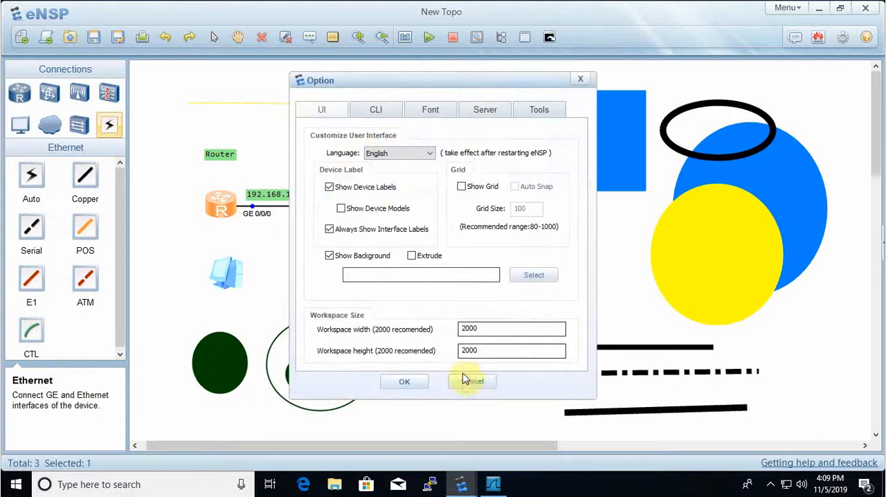
click(402, 382)
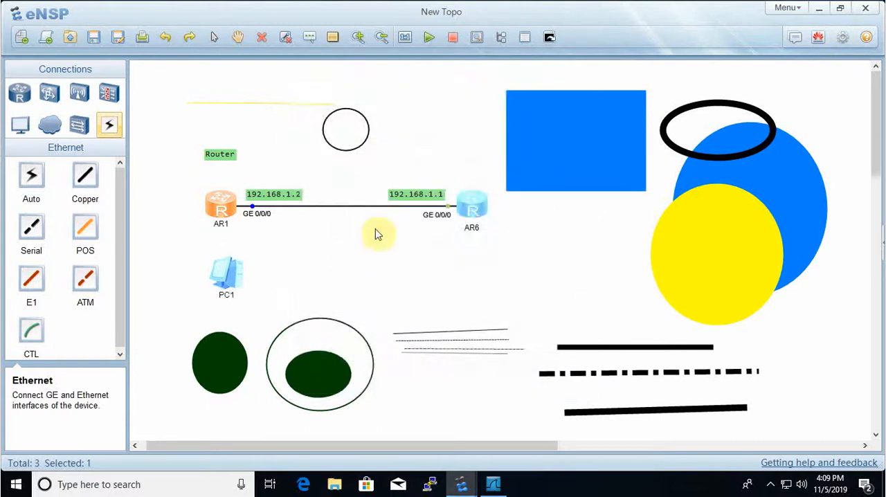
- Reopen the option settings, check the FlashBack Express recorder's elapsed time, and close the recorder window
click(843, 37)
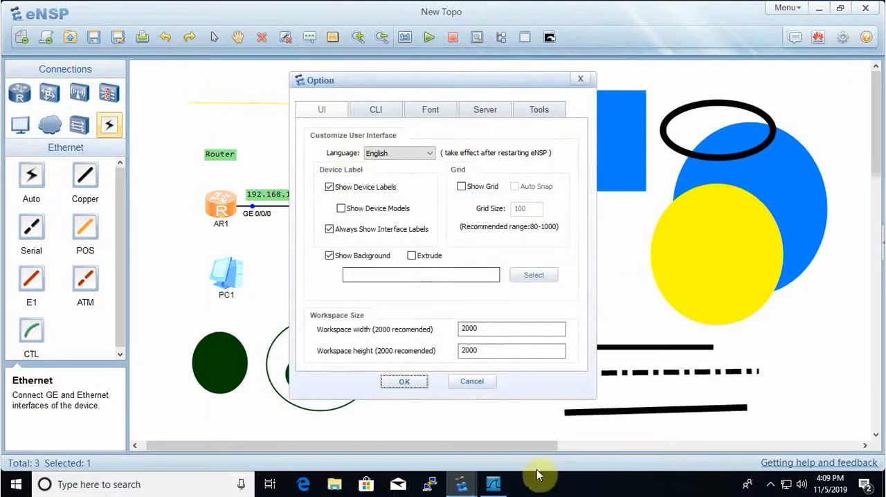
click(770, 484)
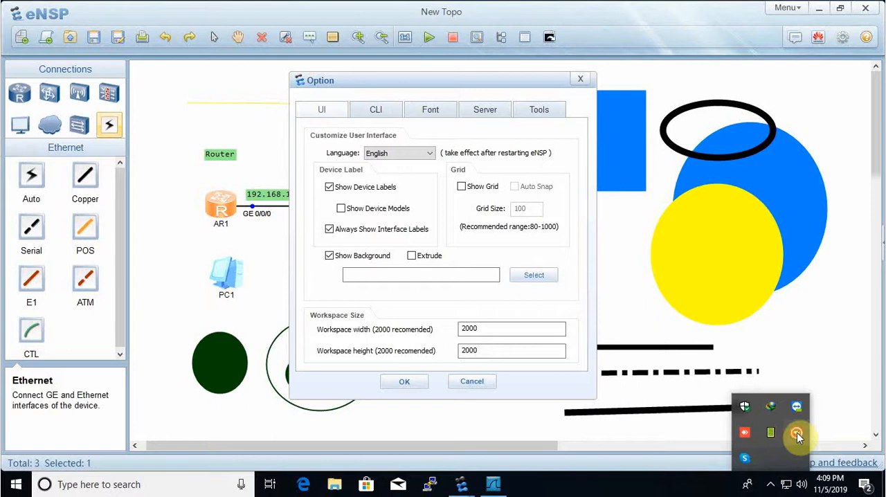
click(795, 432)
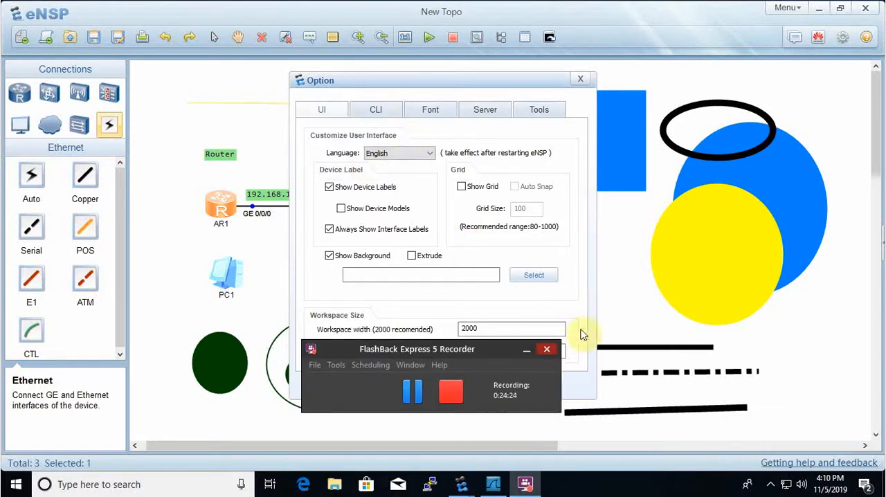
click(547, 349)
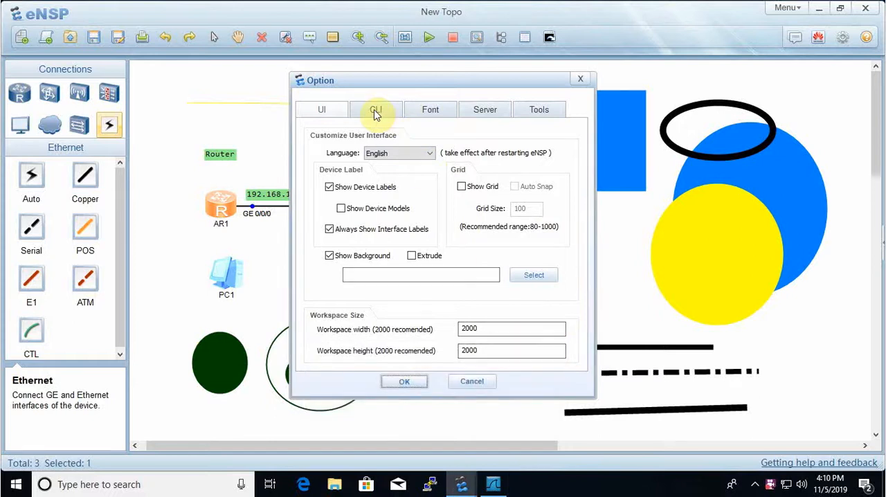
- In the CLI options, try the translucent and custom transparency modes, adjust the custom level, and return to opaque
click(375, 110)
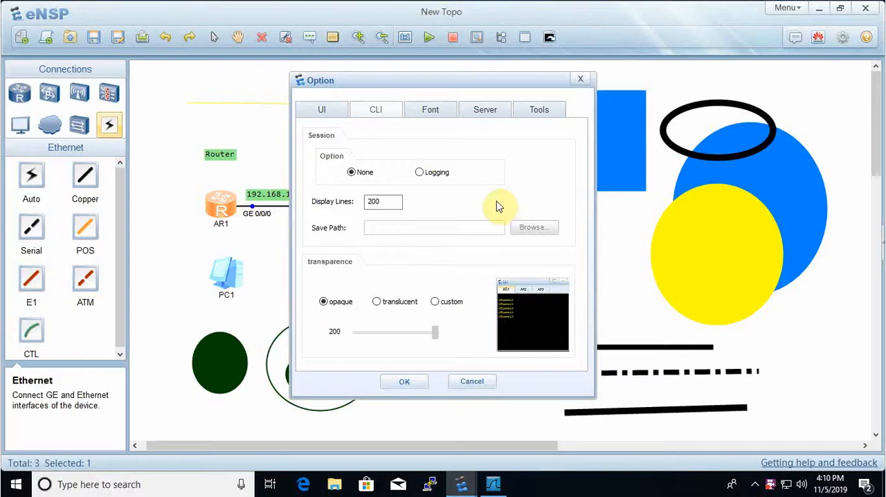
click(377, 302)
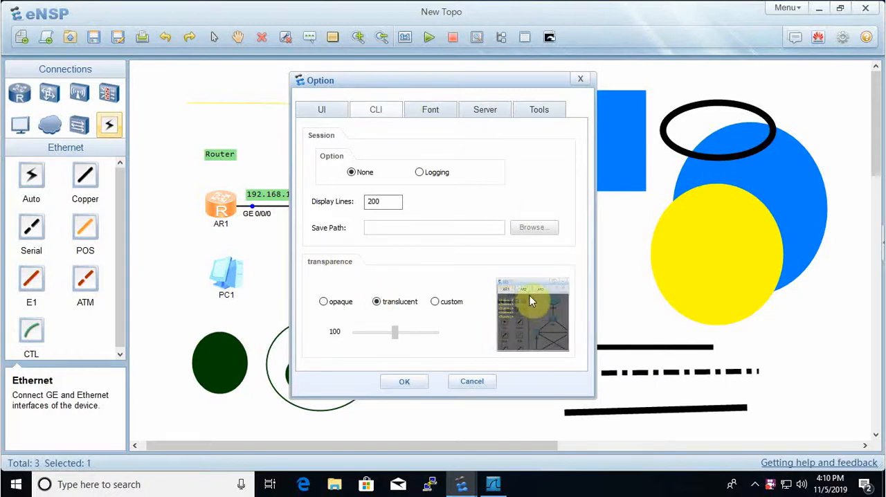
click(434, 302)
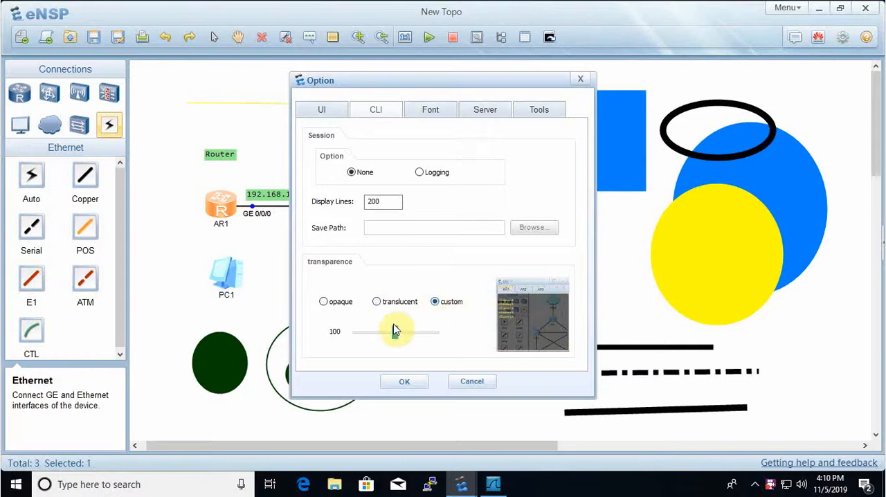
mouse_move(394, 332)
mouse_down()
mouse_move(379, 333)
mouse_move(435, 336)
mouse_move(358, 338)
mouse_move(400, 339)
mouse_up()
click(413, 334)
click(335, 305)
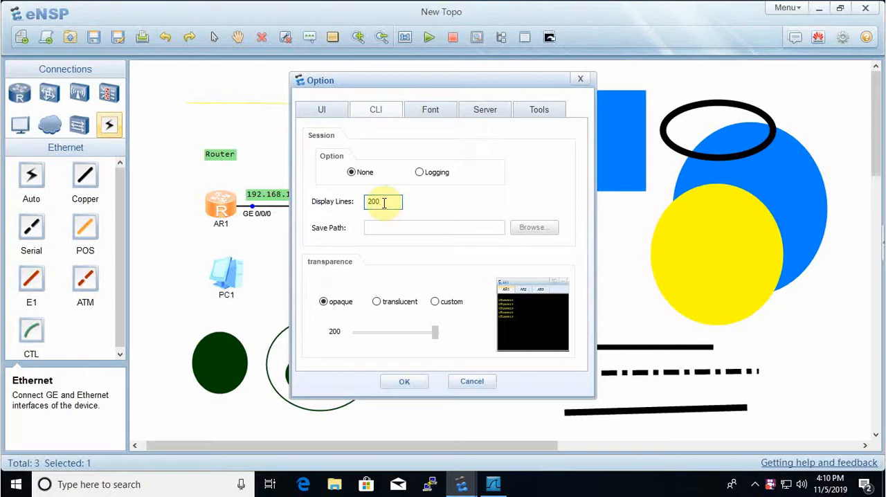
- View the font options, compare them with the text and background colors in AR1's console, and minimize the console
click(432, 111)
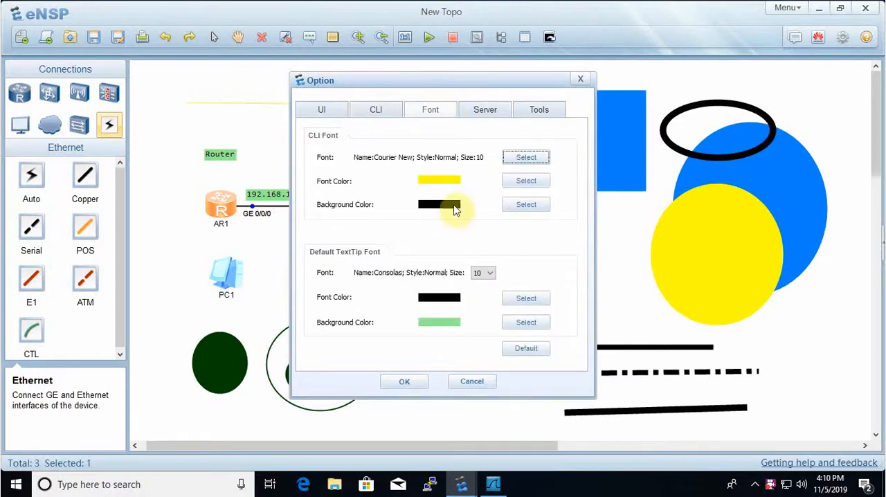
click(459, 483)
click(504, 414)
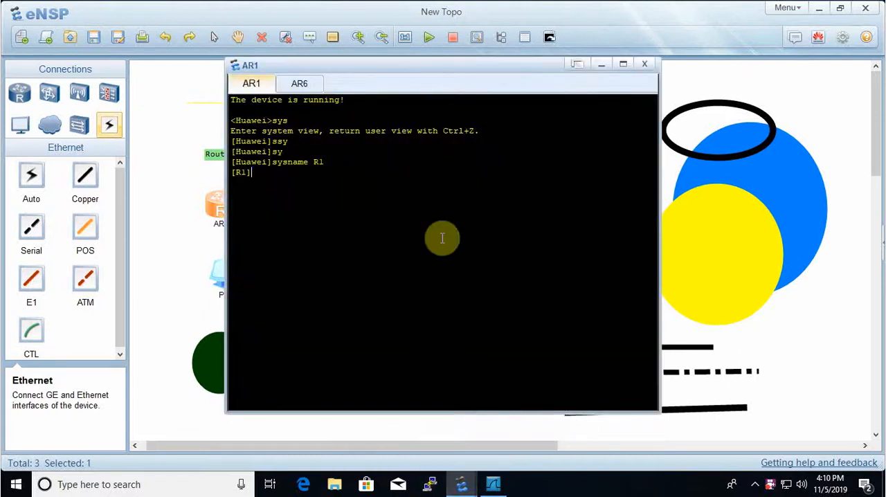
click(601, 66)
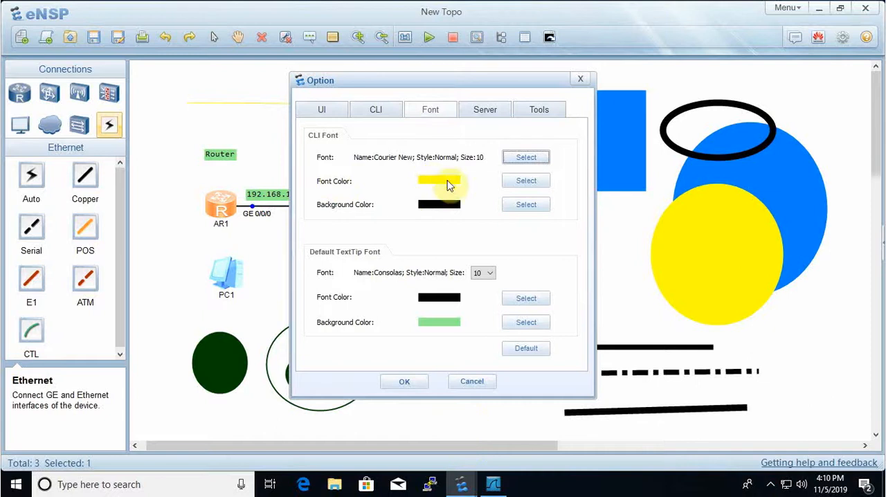
- Set the CLI font color to black, apply the options, and check the text in AR1's reopened console before closing it
click(526, 181)
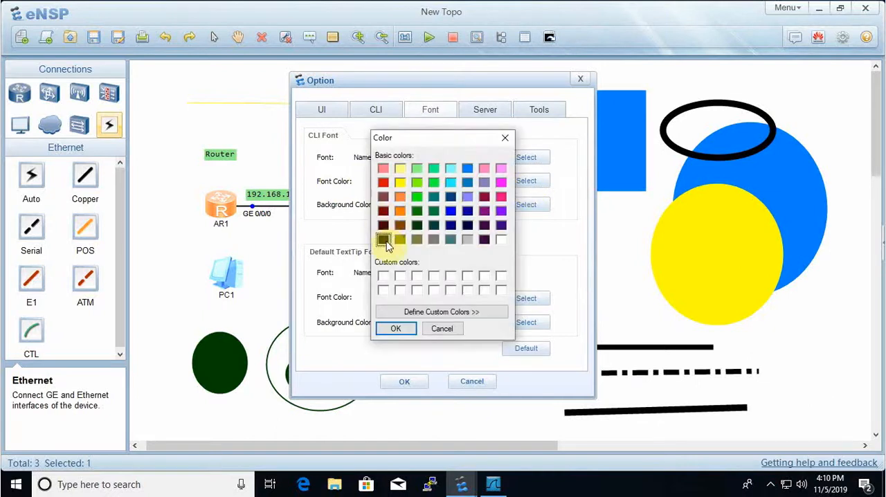
click(384, 241)
click(395, 328)
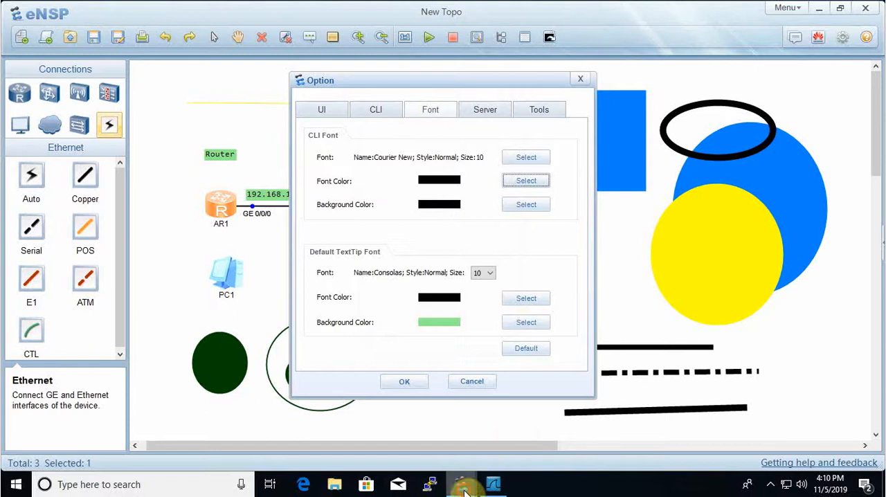
click(494, 440)
click(647, 63)
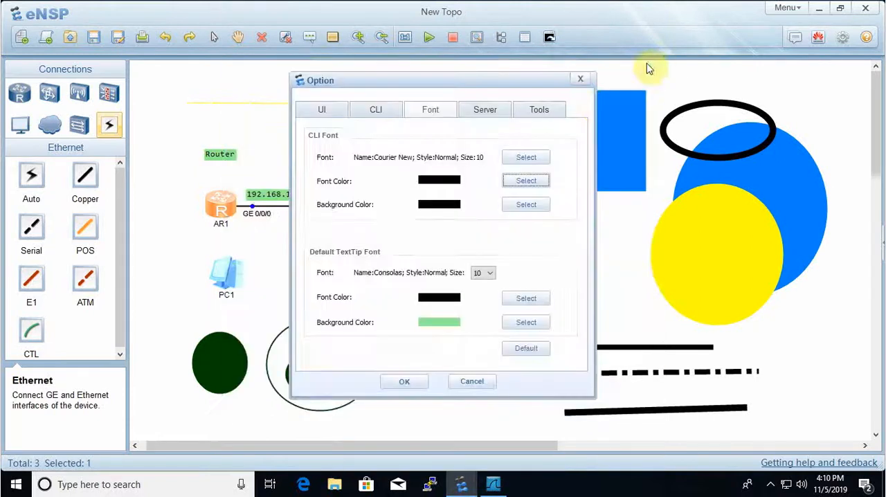
click(403, 382)
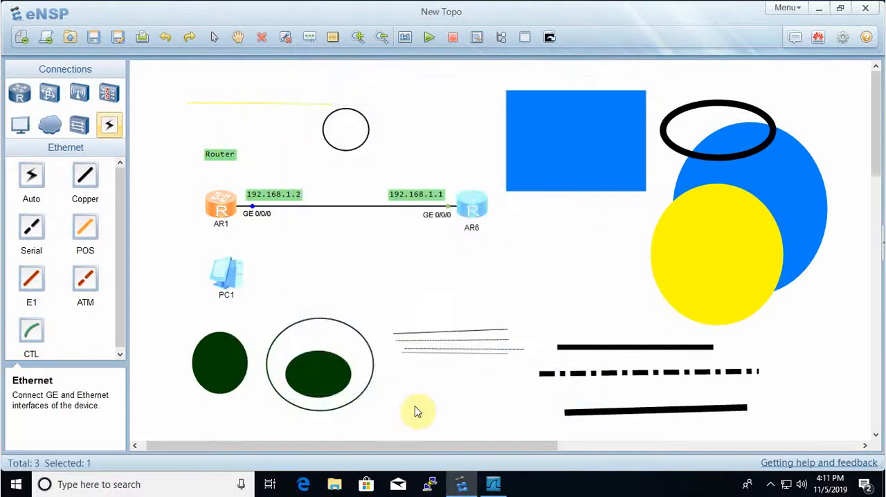
double_click(220, 206)
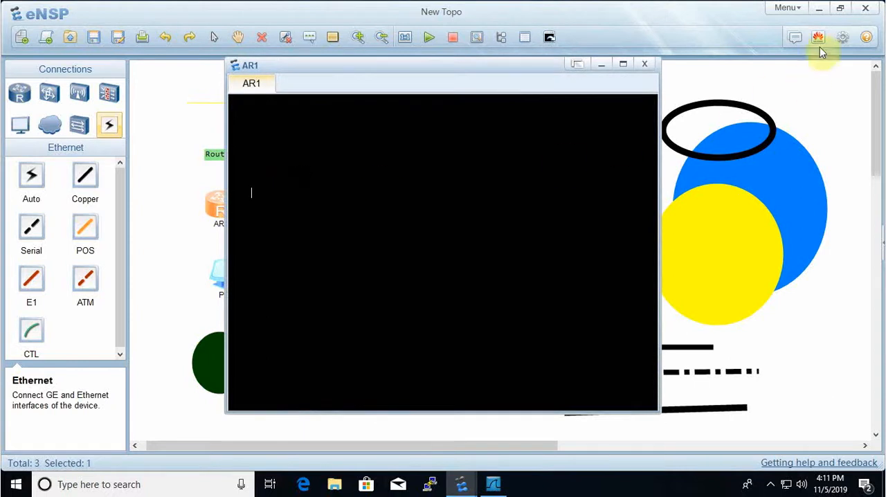
click(645, 63)
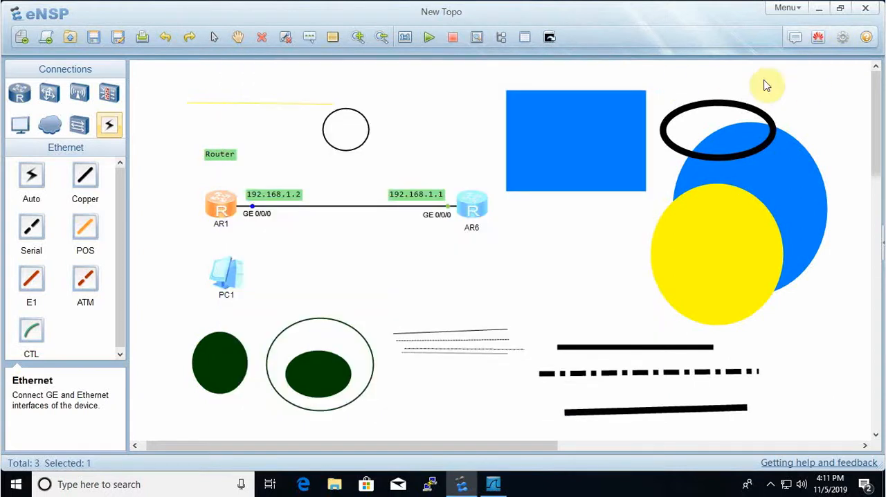
- Set the CLI font's background color to light cyan in the option settings and apply it
click(842, 41)
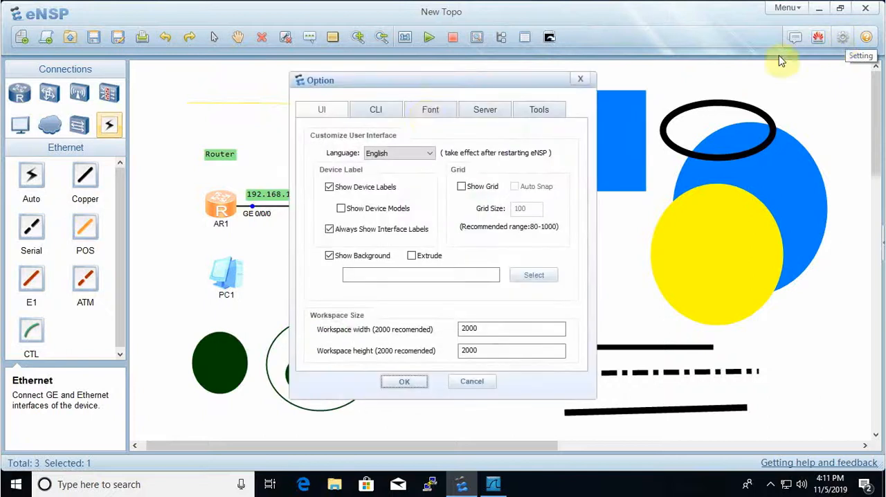
click(431, 115)
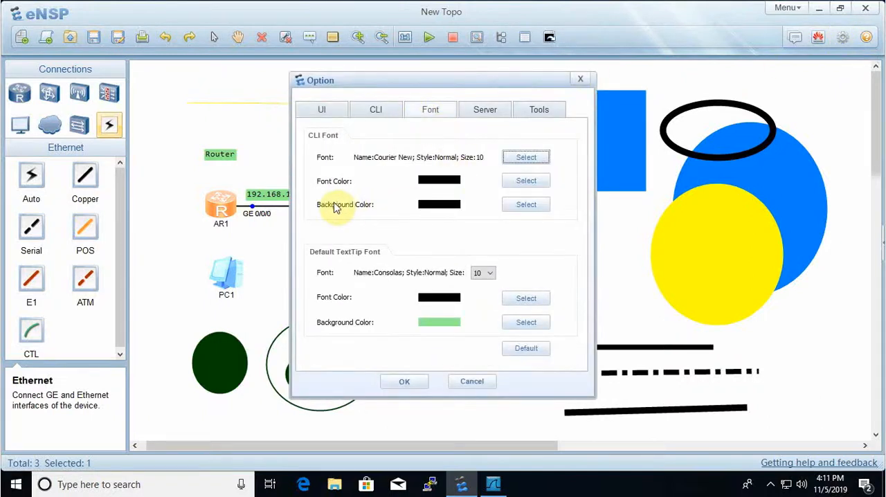
click(527, 205)
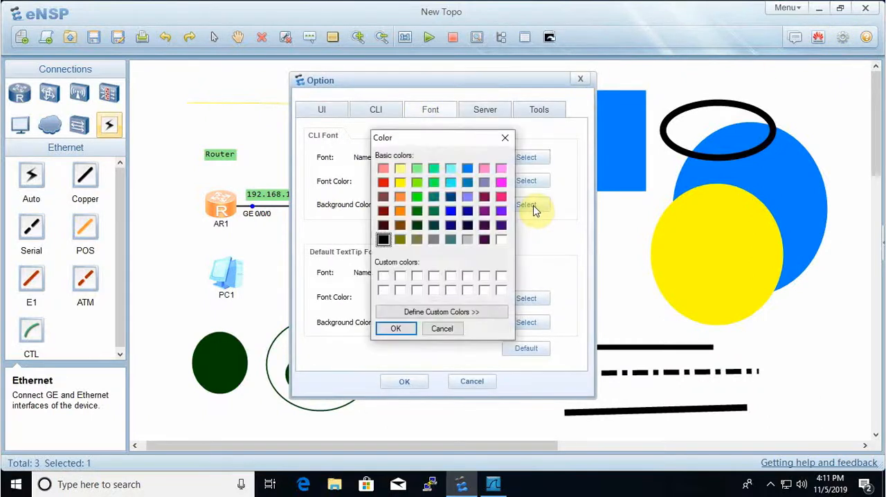
click(395, 328)
click(409, 382)
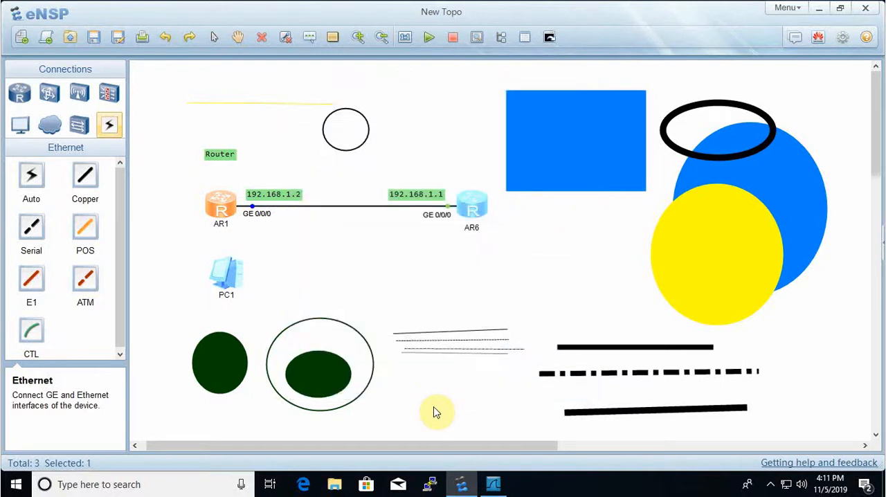
- Clear the selection, open the CLI consoles of all devices to check the new colors, and close the console window
click(433, 409)
click(546, 39)
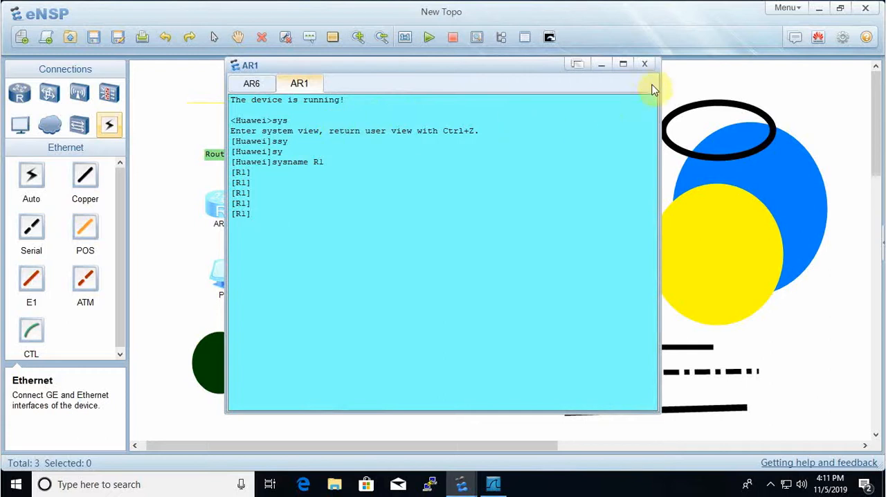
click(645, 65)
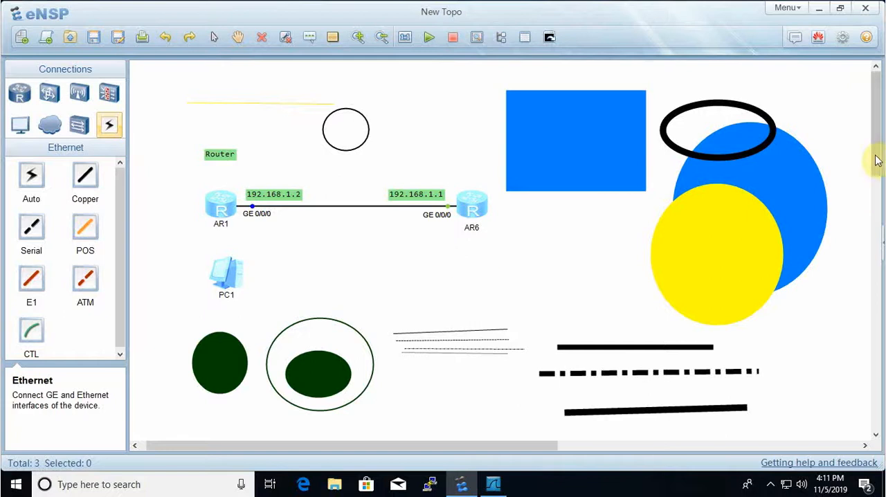
- Set the CLI font size to 14, keeping Courier New Regular, and apply the option settings
click(842, 37)
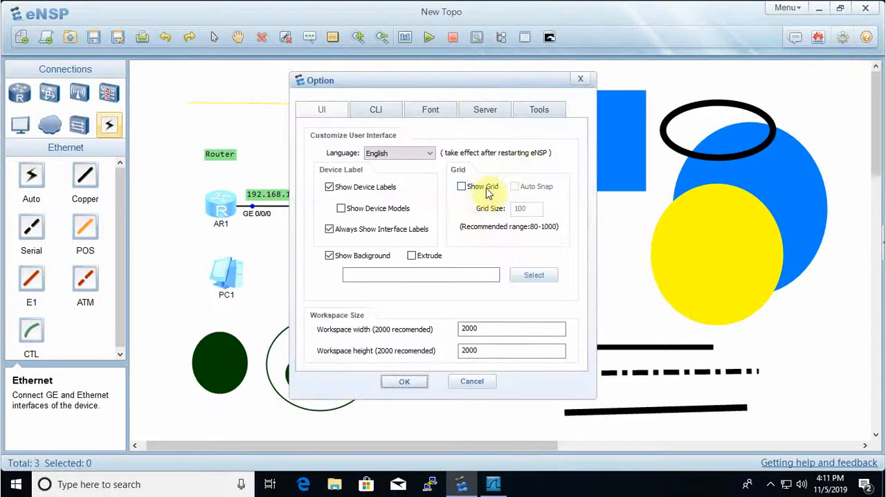
click(434, 111)
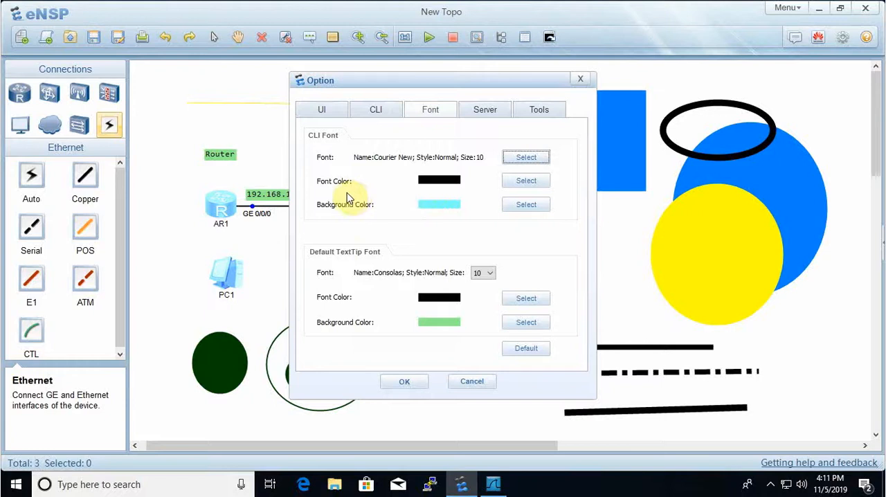
click(527, 155)
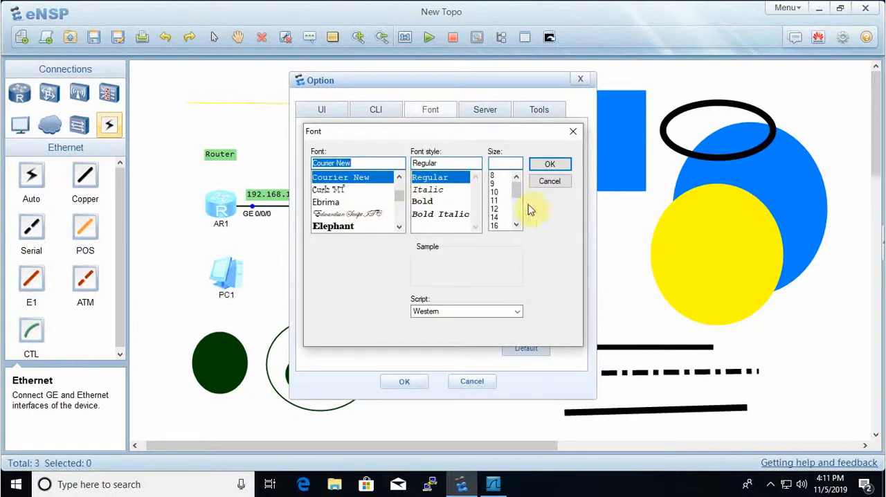
click(495, 226)
click(495, 218)
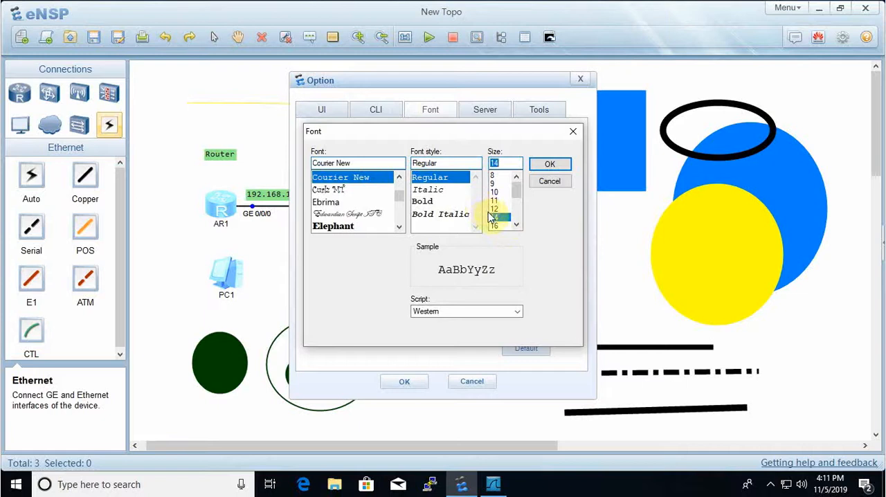
click(549, 164)
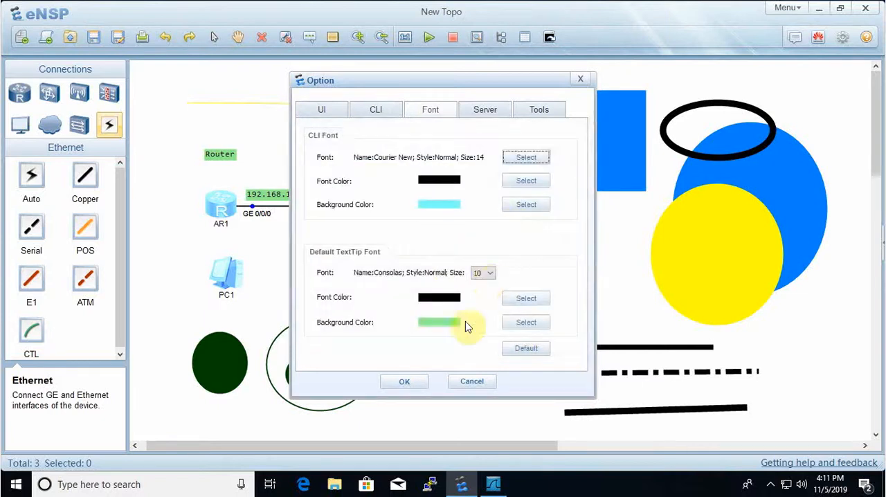
click(404, 381)
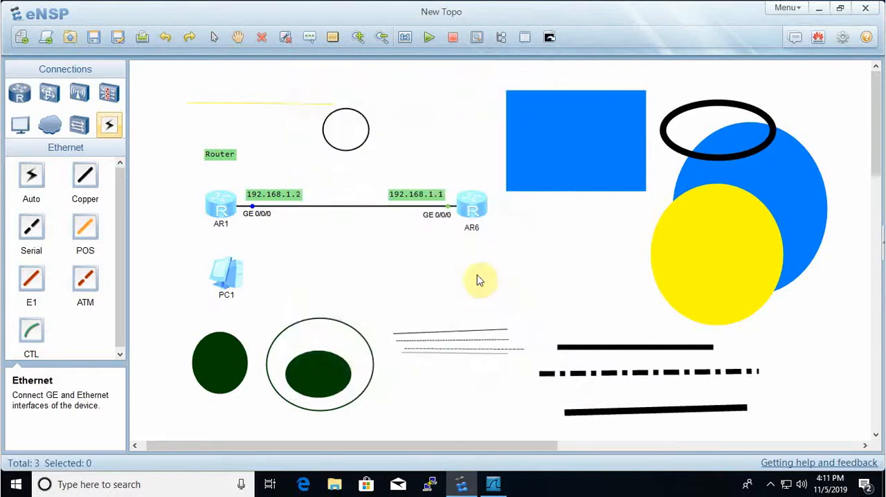
- Open the CLI consoles of all devices to check the new font size, and close the console window
click(550, 36)
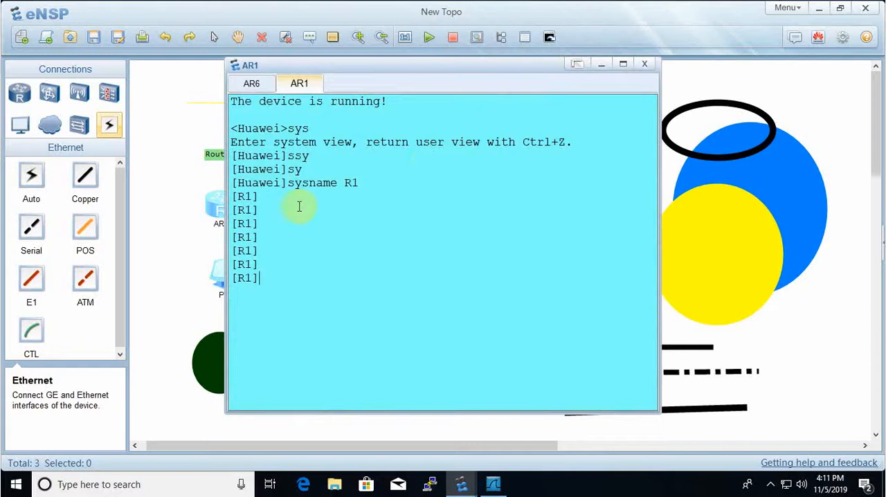
click(645, 64)
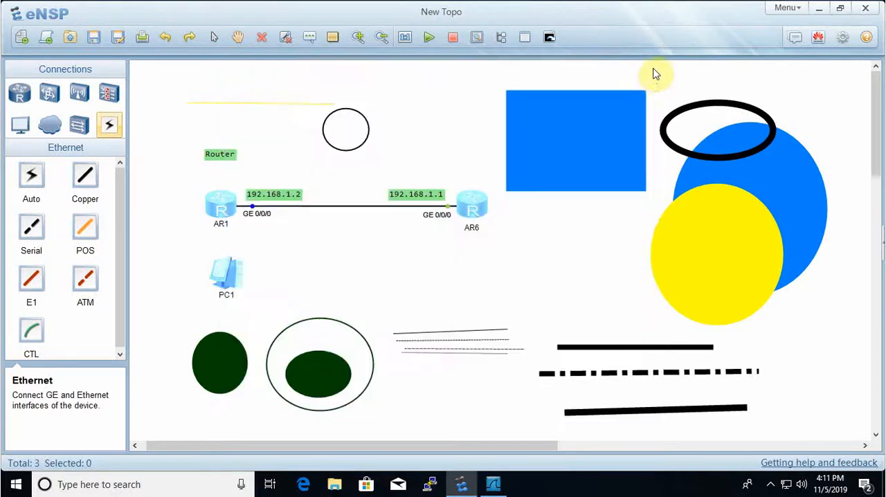
- Set the default TextTip font size to 15, apply the options, and move the 192.168.1.2 label slightly up from the link
click(842, 38)
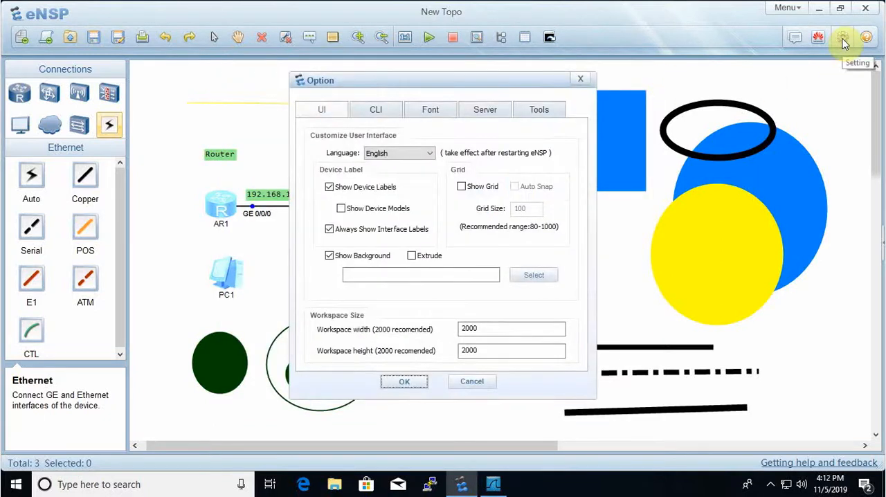
click(428, 111)
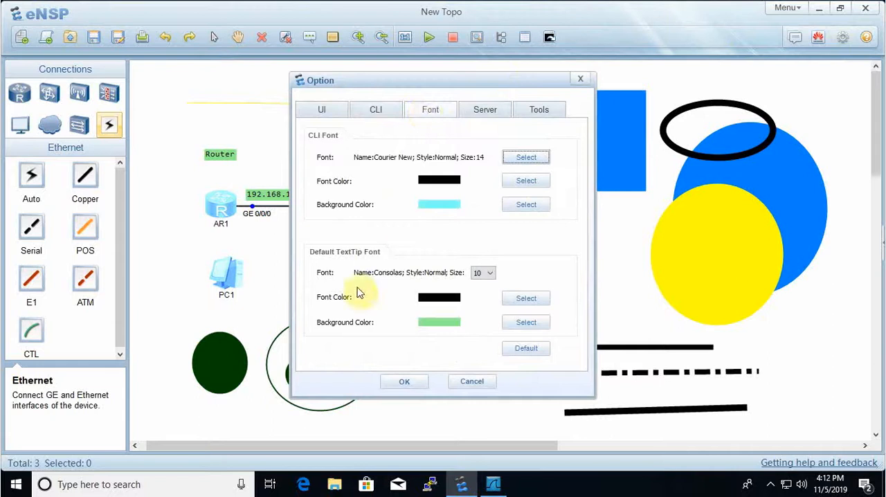
click(483, 273)
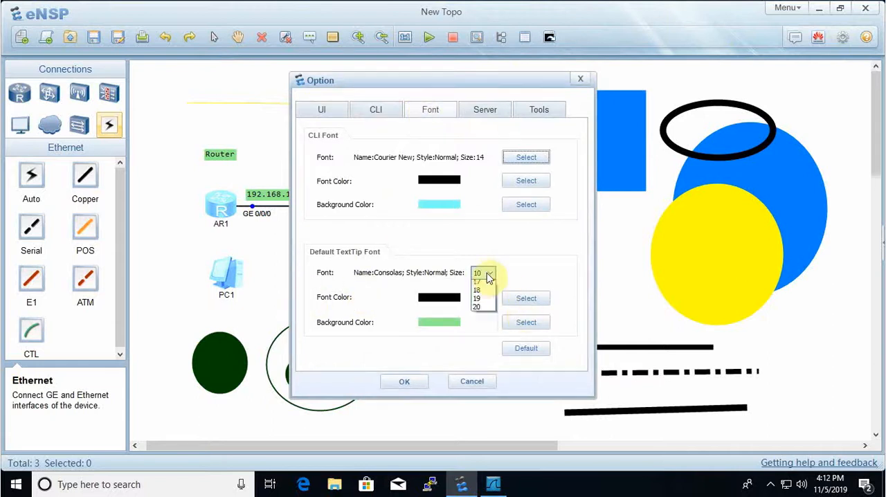
click(480, 346)
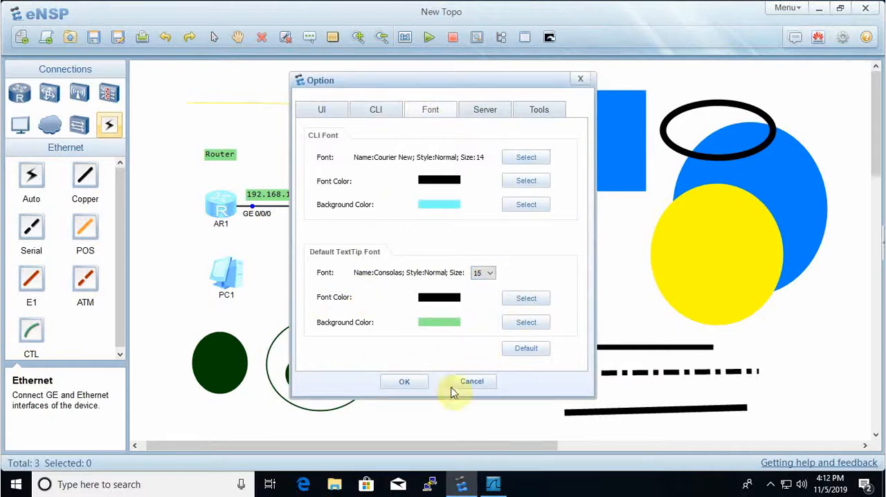
click(402, 381)
drag(325, 202, 324, 190)
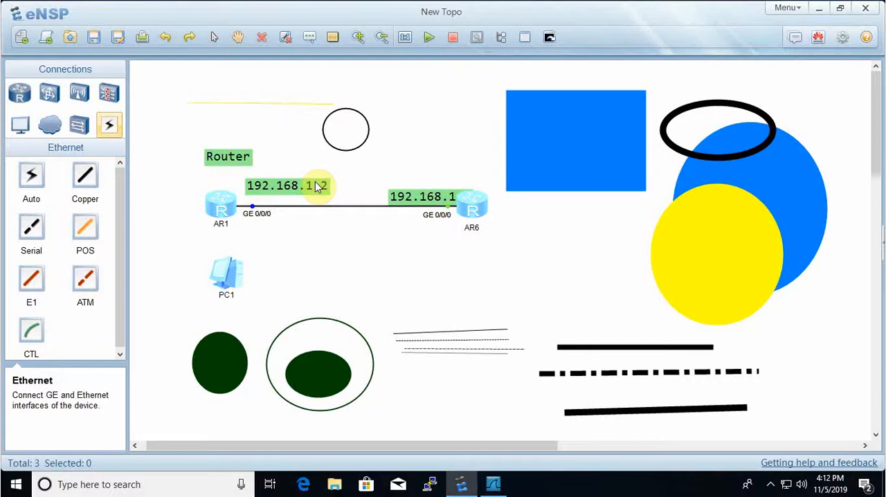
- Set the default TextTip font color to red, apply it, and move the 192.168.1.1 label up and away from AR6
click(842, 37)
click(445, 110)
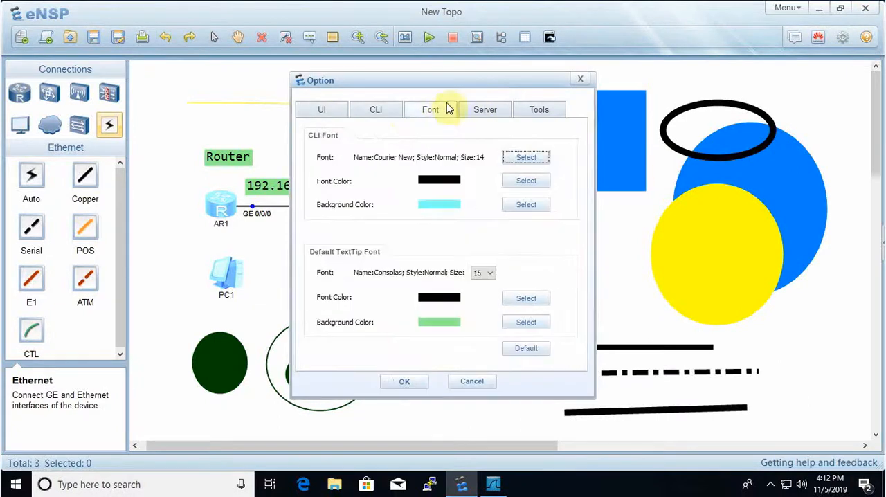
drag(478, 81, 568, 71)
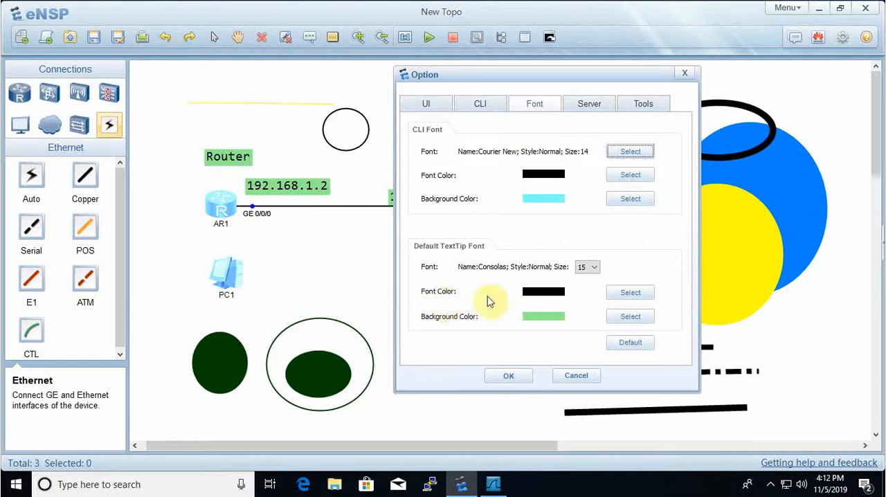
click(631, 293)
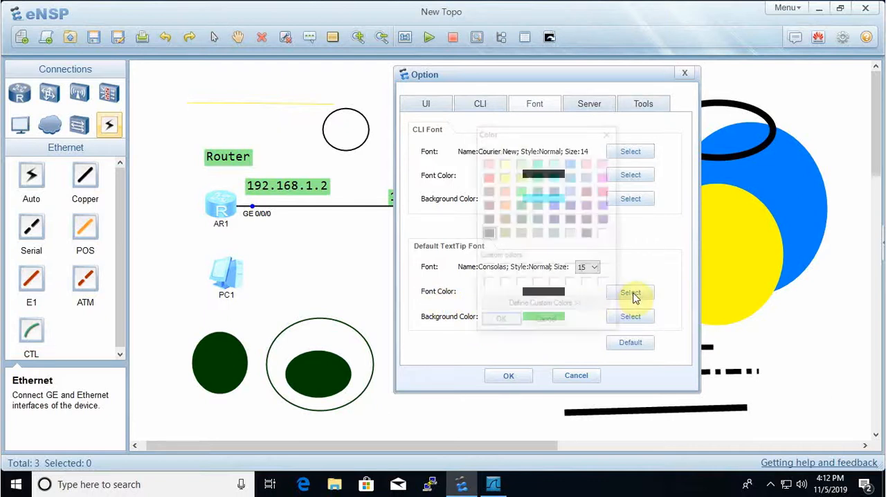
click(488, 178)
click(497, 323)
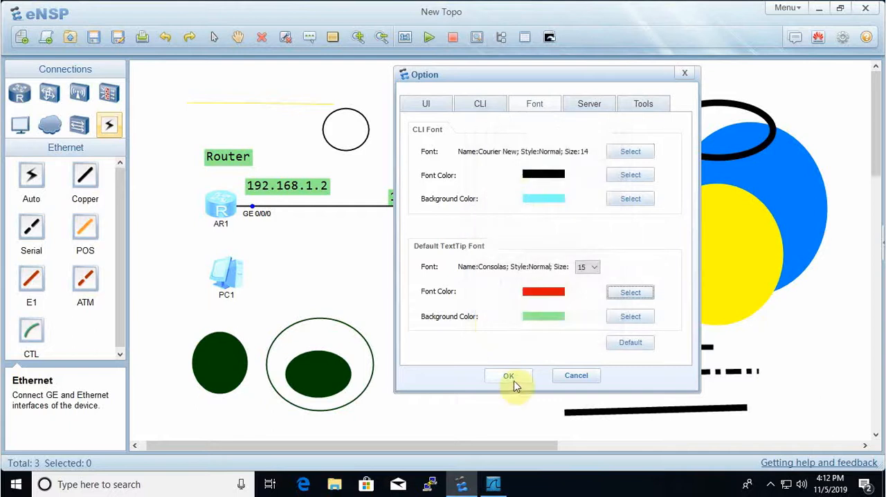
click(509, 377)
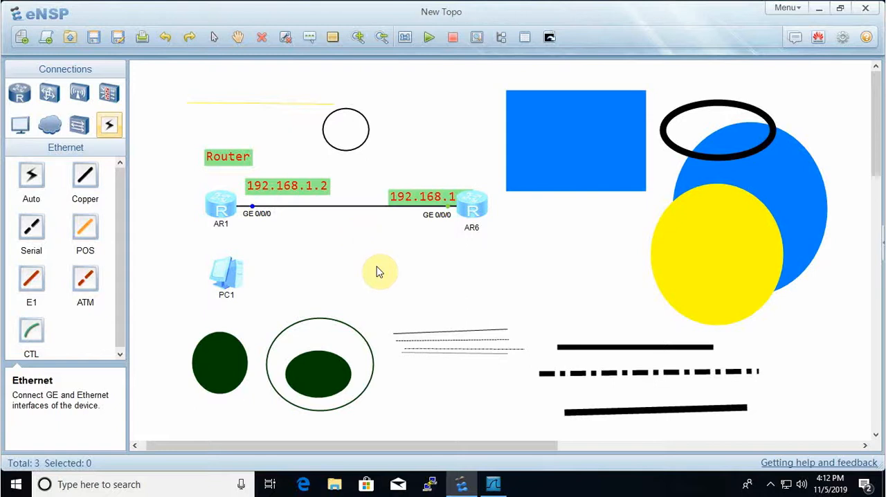
drag(406, 197, 377, 169)
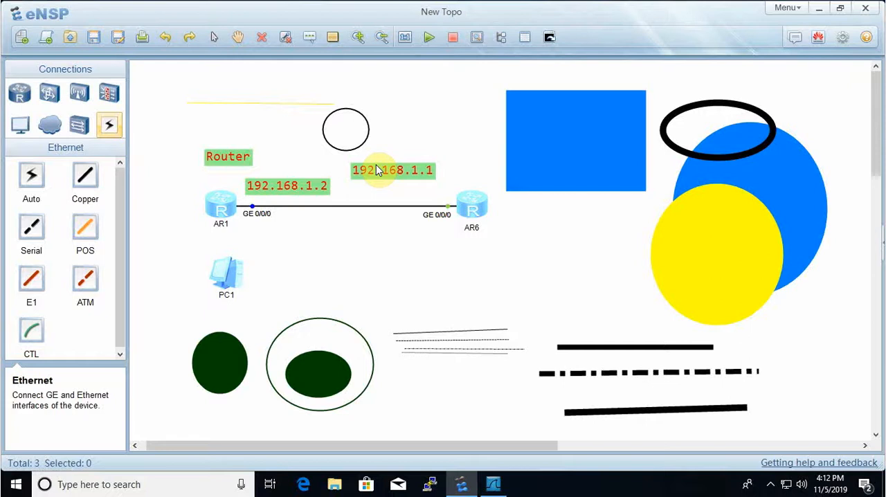
- Show the Right Toolbar with the port list, and select AR1 in the topology and PC1 in the list
click(789, 8)
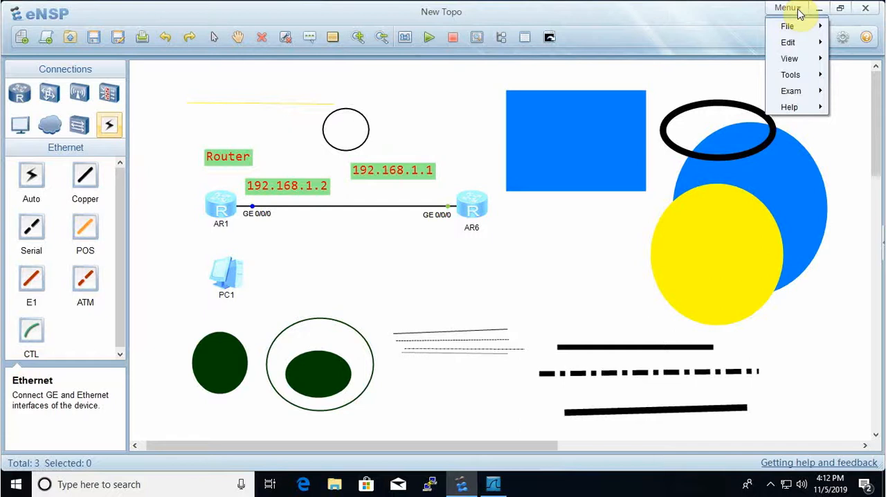
mouse_move(786, 30)
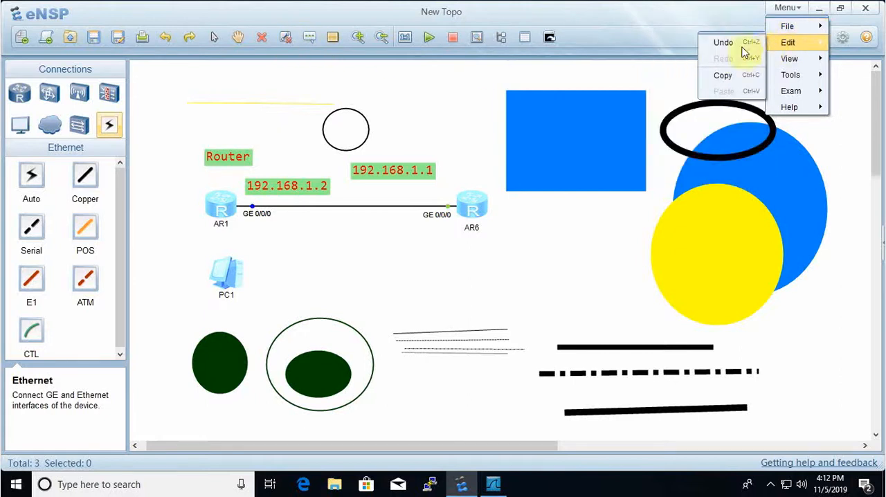
mouse_move(787, 62)
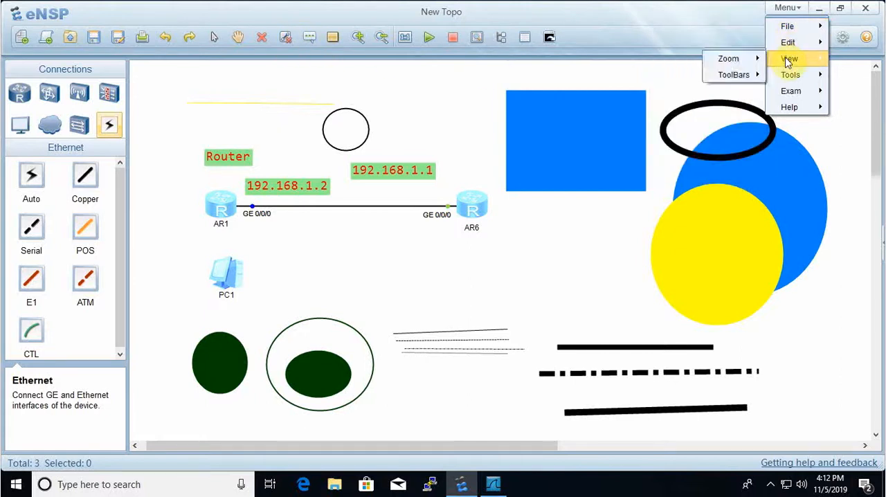
mouse_move(741, 76)
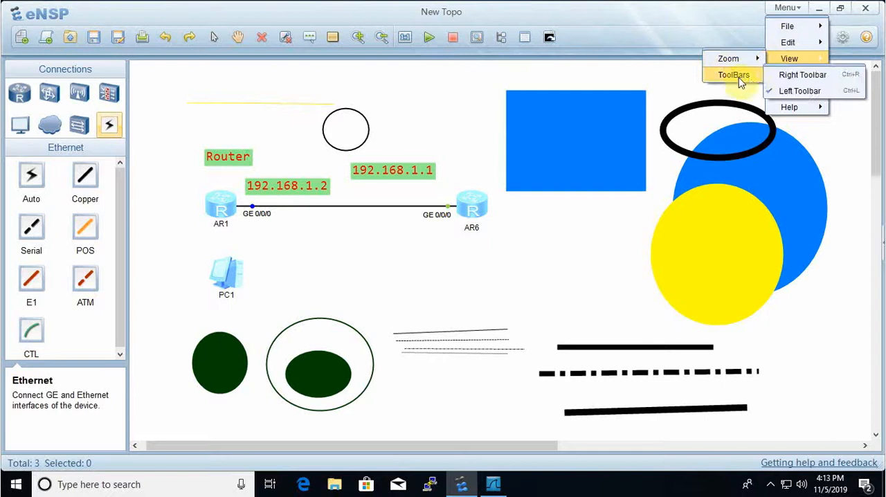
click(781, 75)
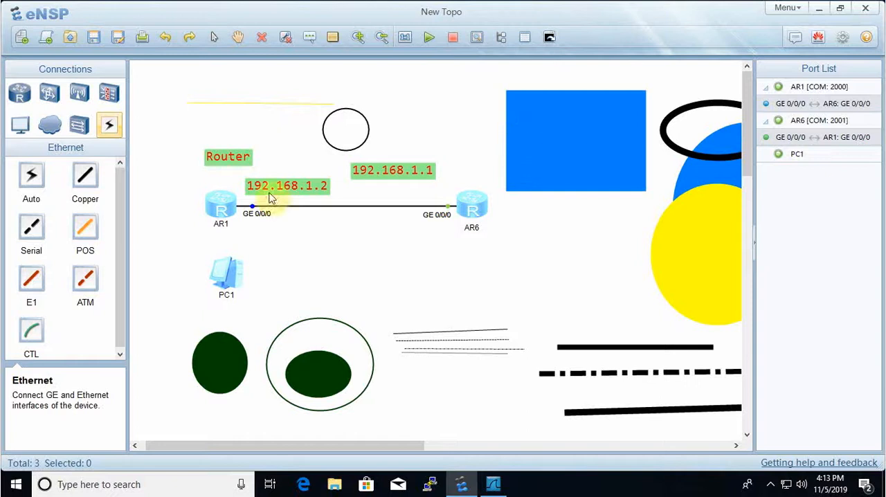
click(220, 208)
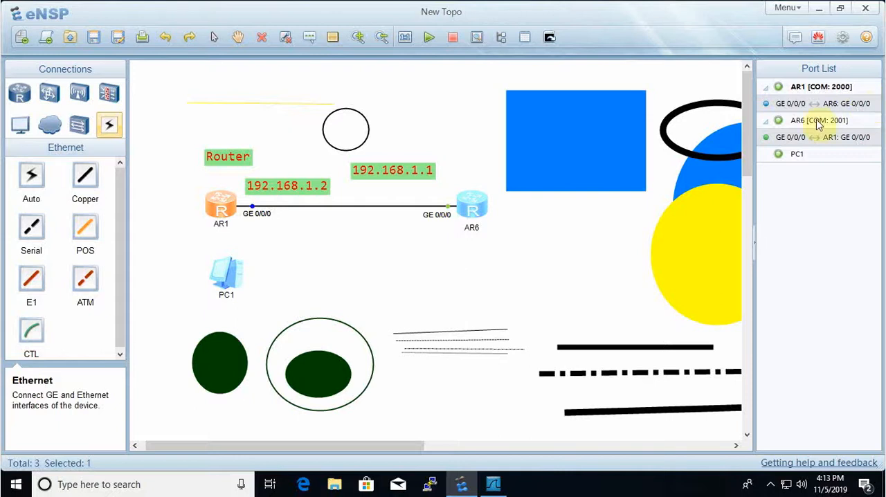
click(797, 155)
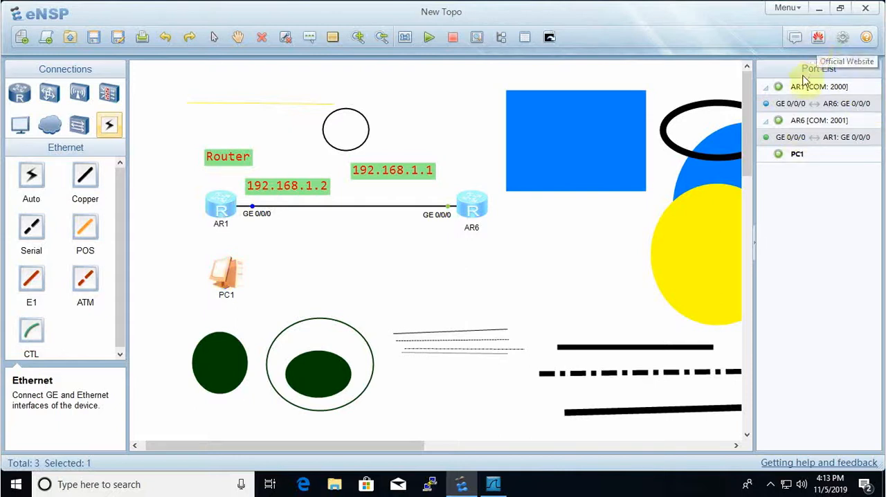
- Review the available Tools and Exam commands, and open the Options dialog from Tools, closing it without changes
click(787, 9)
mouse_move(802, 78)
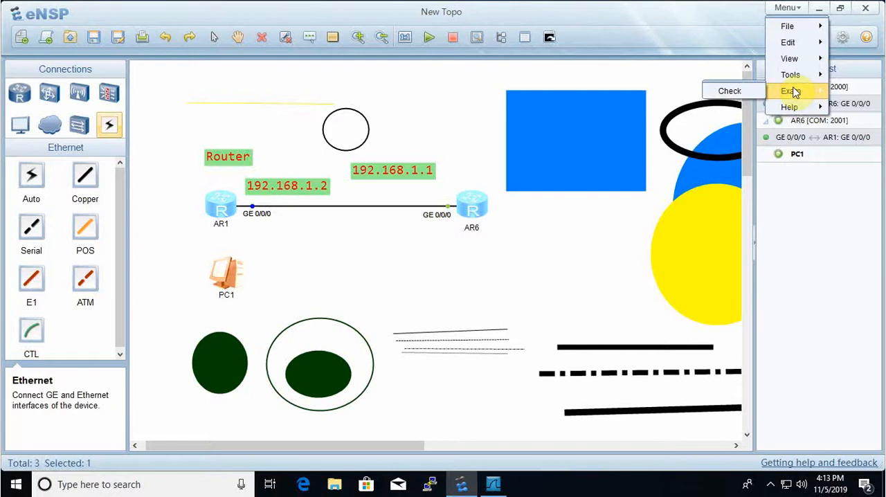
mouse_move(809, 113)
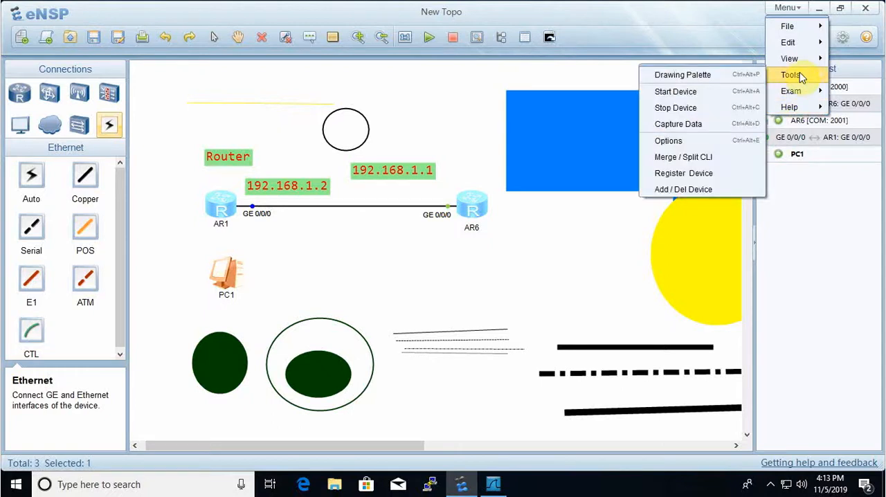
click(679, 142)
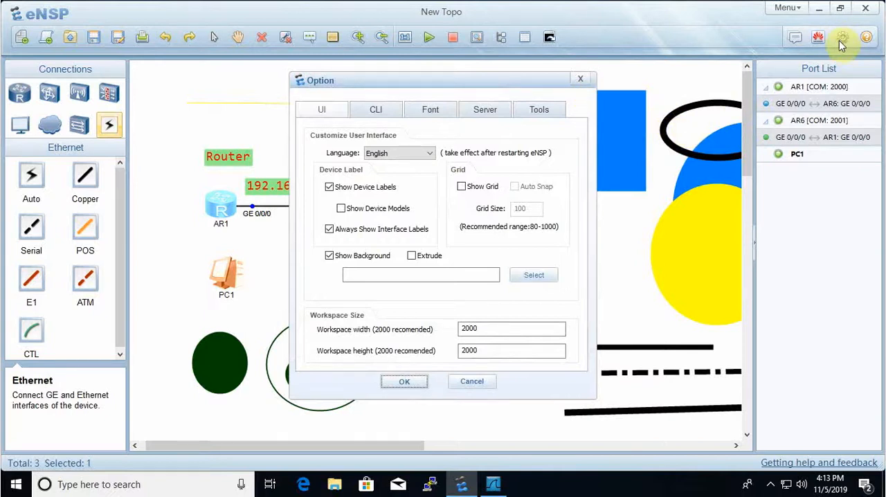
click(580, 78)
click(792, 8)
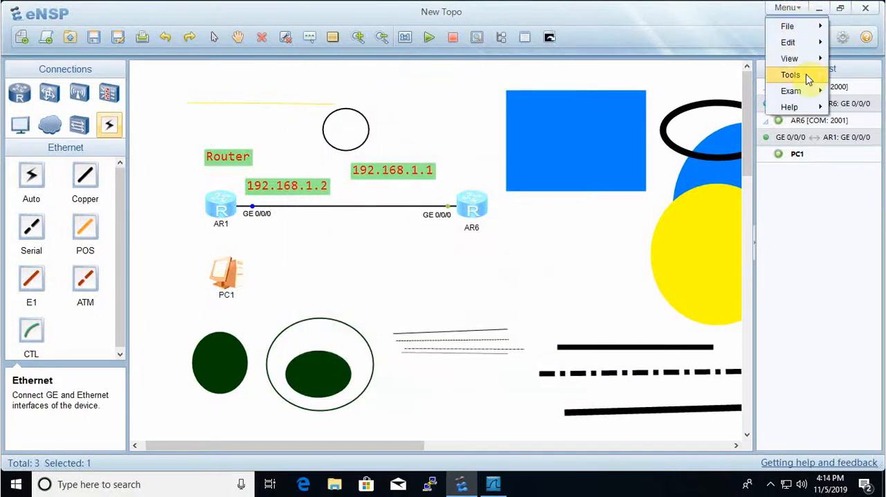
mouse_move(808, 80)
click(657, 142)
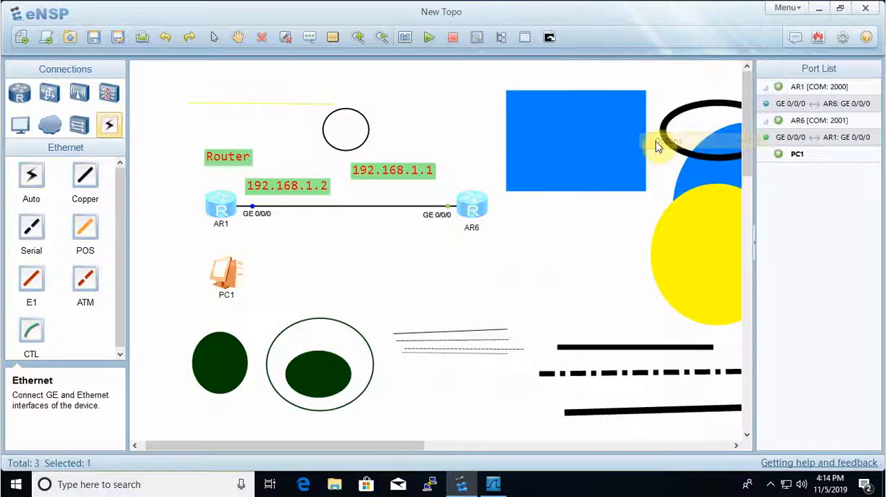
click(582, 78)
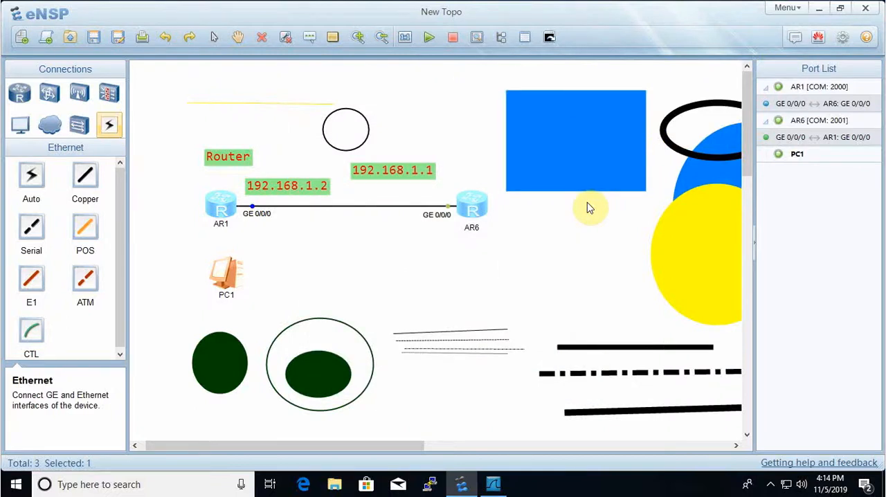
- Zoom in on the topology by one level
click(358, 37)
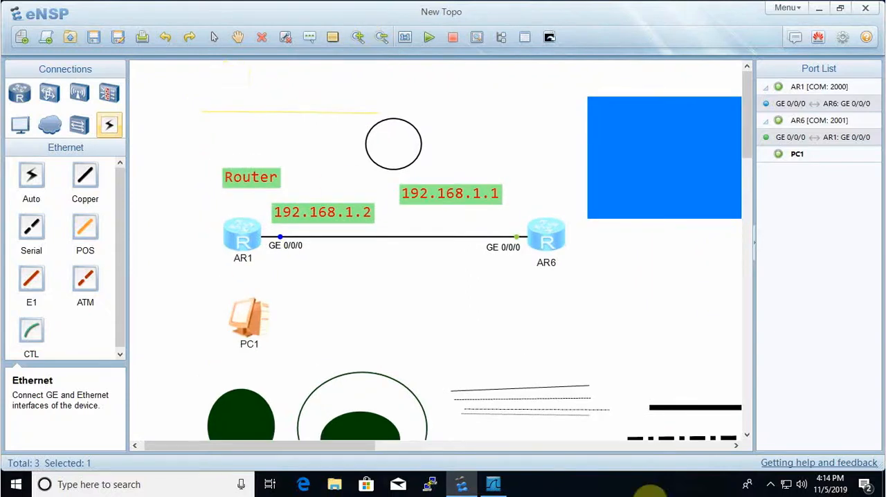
click(771, 485)
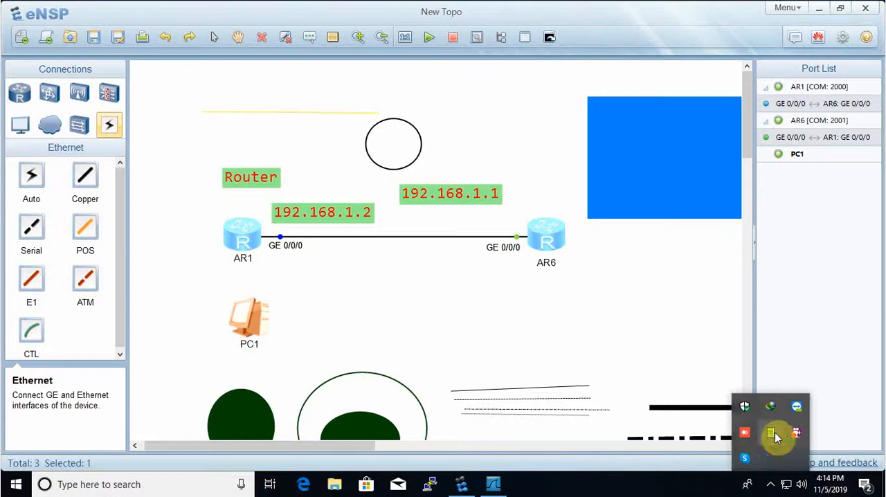